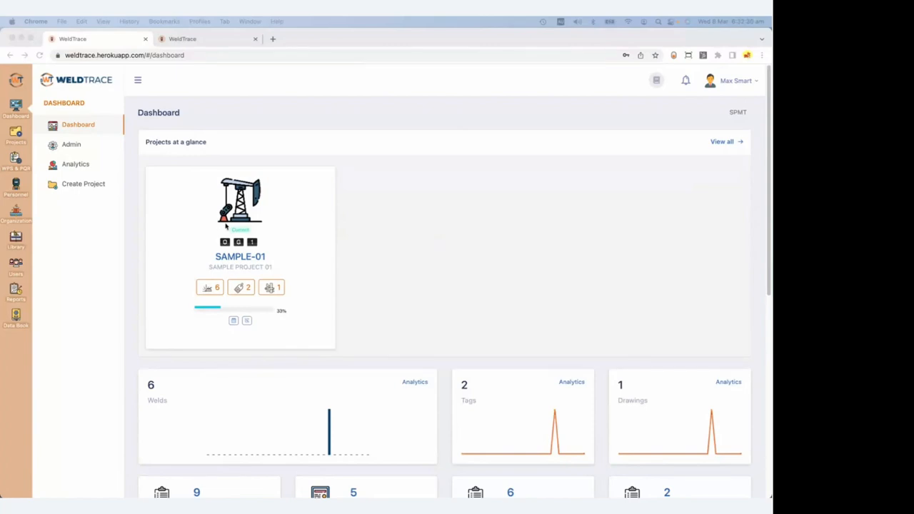
# Open the Welders list from the Personnel icon in the sidebar.
pyautogui.scroll(-1, 664, 182)
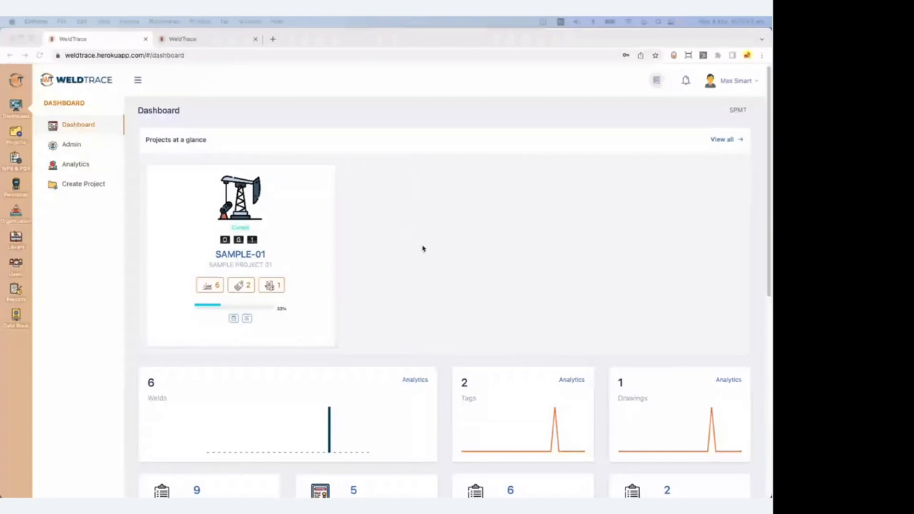
pyautogui.click(16, 184)
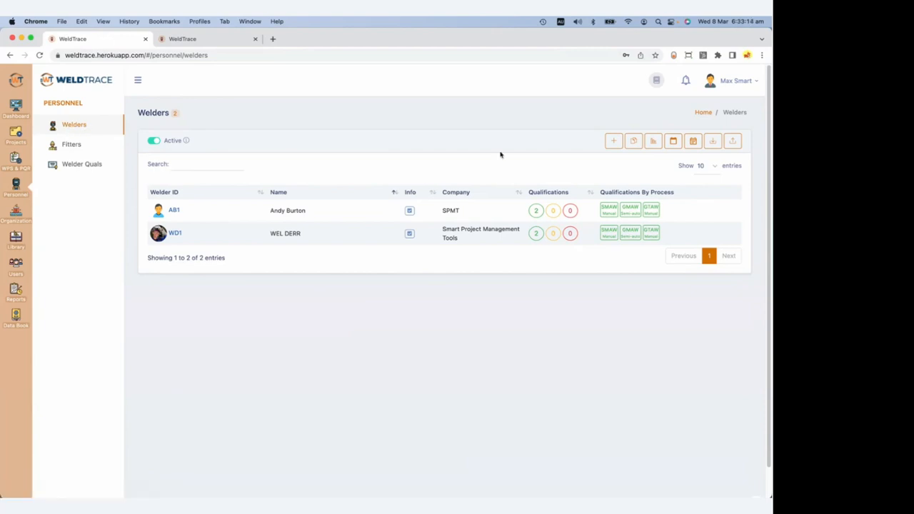
# Add a new welder and enter the welder's ID, full name and stamp number.
pyautogui.click(613, 143)
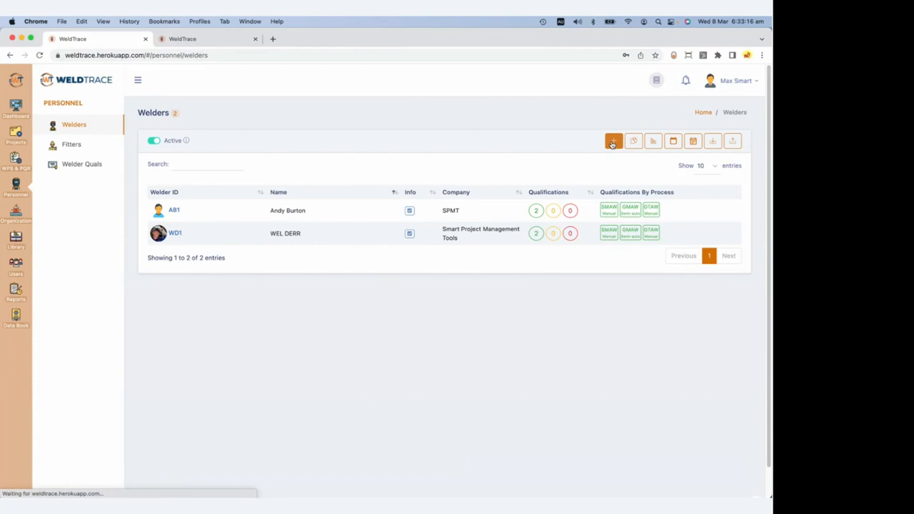
pyautogui.click(338, 146)
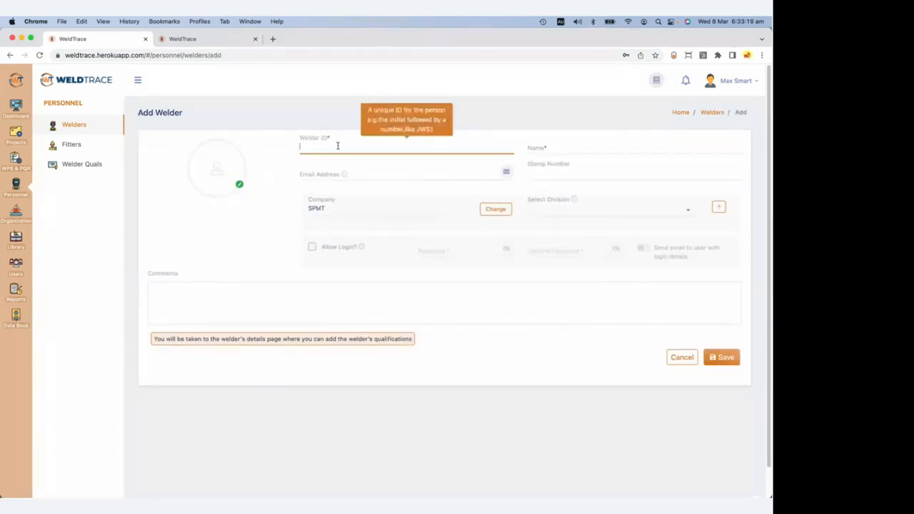
pyautogui.write('P')
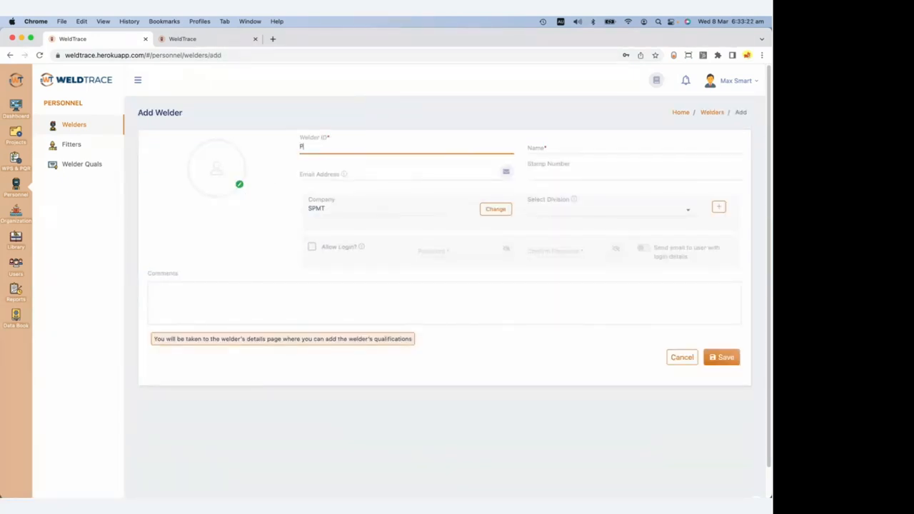
pyautogui.write('C')
pyautogui.click(582, 149)
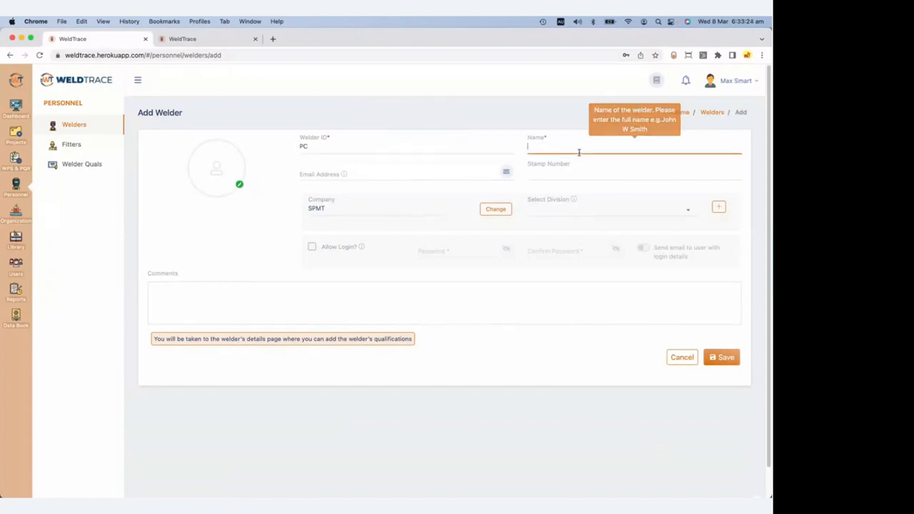
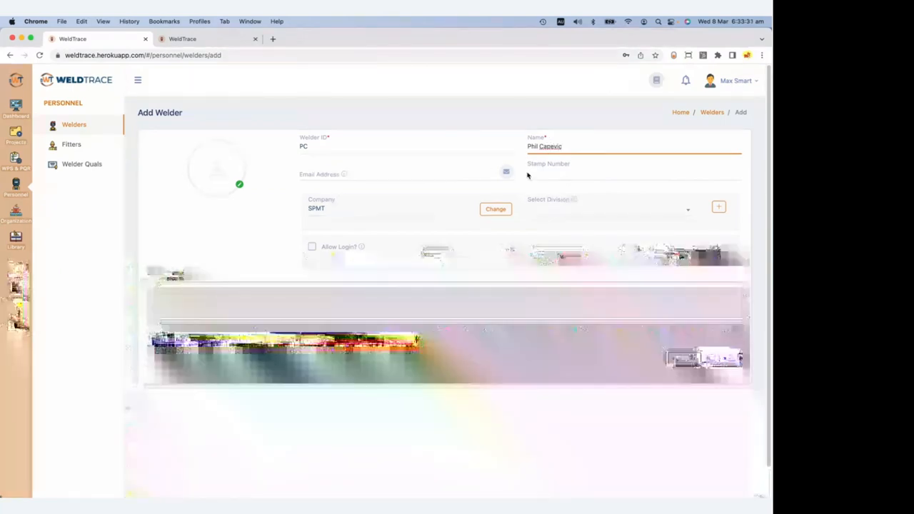
pyautogui.click(528, 175)
pyautogui.write('OK')
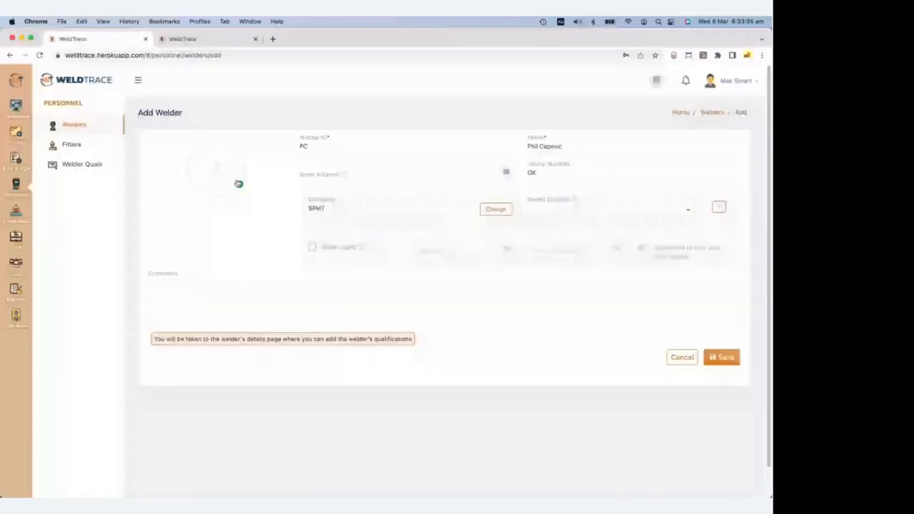
# Upload an image file, zoomed and cropped, as the welder's profile photo.
pyautogui.click(239, 184)
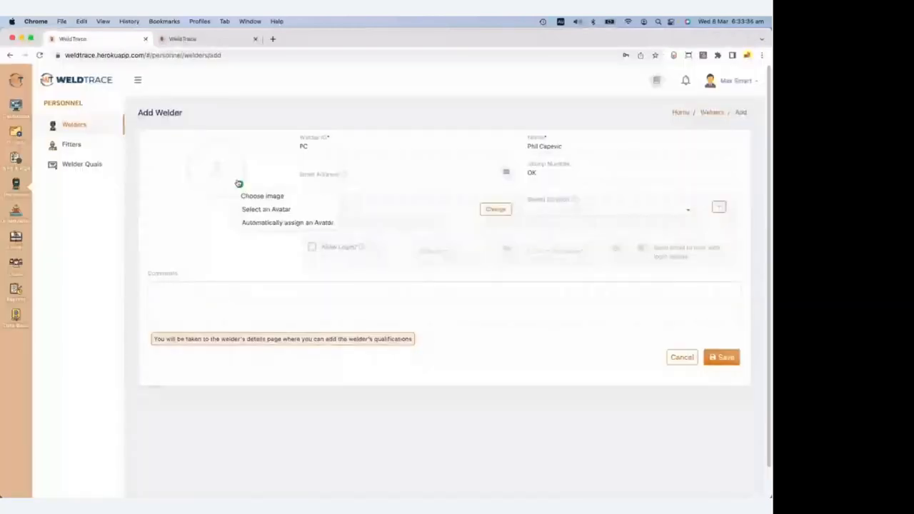
pyautogui.click(255, 195)
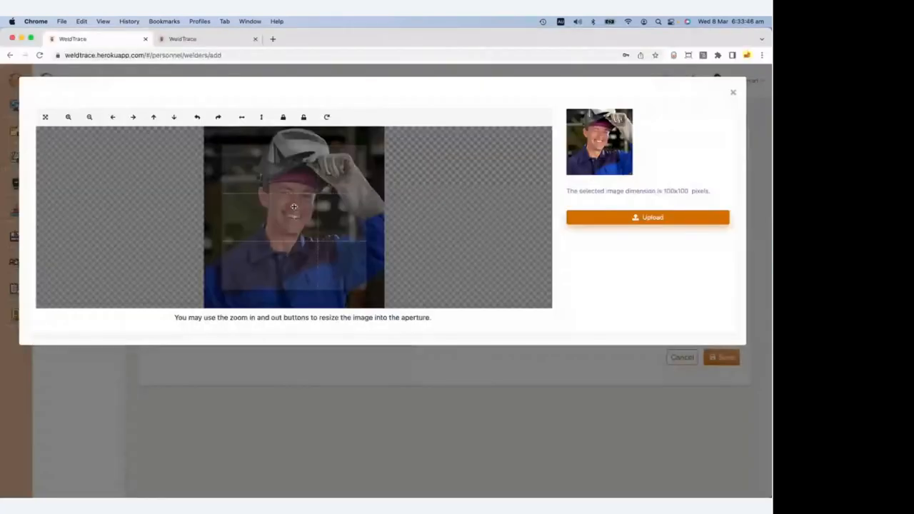
pyautogui.scroll(-1, 294, 207)
pyautogui.scroll(1, 294, 207)
pyautogui.scroll(1, 293, 207)
pyautogui.scroll(-1, 294, 207)
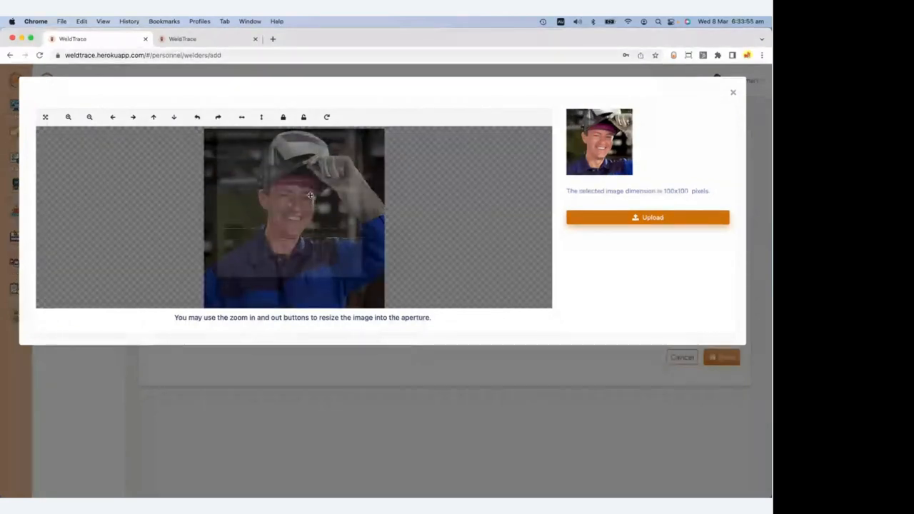
pyautogui.click(684, 220)
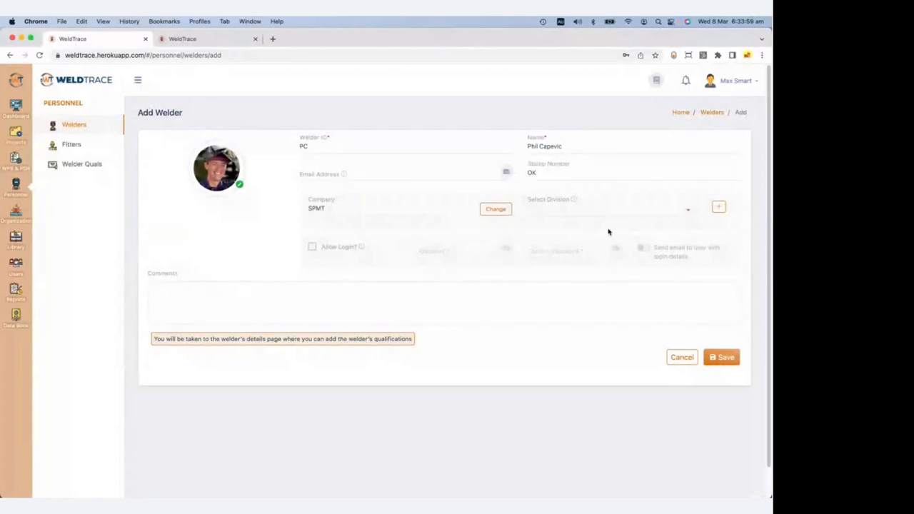
# Enter the welder's e-mail address and tick Allow Login?
pyautogui.click(312, 249)
pyautogui.click(327, 172)
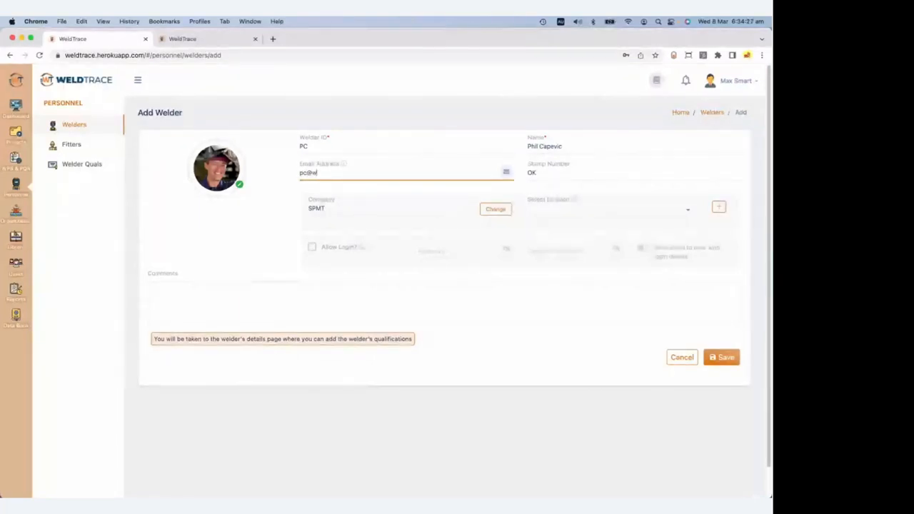
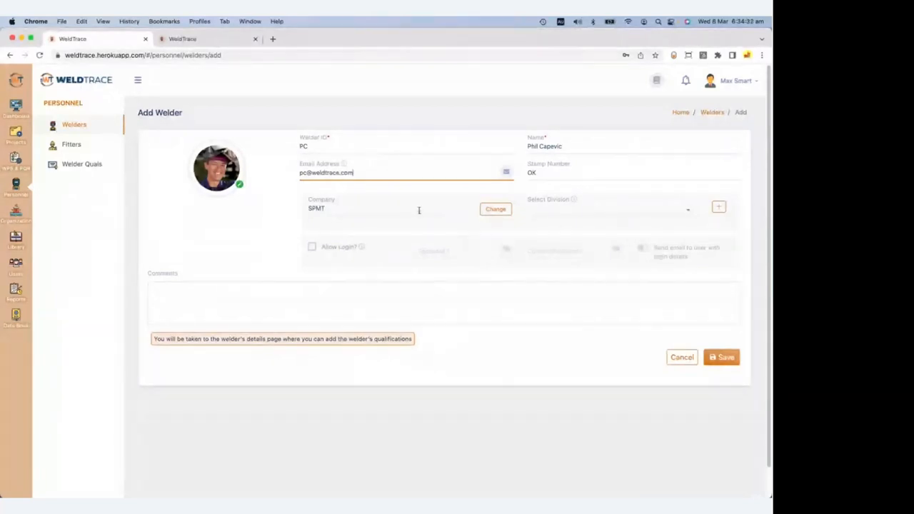
pyautogui.click(612, 203)
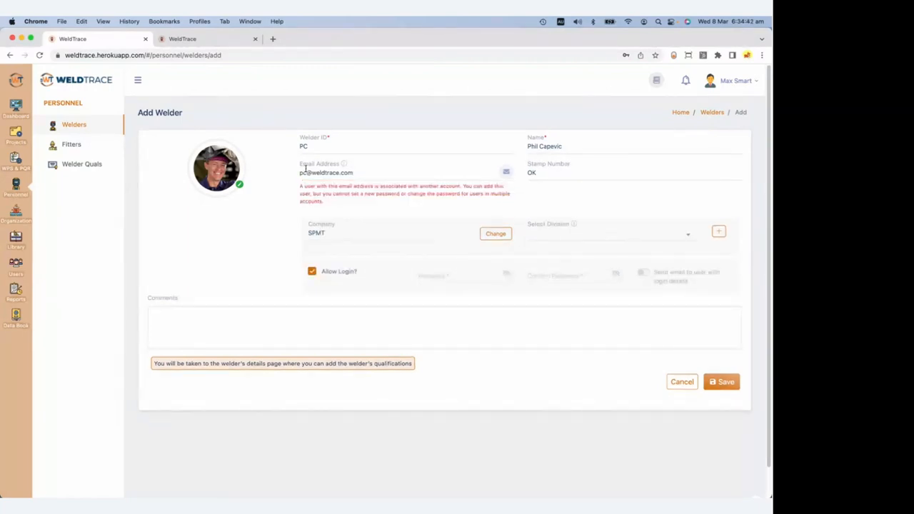
pyautogui.click(306, 170)
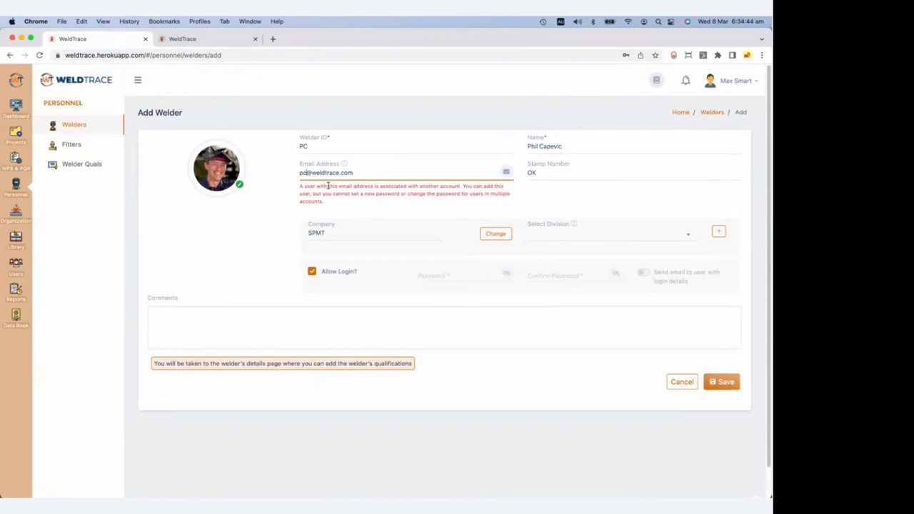
# Make the e-mail unique, enter and confirm the login password, and enable 'Send email to user'.
pyautogui.write('1')
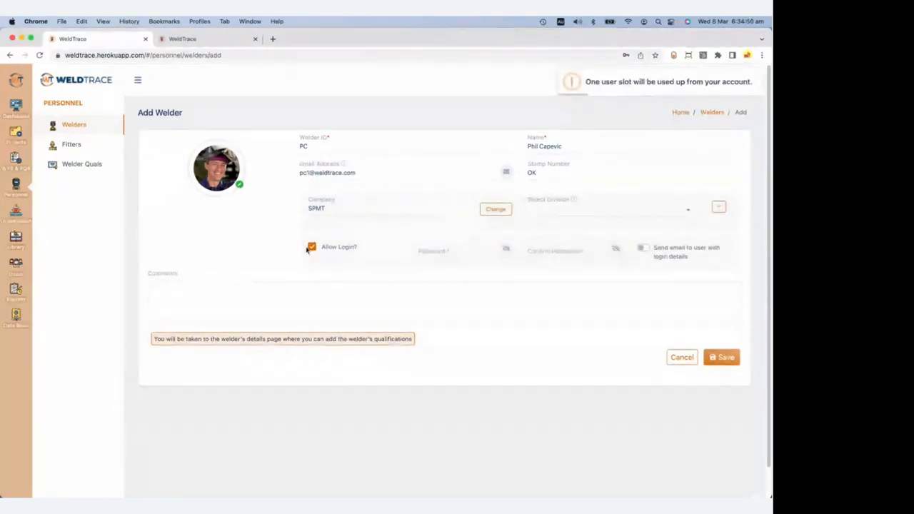
pyautogui.click(443, 251)
pyautogui.write('•')
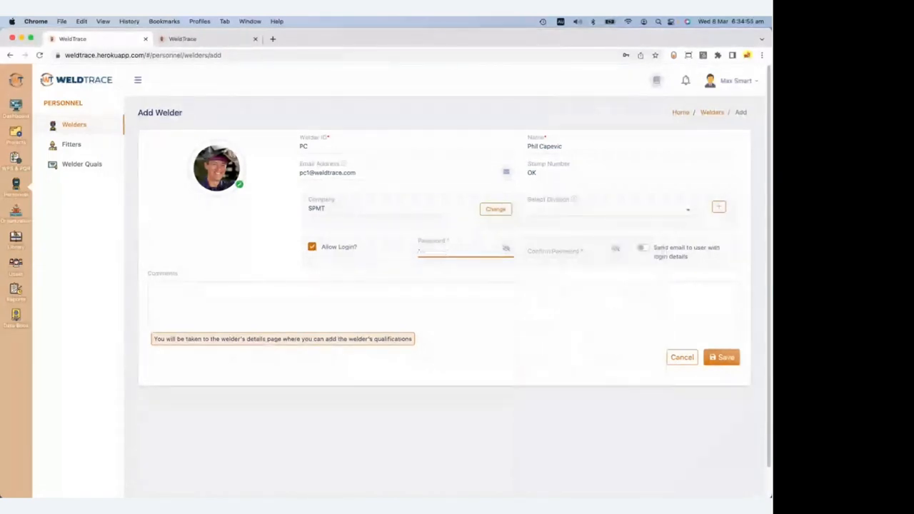
pyautogui.write('•••••••')
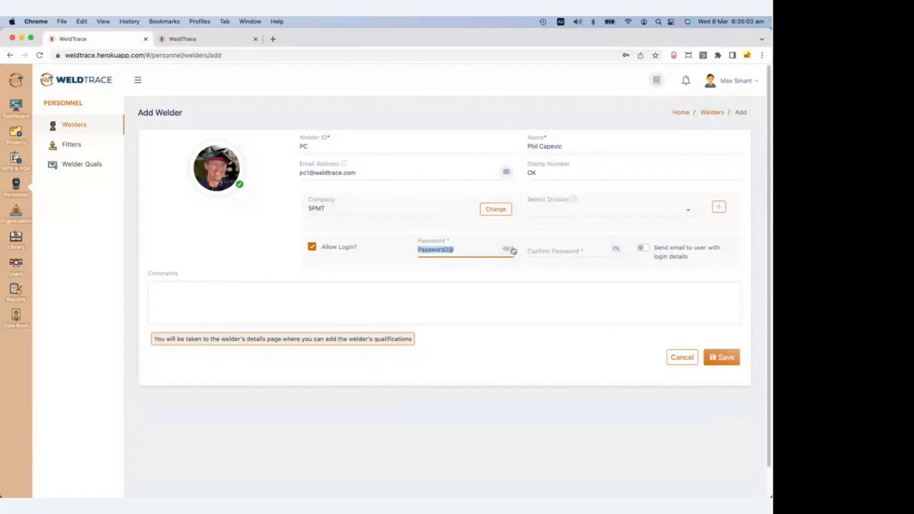
pyautogui.click(506, 252)
pyautogui.click(555, 247)
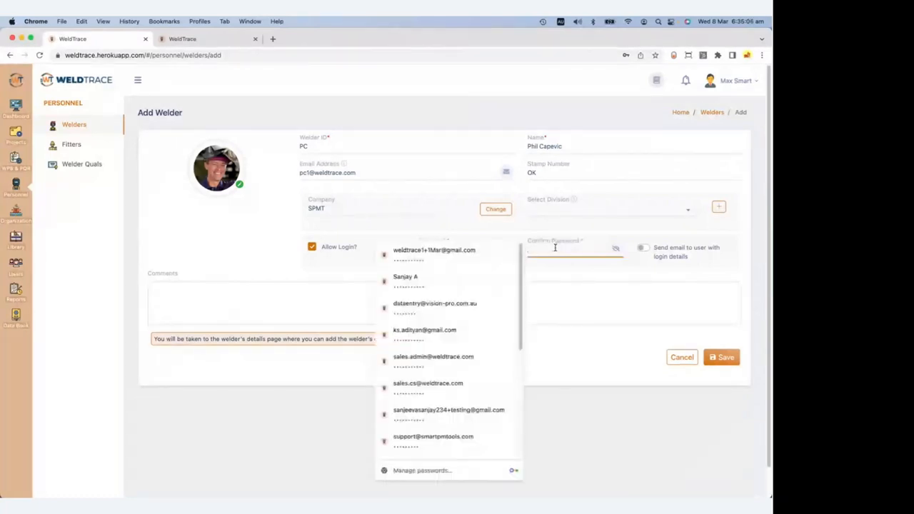
pyautogui.press('cmd+v')
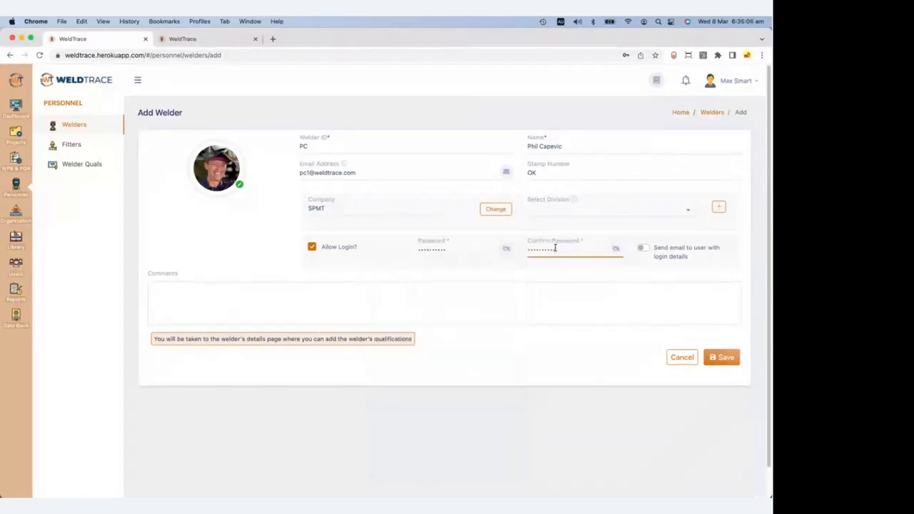
pyautogui.click(645, 249)
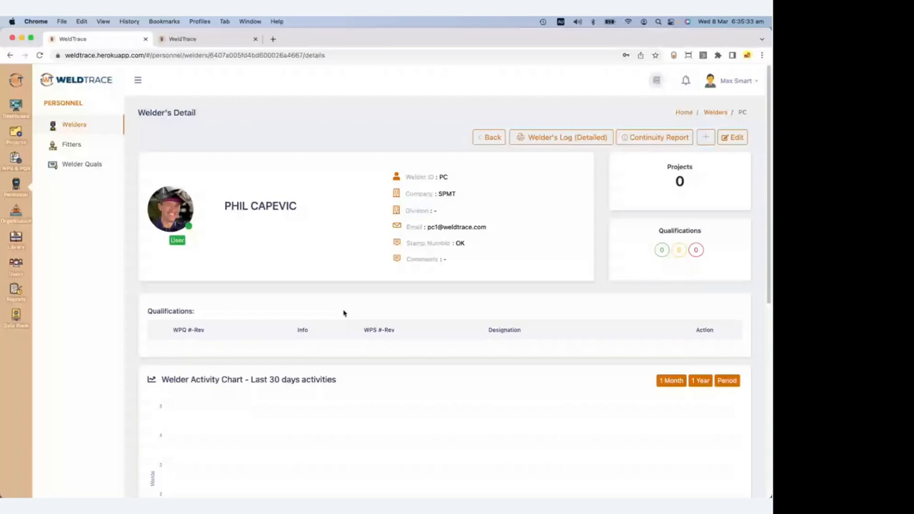
# Start the welder's own WPQ based on WPS-101-Rev.0.
pyautogui.click(706, 137)
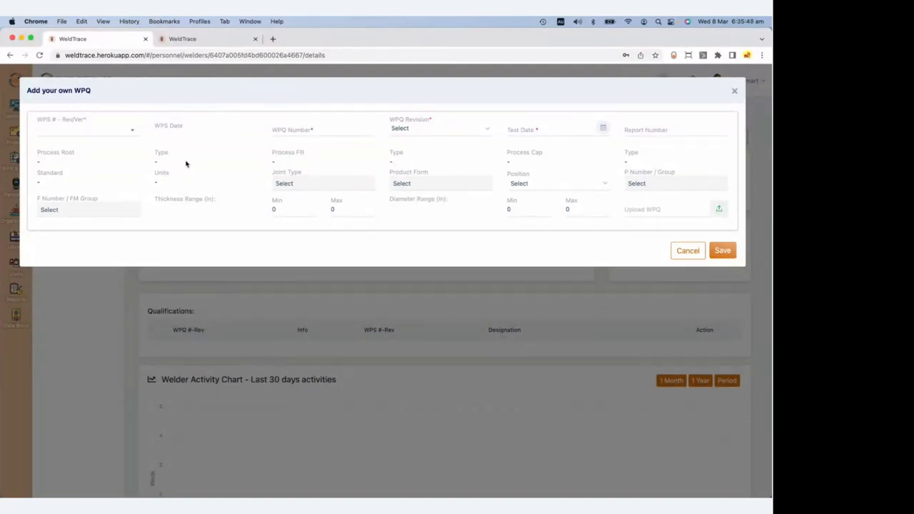
pyautogui.click(95, 131)
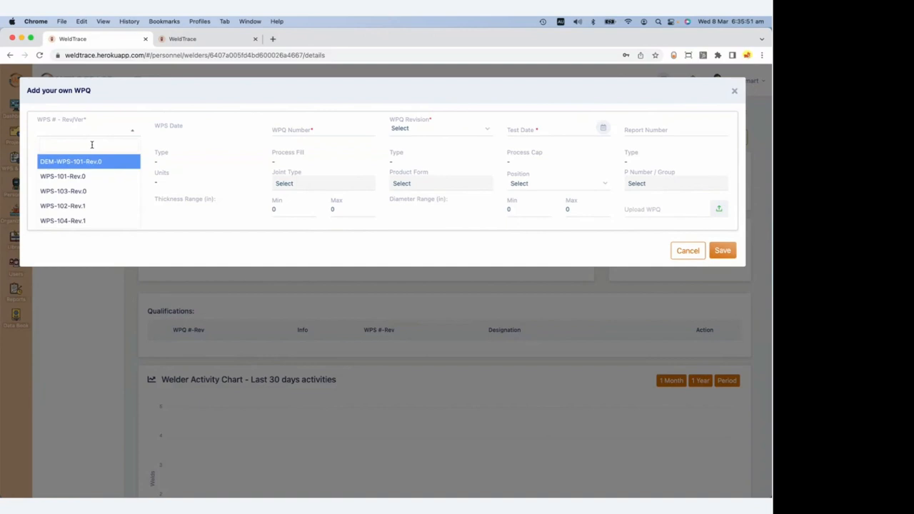
pyautogui.click(89, 179)
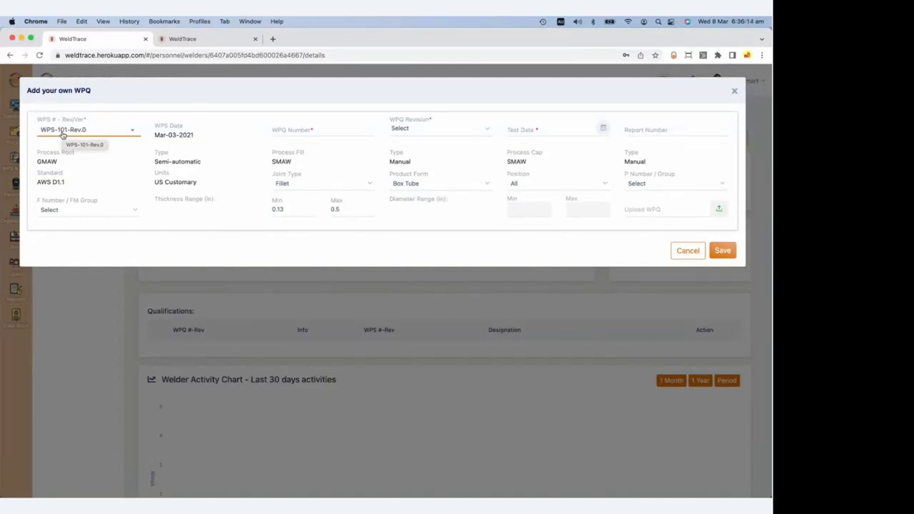
# Enter WPQ number PC-WPQ-01, keep the Fillet joint type, and set positions F, H, V.
pyautogui.click(281, 128)
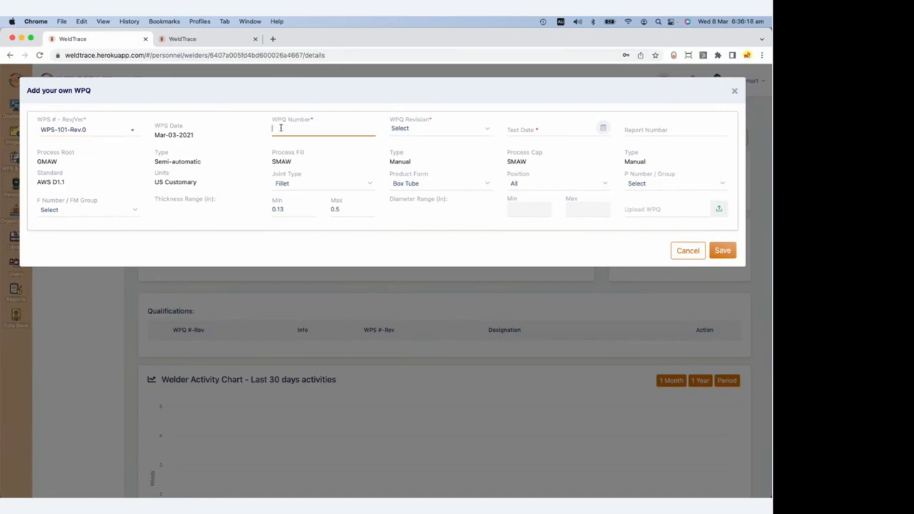
pyautogui.write('PC-WPQ-01')
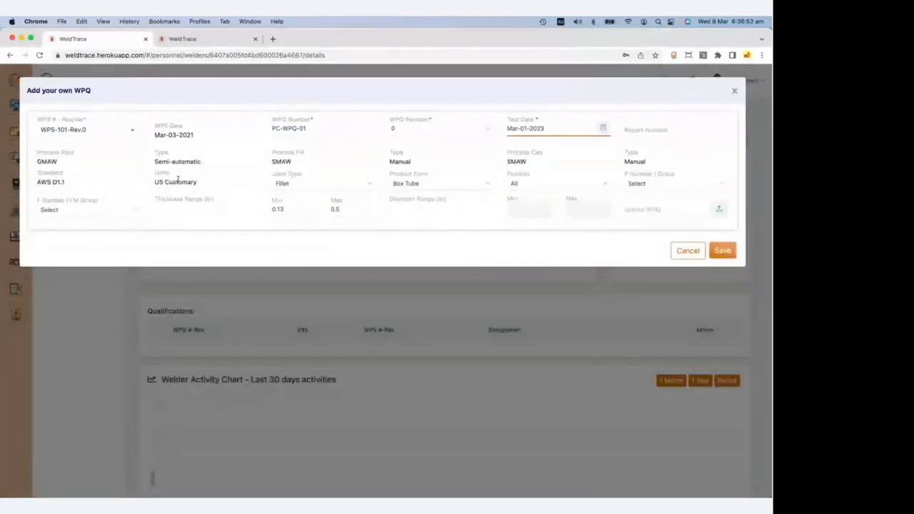
pyautogui.click(336, 184)
pyautogui.click(249, 191)
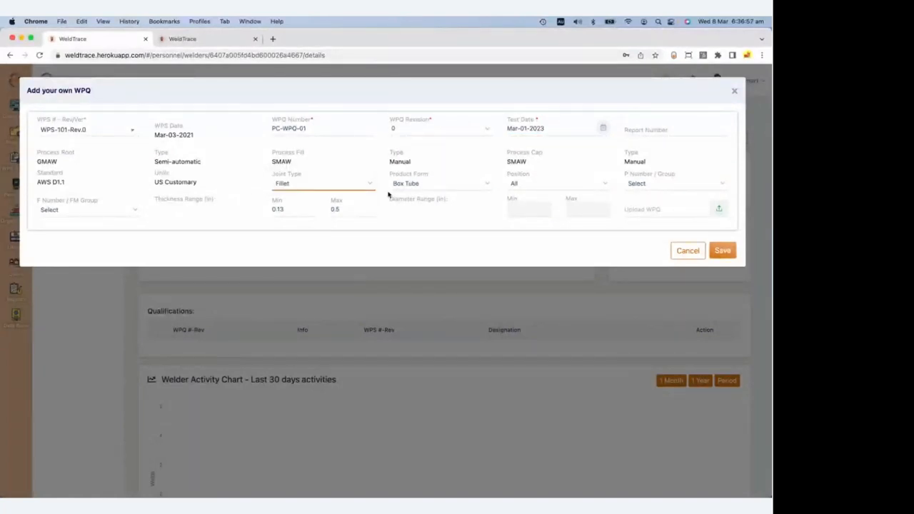
pyautogui.click(550, 186)
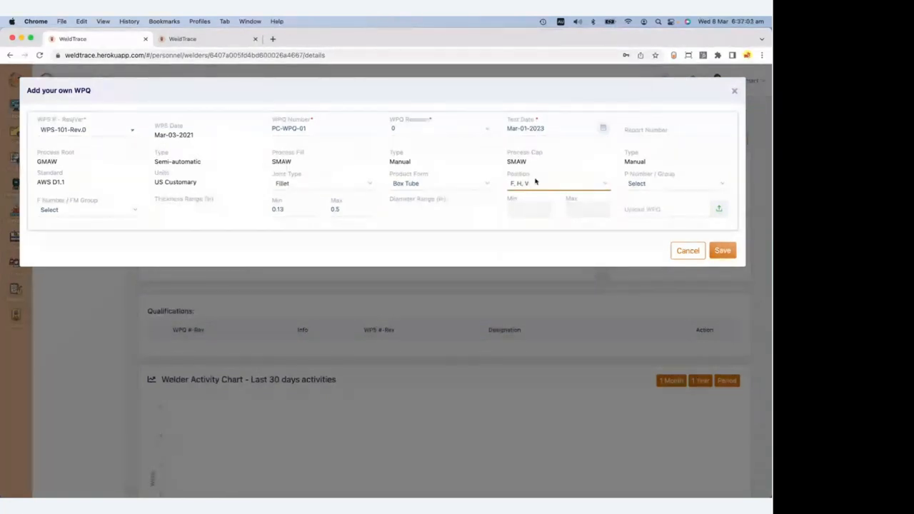
pyautogui.click(661, 186)
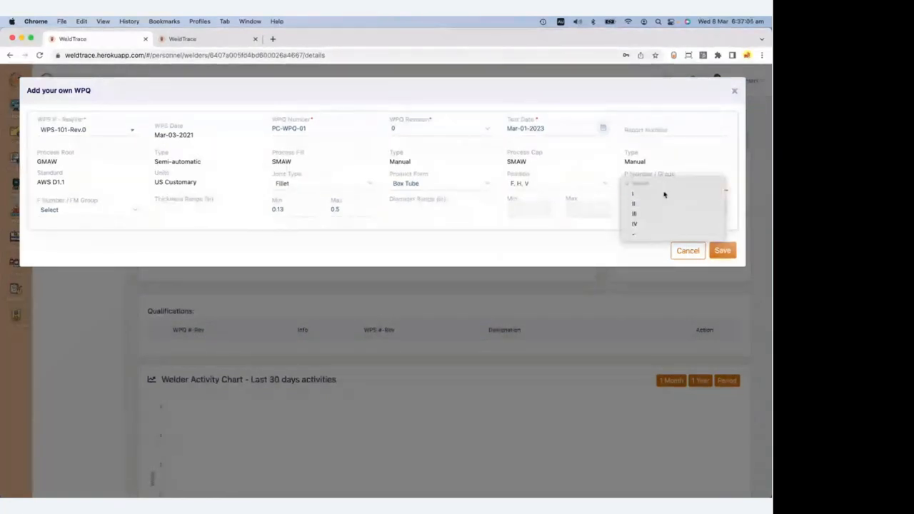
# Set P Number / Group to I and save the WPQ as PC-WPQ-01 Rev.0.
pyautogui.click(665, 195)
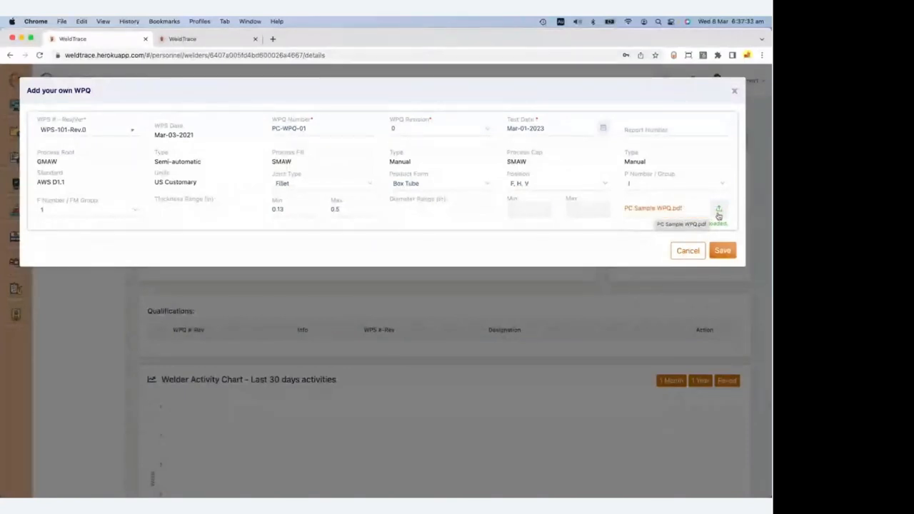
pyautogui.click(724, 251)
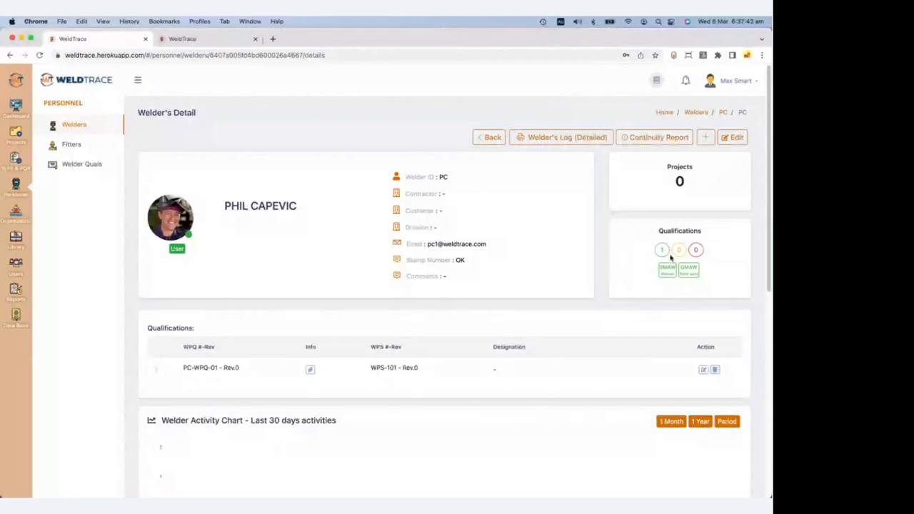
# Expand the GMAW and SMAW rows in the continuity report, then return to Welders.
pyautogui.moveTo(665, 253)
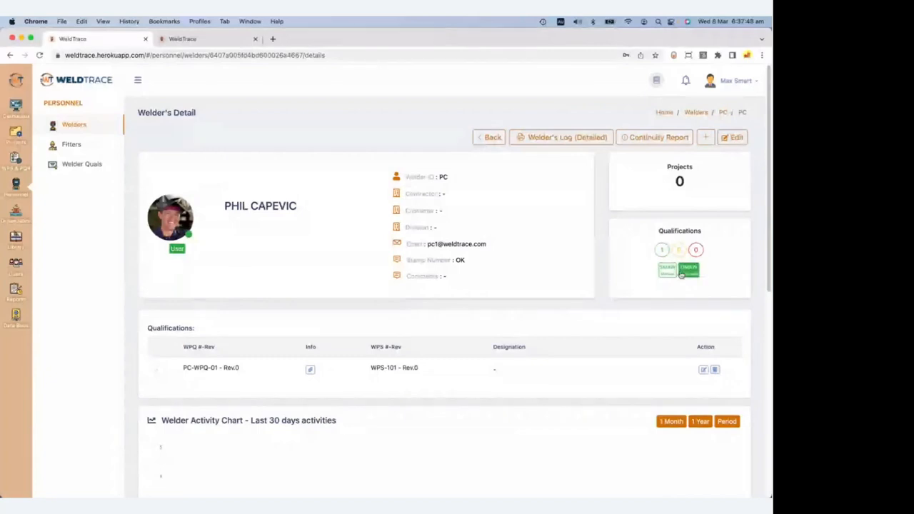
pyautogui.click(648, 140)
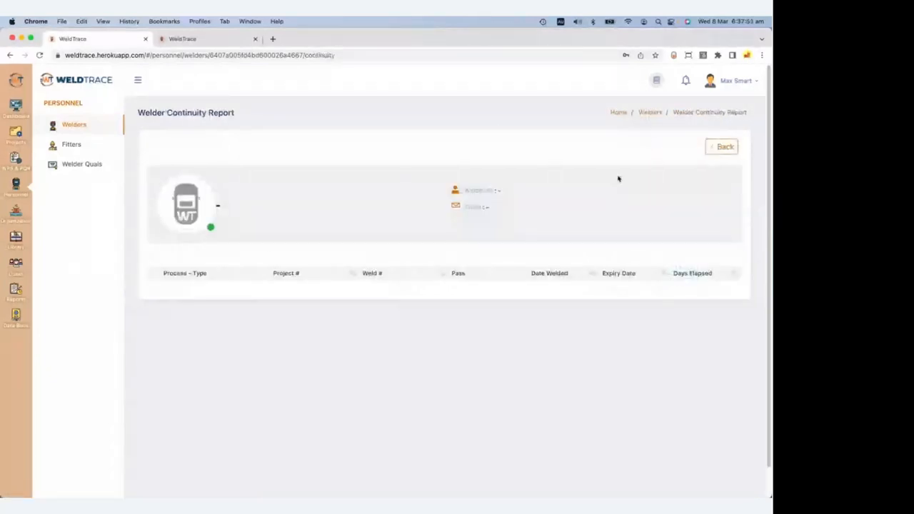
pyautogui.click(152, 290)
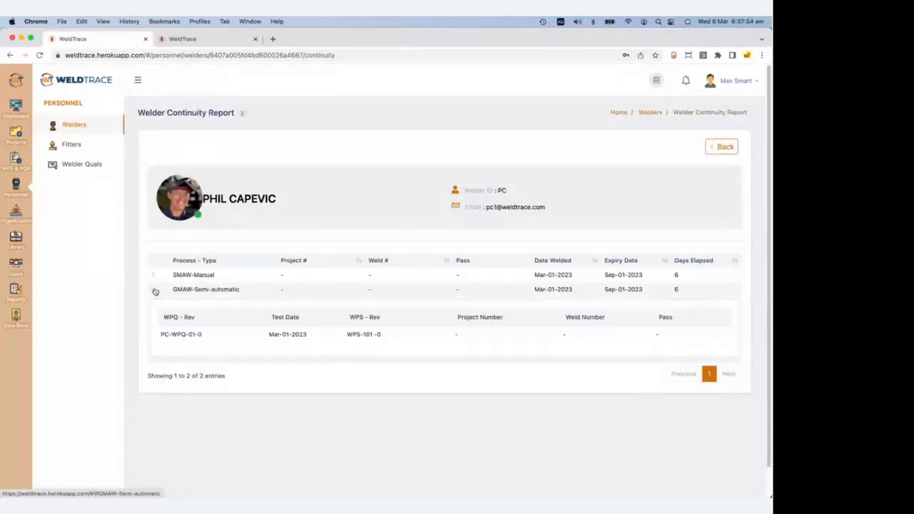
pyautogui.click(155, 276)
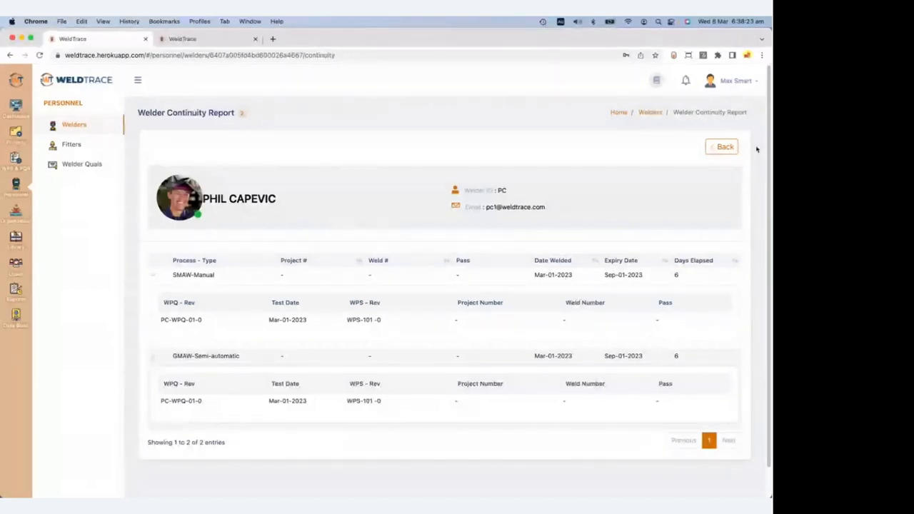
pyautogui.click(722, 147)
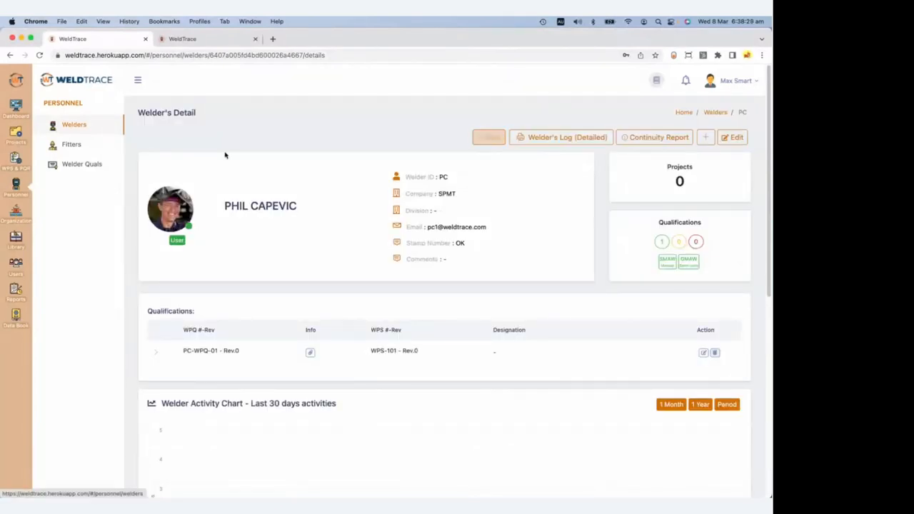
pyautogui.click(83, 129)
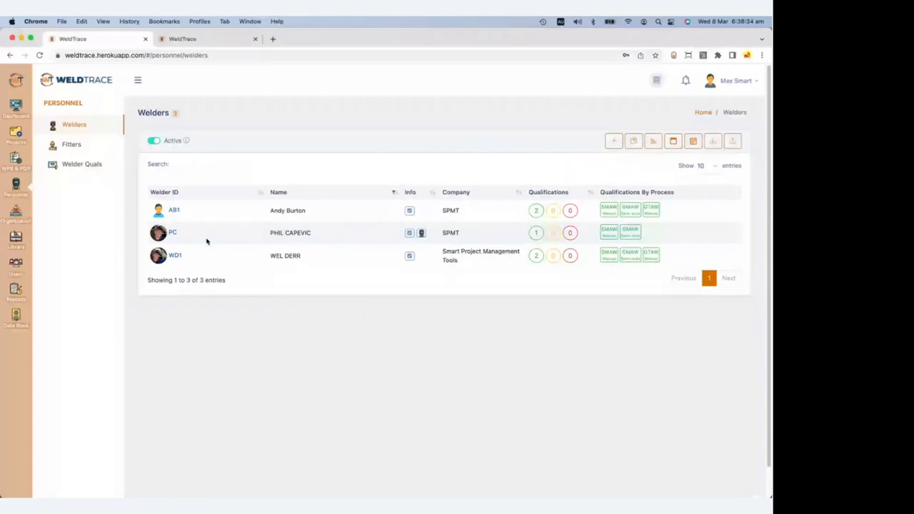
# Open the Import as CSV File page from the Welders list.
pyautogui.click(715, 143)
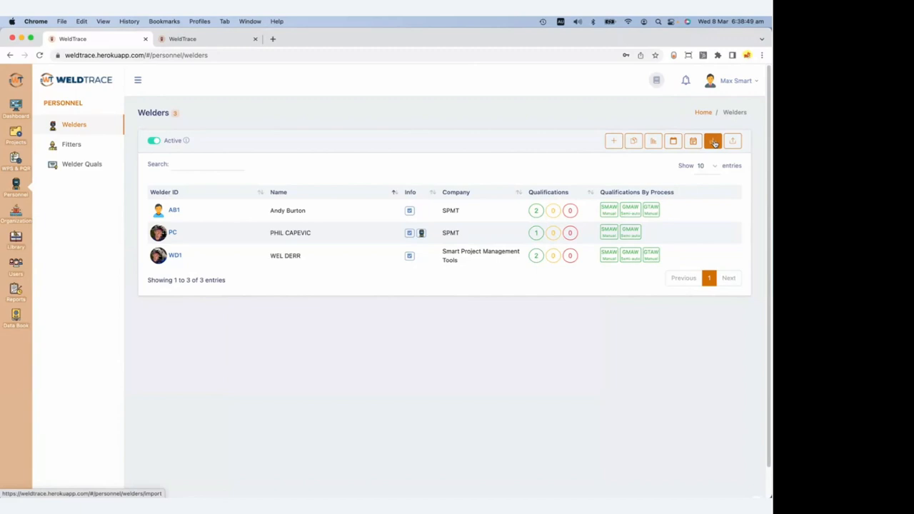
pyautogui.click(714, 143)
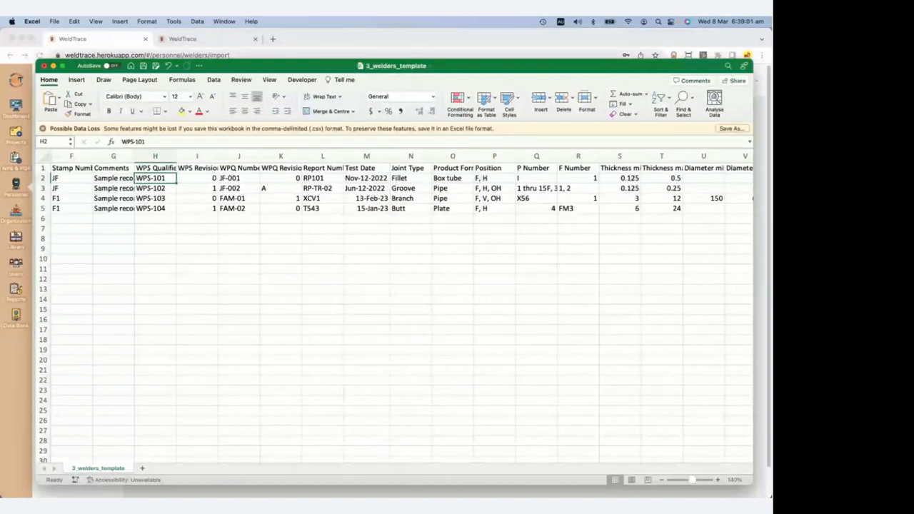
# Review the template's column-heading row and the first sample welder ID, JF1.
pyautogui.moveTo(285, 66); pyautogui.dragTo(265, 63)
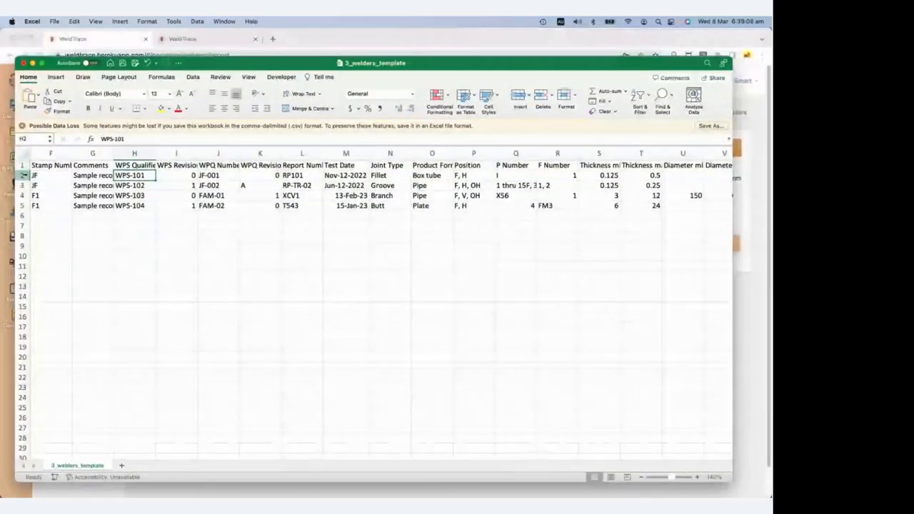
pyautogui.click(23, 165)
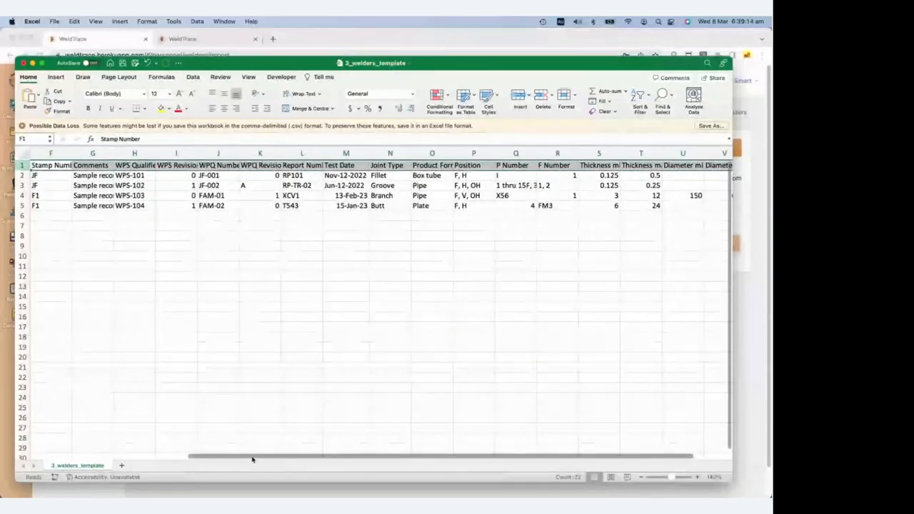
pyautogui.moveTo(253, 456); pyautogui.dragTo(88, 456)
pyautogui.click(59, 165)
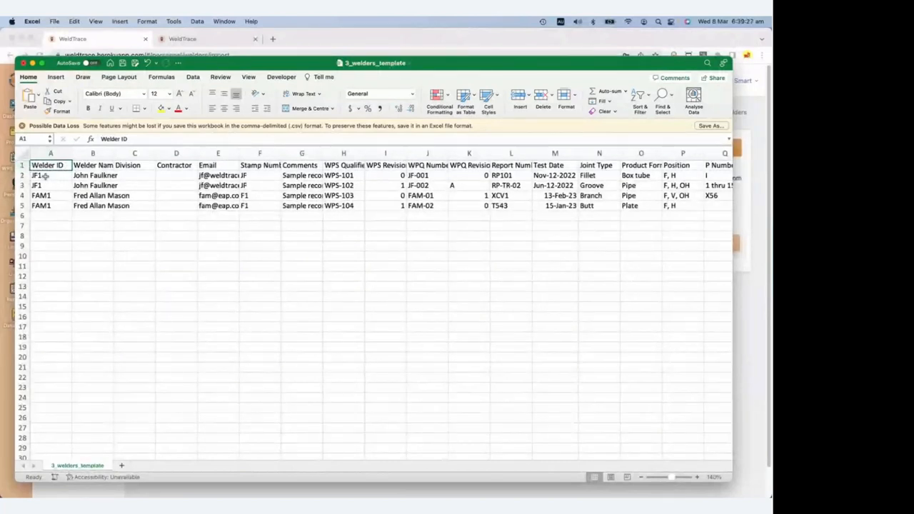
pyautogui.click(44, 175)
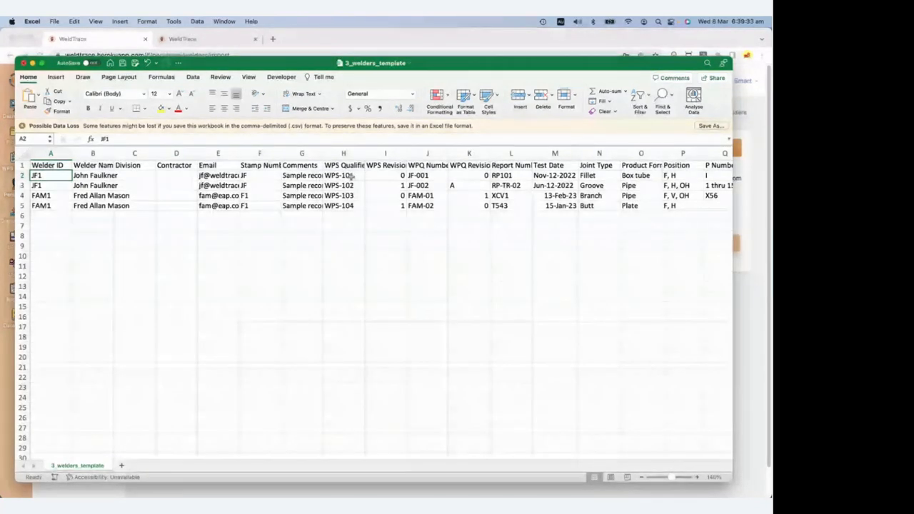
# Check the WPS revision, WPQ details J2:M2, joint types N2:N4 and product forms, then open the Help Center.
pyautogui.click(386, 175)
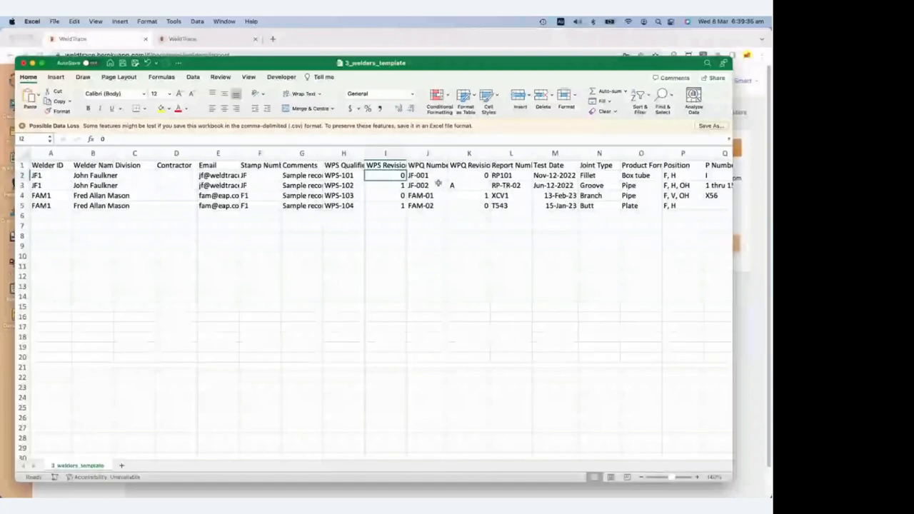
pyautogui.moveTo(436, 176); pyautogui.dragTo(505, 175)
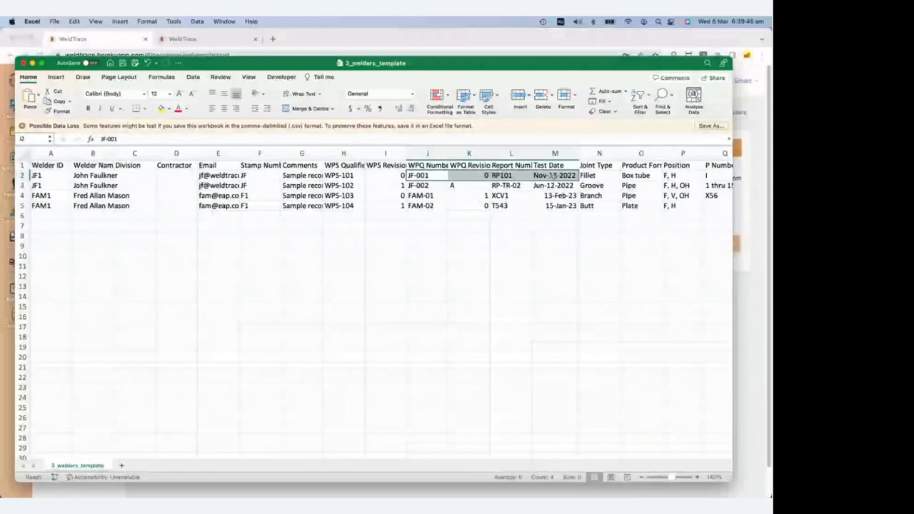
pyautogui.click(604, 175)
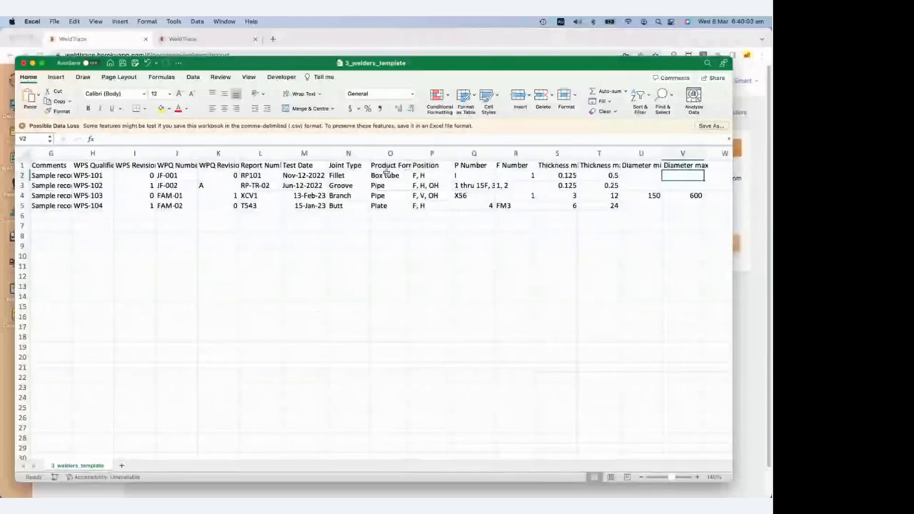
pyautogui.moveTo(345, 175); pyautogui.dragTo(347, 195)
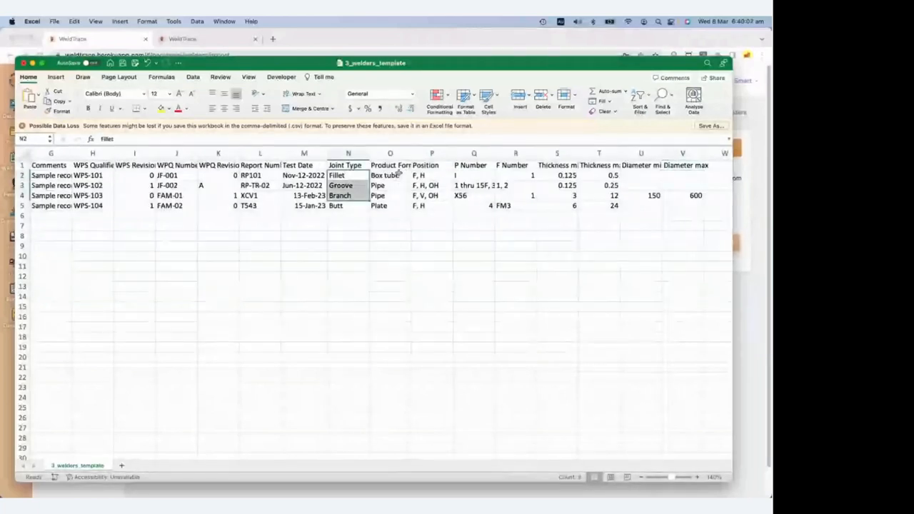
pyautogui.moveTo(400, 172); pyautogui.dragTo(395, 205)
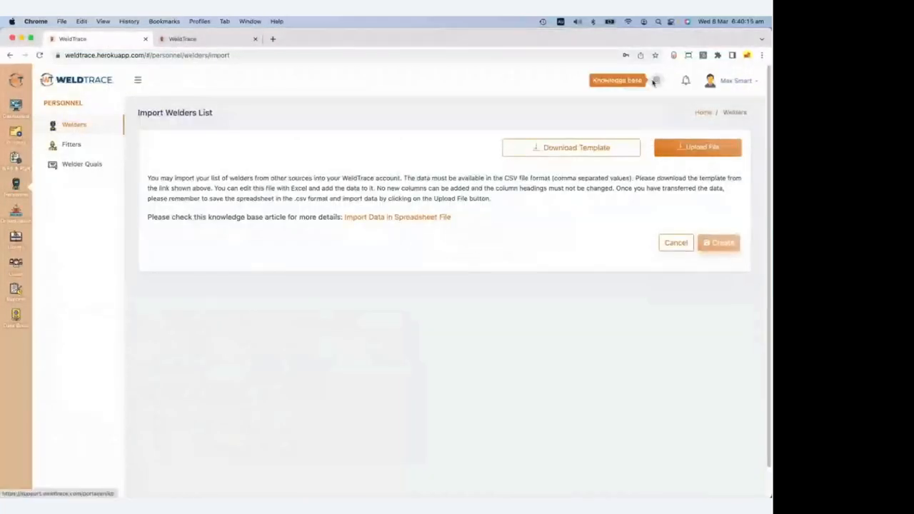
pyautogui.click(654, 81)
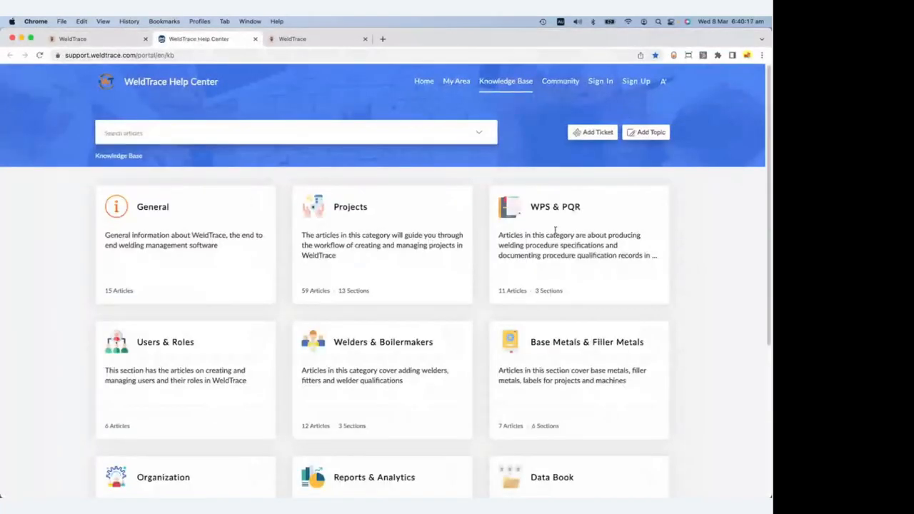
# Open the Welders & Boilermakers 'Add Welders' article and view its Add a Welder and Import screenshots.
pyautogui.click(382, 344)
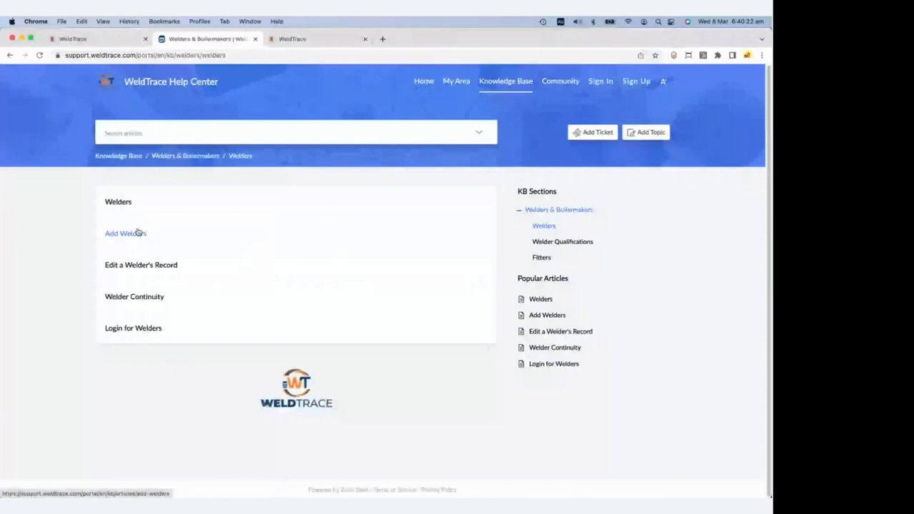
pyautogui.click(139, 233)
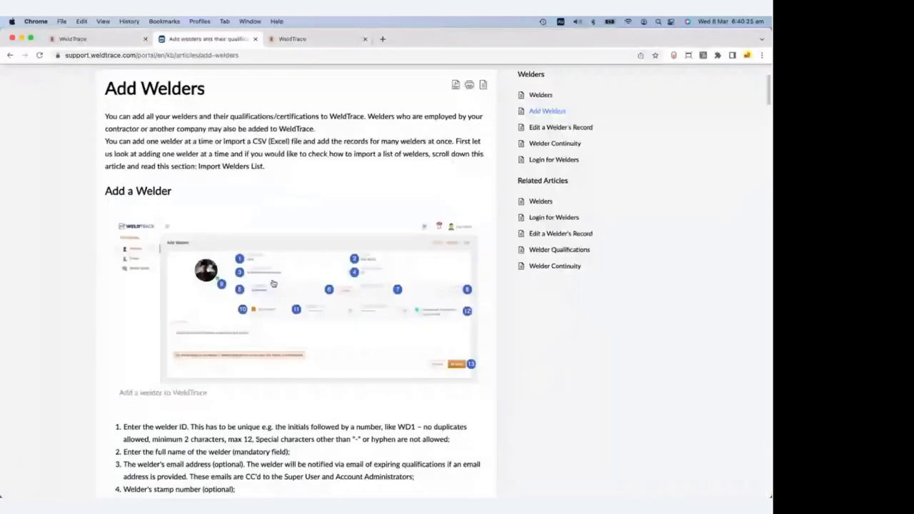
pyautogui.scroll(-2, 304, 291)
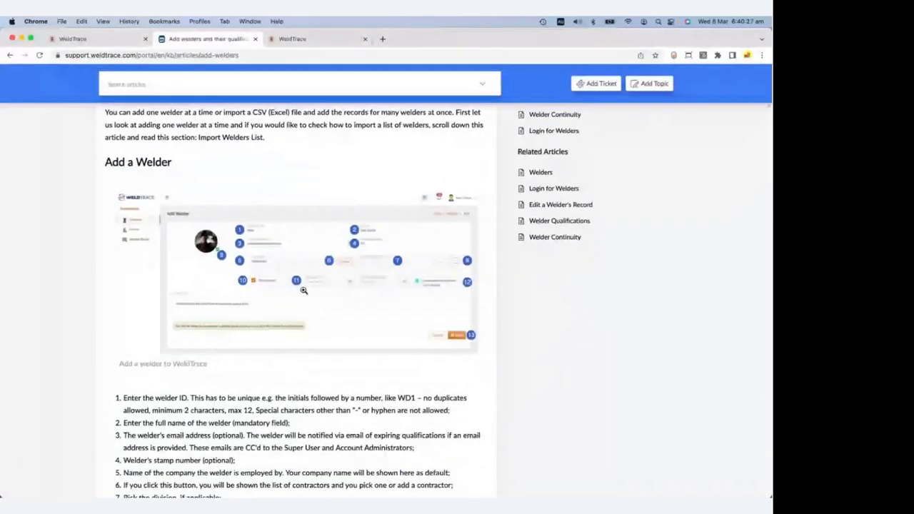
pyautogui.click(303, 291)
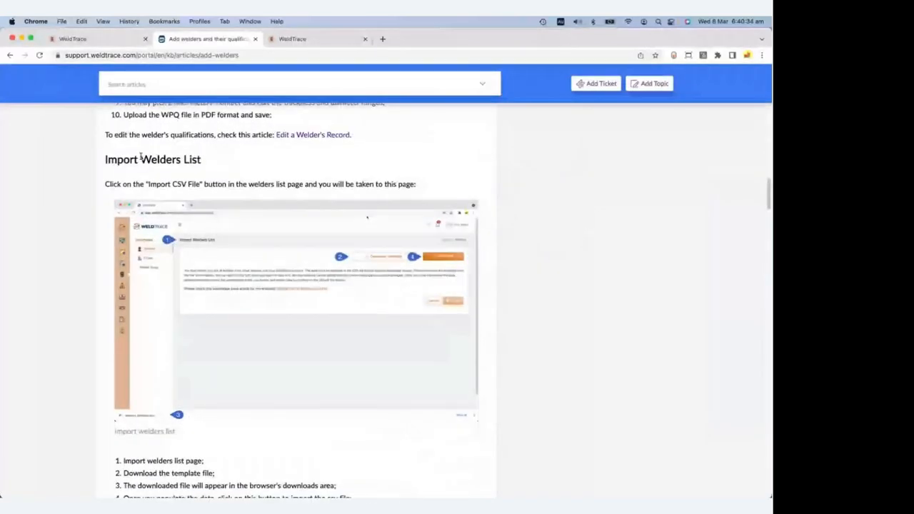
pyautogui.click(269, 284)
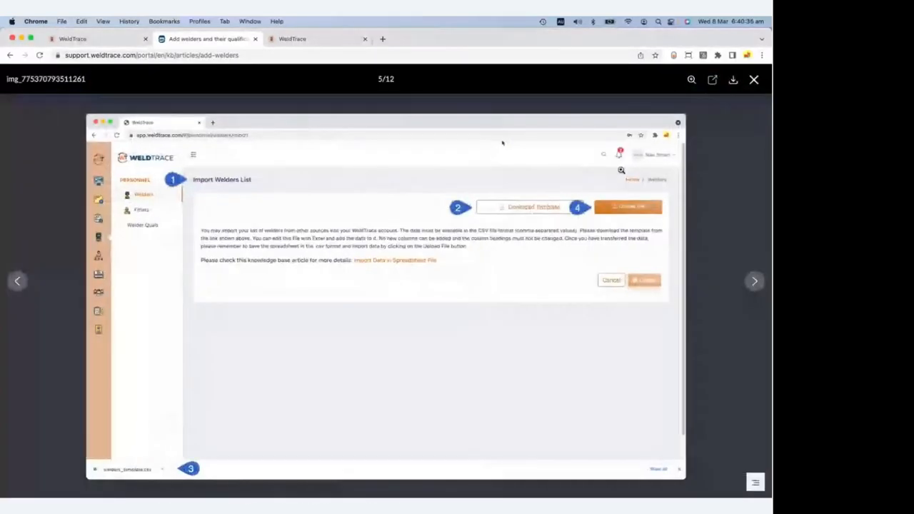
pyautogui.click(754, 80)
# Read the per-standard tables of allowed values, noting the CROL row's P Numbers, and move the article tab last.
pyautogui.scroll(-3, 360, 315)
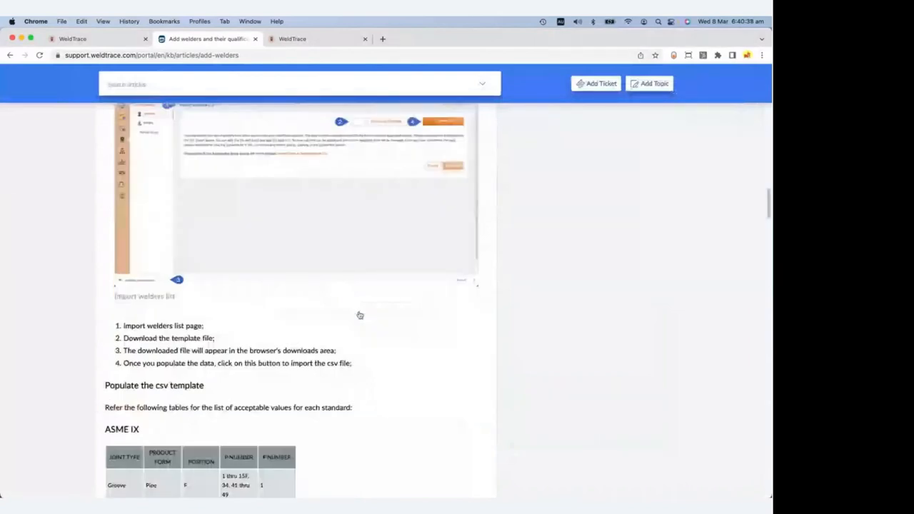
pyautogui.scroll(-5, 360, 315)
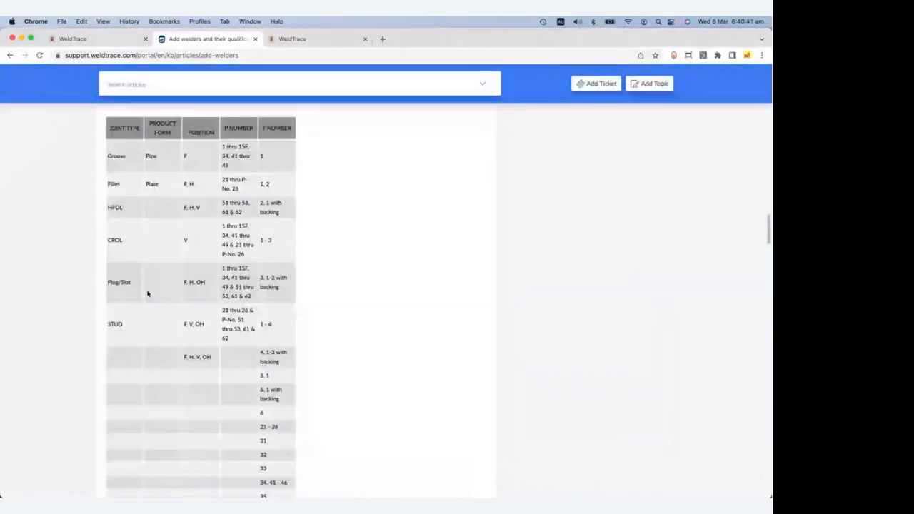
pyautogui.scroll(1, 148, 294)
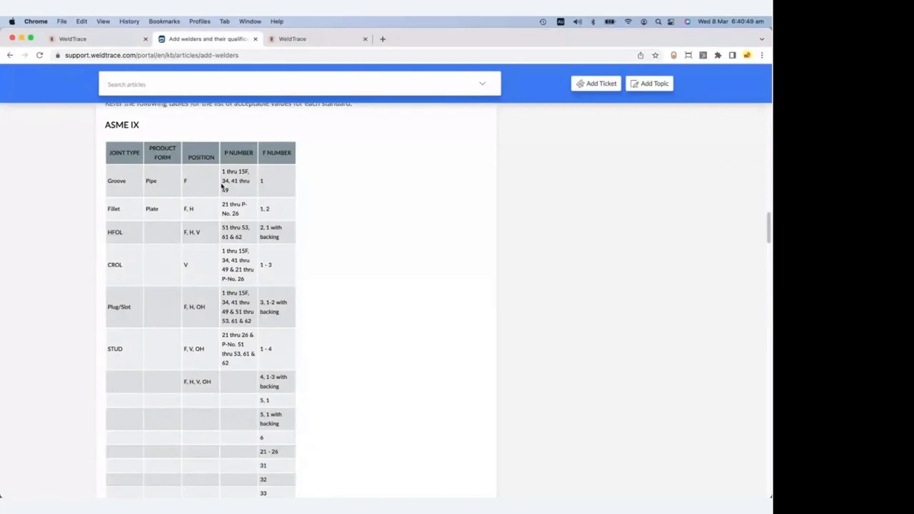
pyautogui.moveTo(222, 250); pyautogui.dragTo(255, 280)
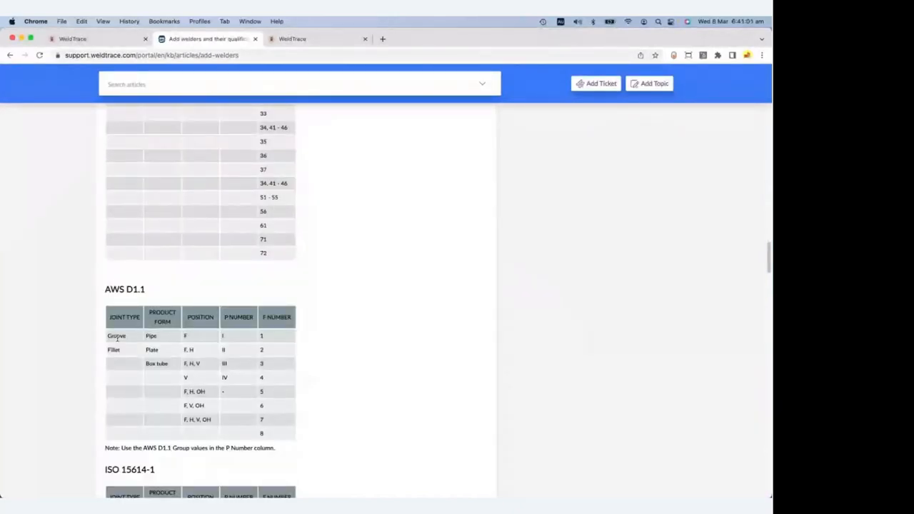
pyautogui.scroll(-3, 178, 344)
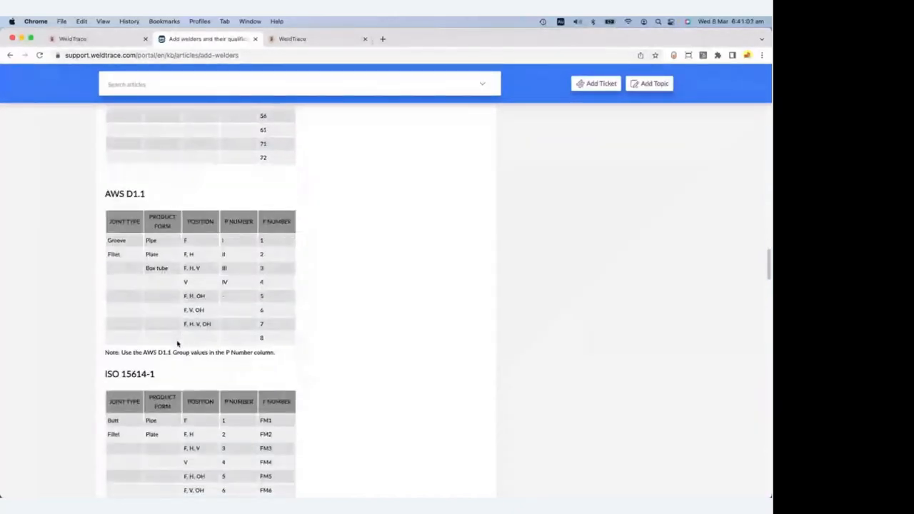
pyautogui.scroll(-2, 178, 345)
pyautogui.scroll(-1, 176, 337)
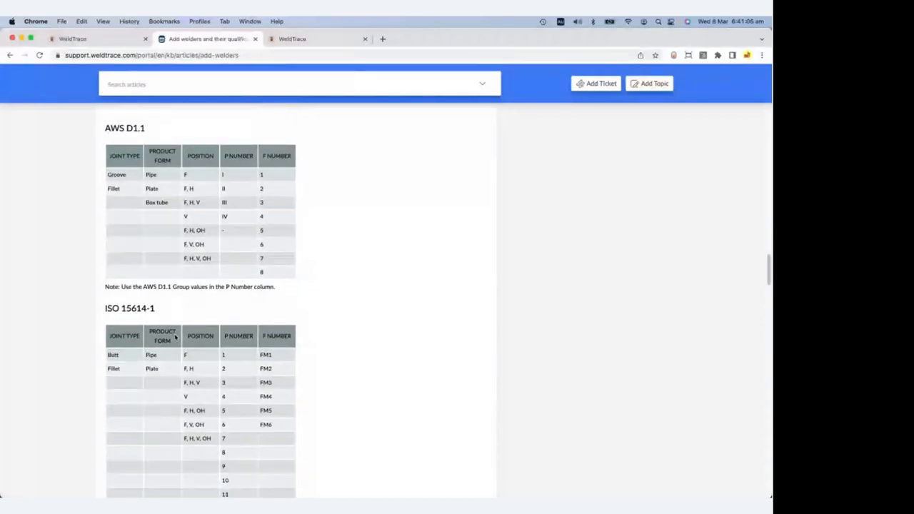
pyautogui.scroll(-3, 176, 338)
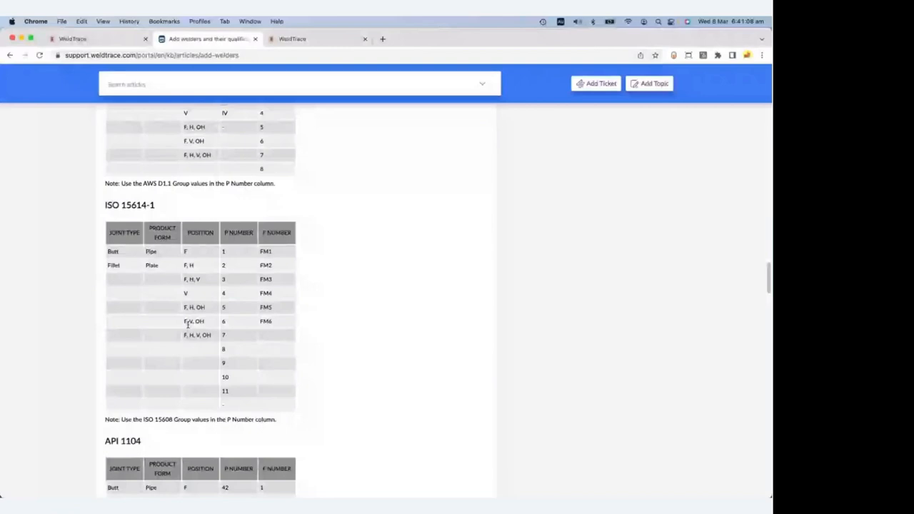
pyautogui.scroll(-10, 187, 325)
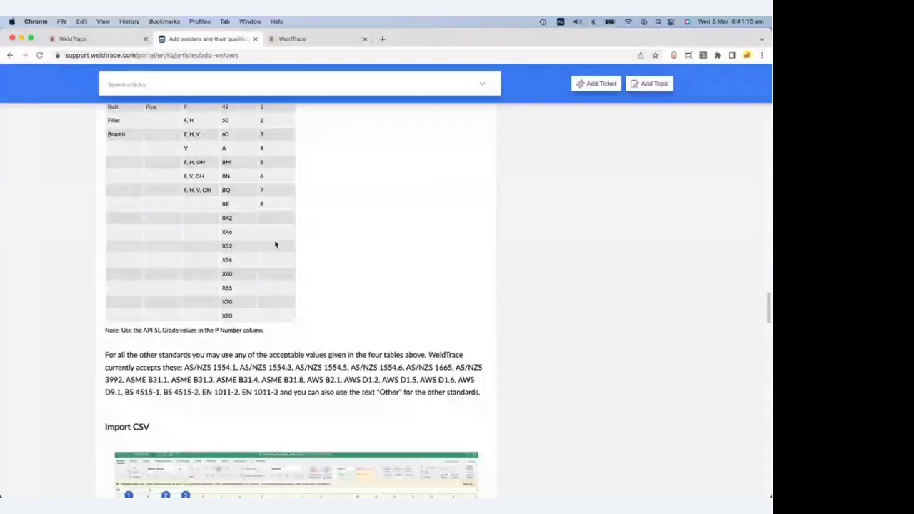
pyautogui.scroll(5, 275, 245)
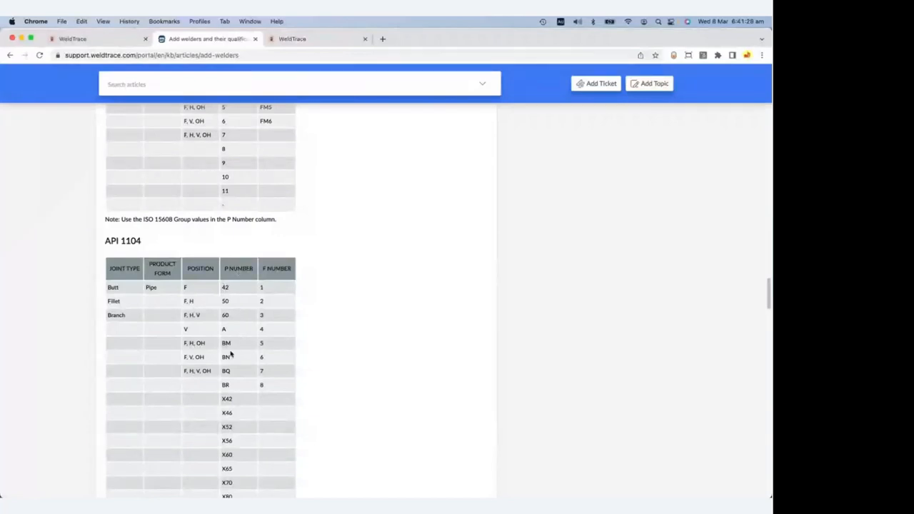
pyautogui.scroll(7, 241, 410)
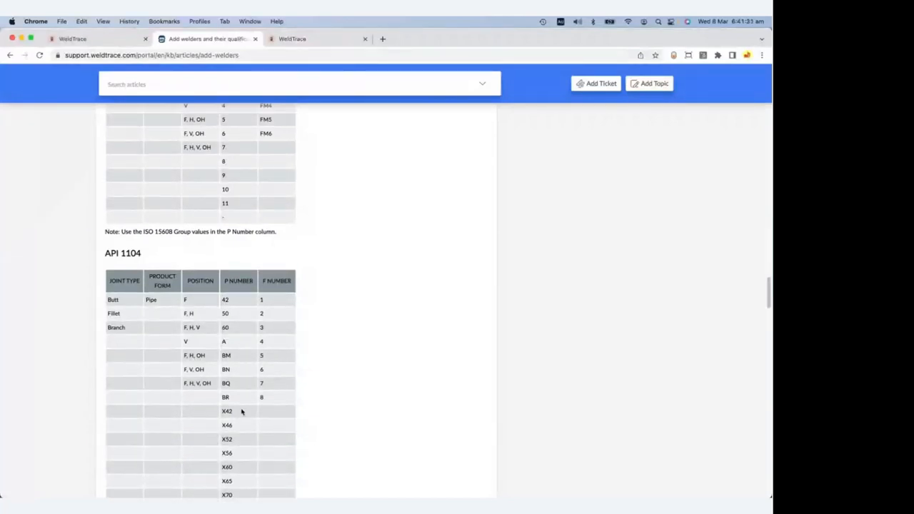
pyautogui.scroll(8, 247, 370)
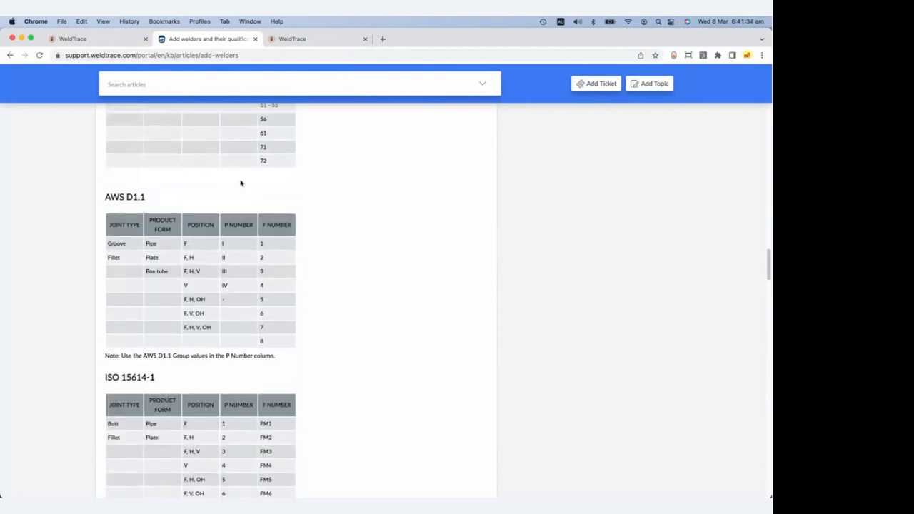
pyautogui.scroll(1, 241, 183)
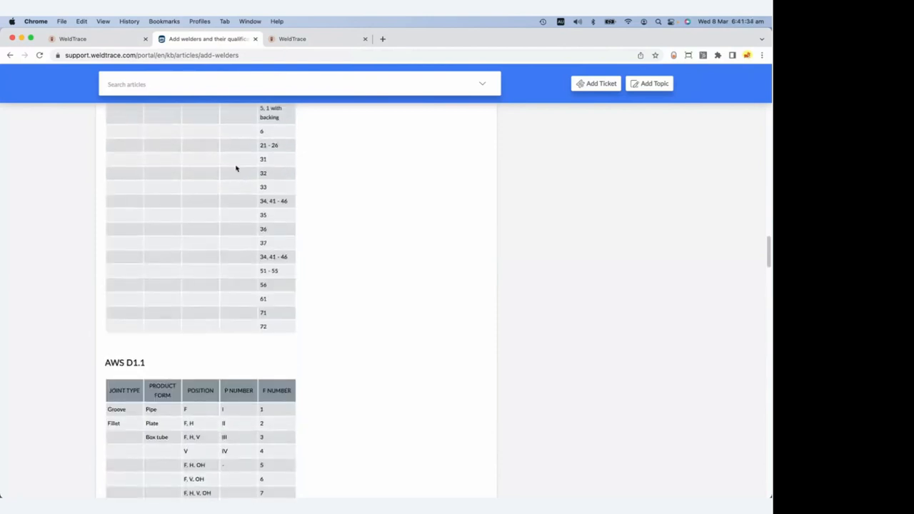
pyautogui.scroll(6, 237, 169)
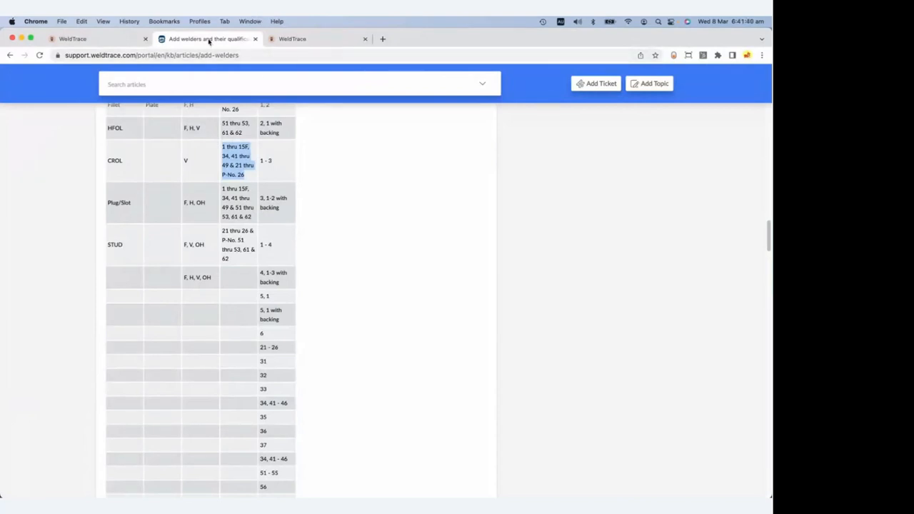
pyautogui.moveTo(209, 42); pyautogui.dragTo(315, 41)
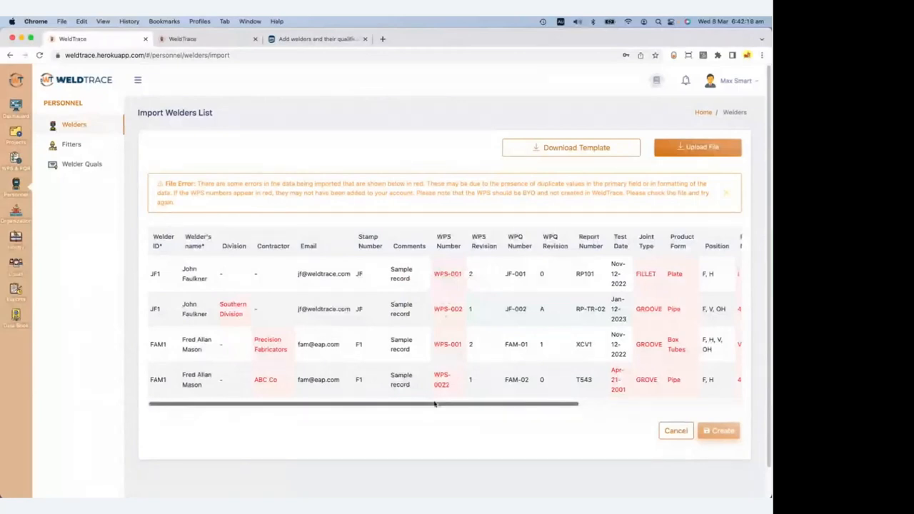
# Read the invalid-value errors, such as P Number, in the import table and choose a corrected file.
pyautogui.moveTo(434, 404); pyautogui.dragTo(534, 404)
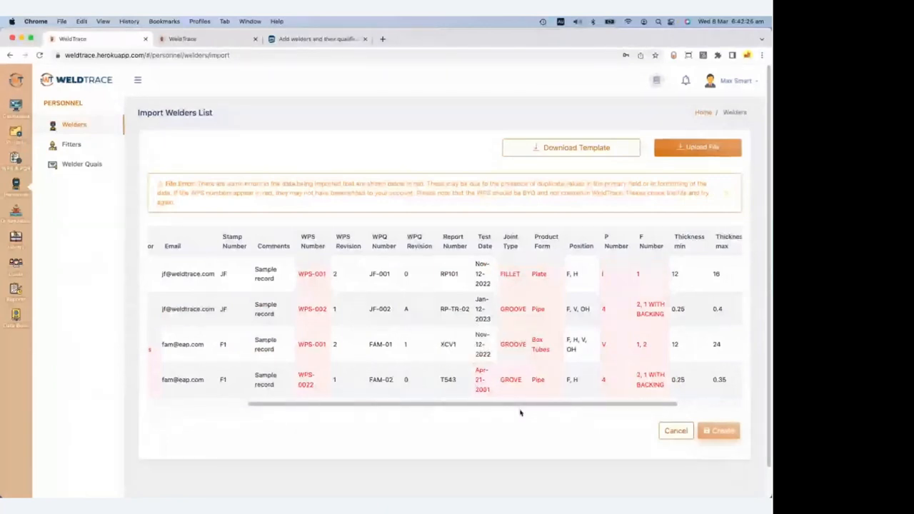
pyautogui.moveTo(521, 405); pyautogui.dragTo(576, 404)
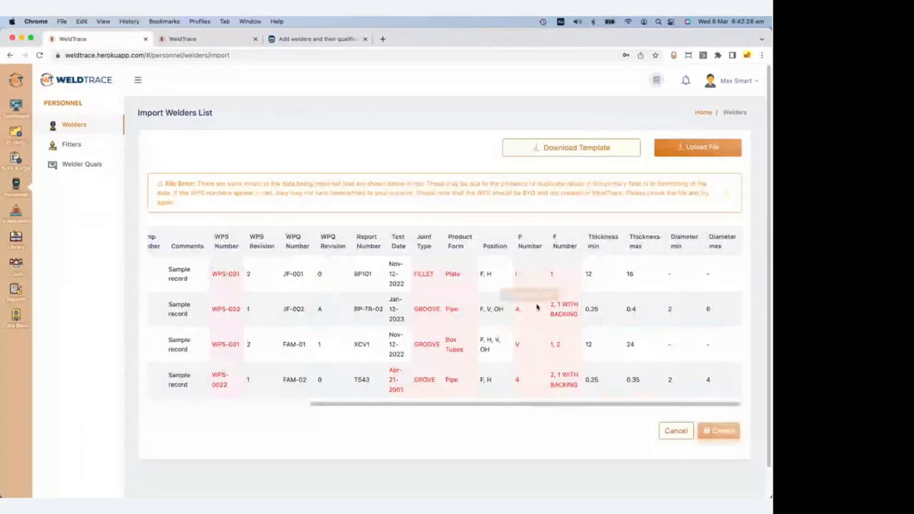
pyautogui.moveTo(531, 281)
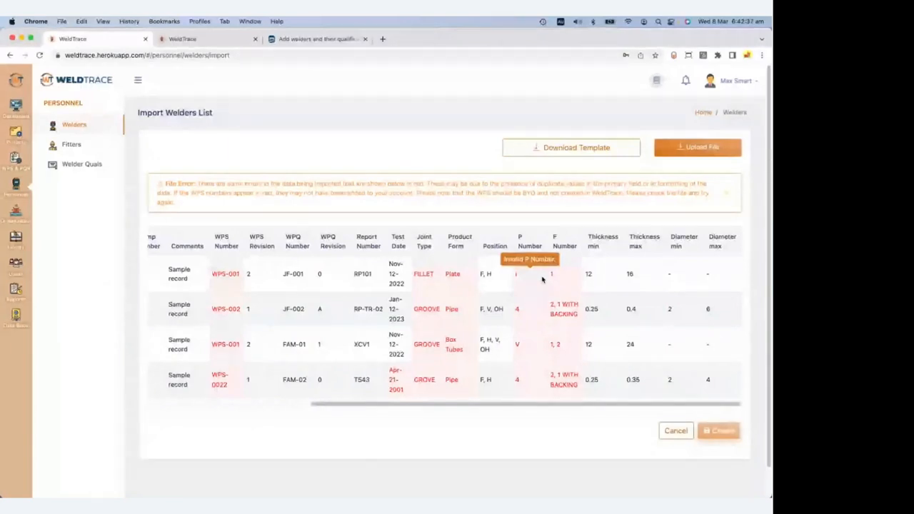
pyautogui.click(698, 147)
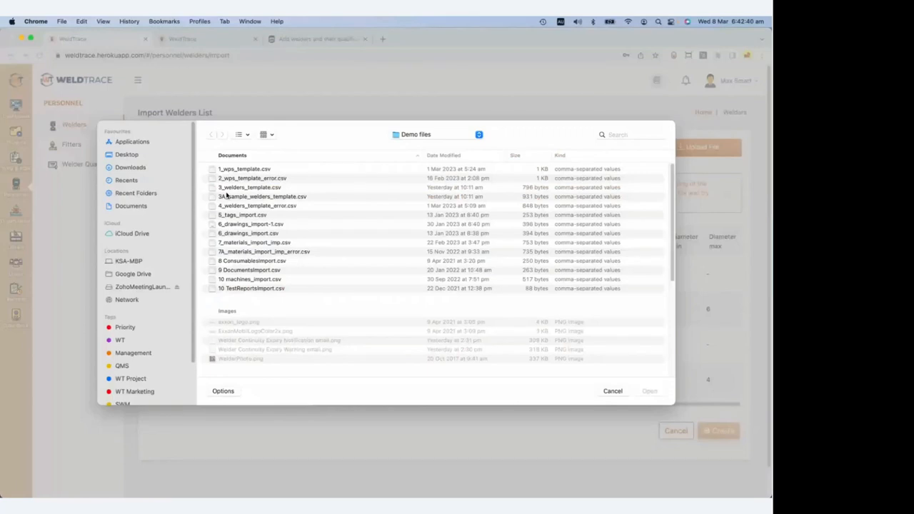
# Load the corrected welders CSV, check its four records WPS-101 to WPS-104, and create them.
pyautogui.doubleClick(226, 196)
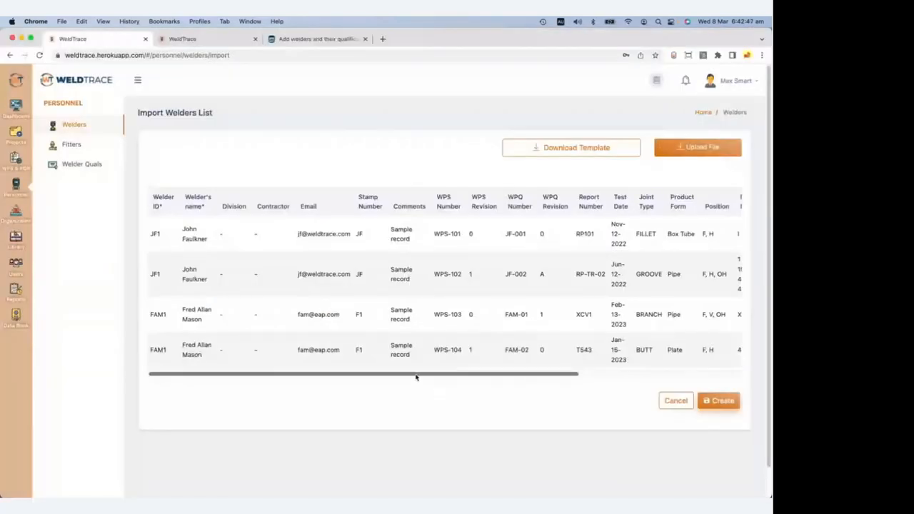
pyautogui.moveTo(419, 377); pyautogui.dragTo(619, 380)
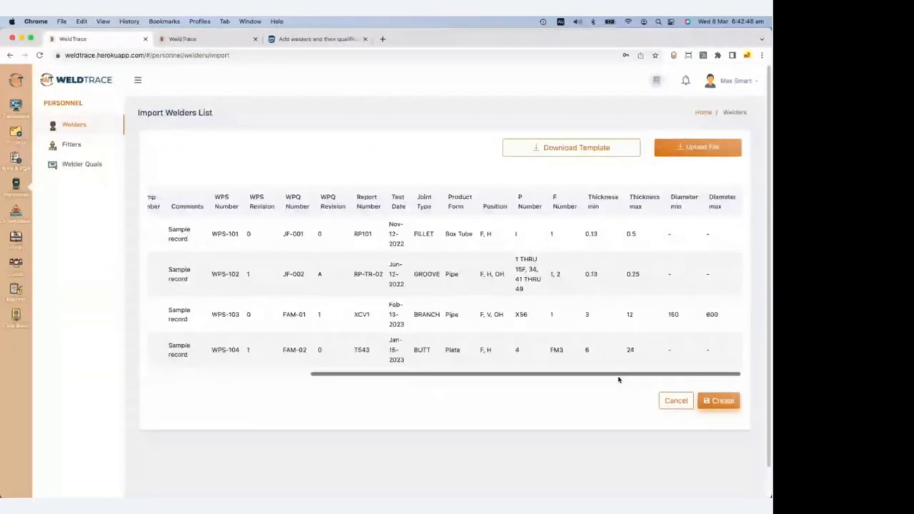
pyautogui.click(719, 401)
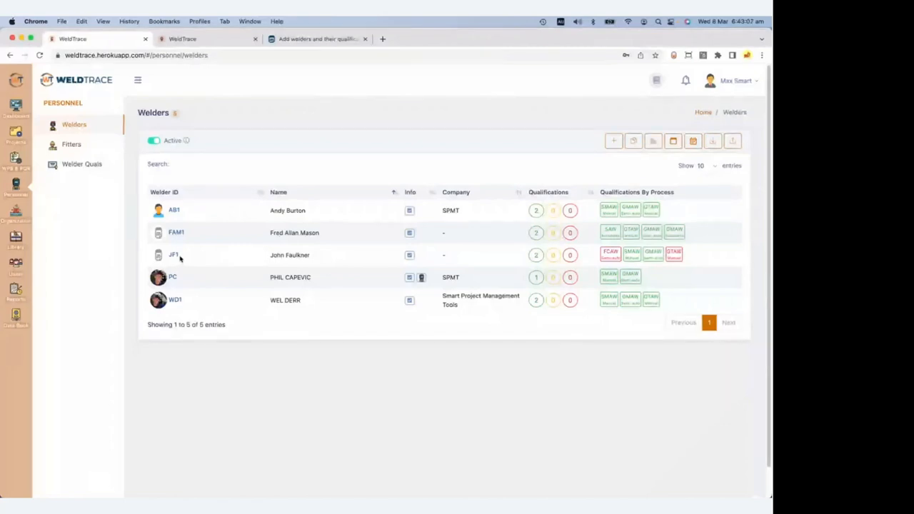
pyautogui.click(333, 248)
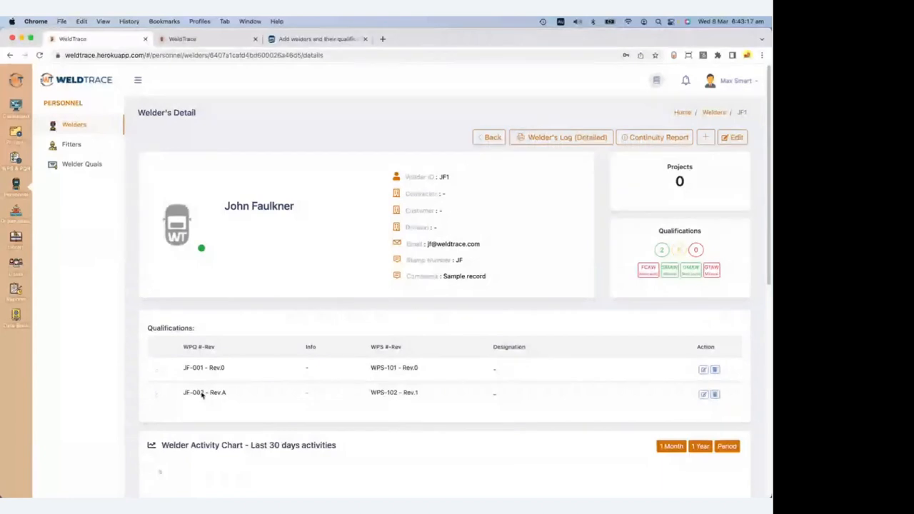
pyautogui.click(157, 374)
pyautogui.scroll(-3, 253, 370)
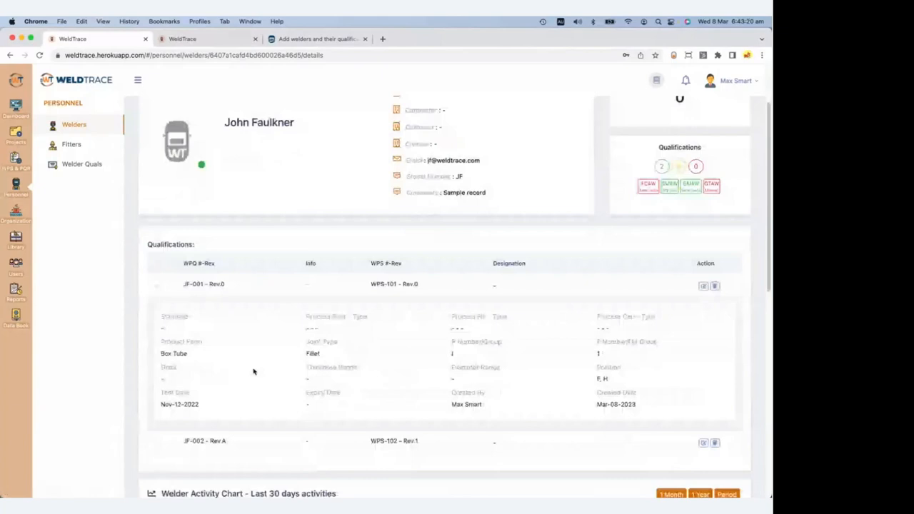
pyautogui.scroll(-1, 615, 267)
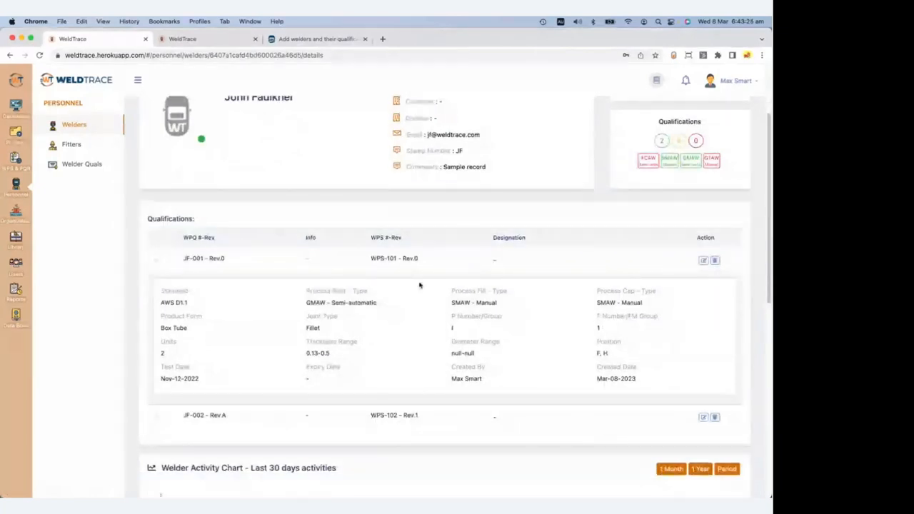
pyautogui.scroll(3, 420, 286)
pyautogui.click(490, 136)
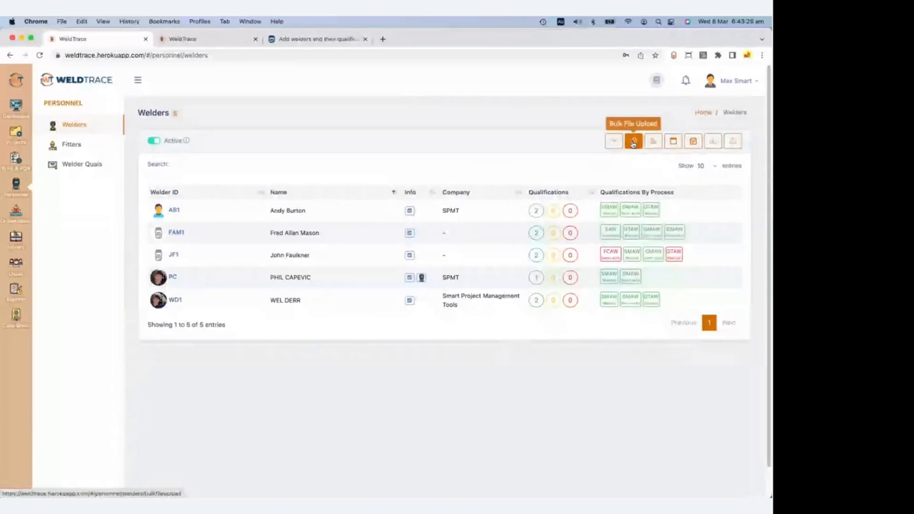
# Start a bulk WPQ upload, review the naming rule, and pick A123_A1.pdf through SPMT-ENG-P-DRG00003_0.pdf.
pyautogui.click(633, 142)
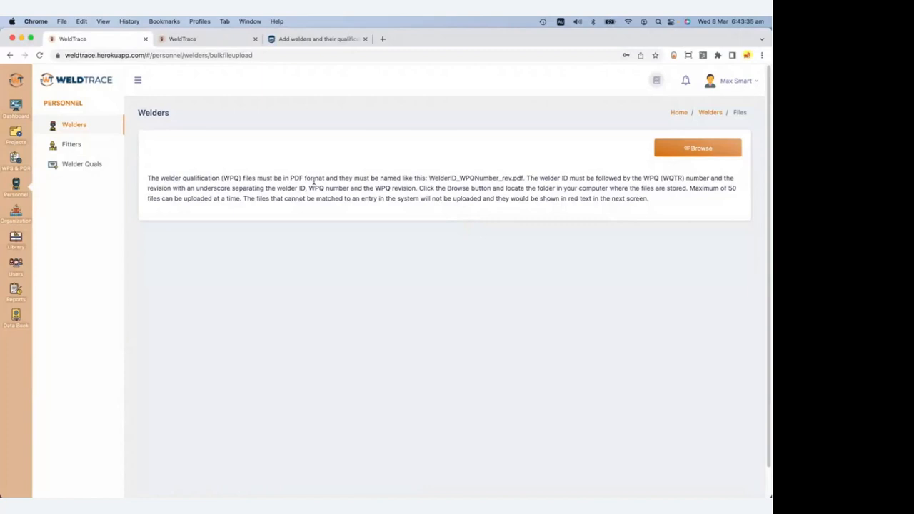
pyautogui.moveTo(429, 179); pyautogui.dragTo(517, 178)
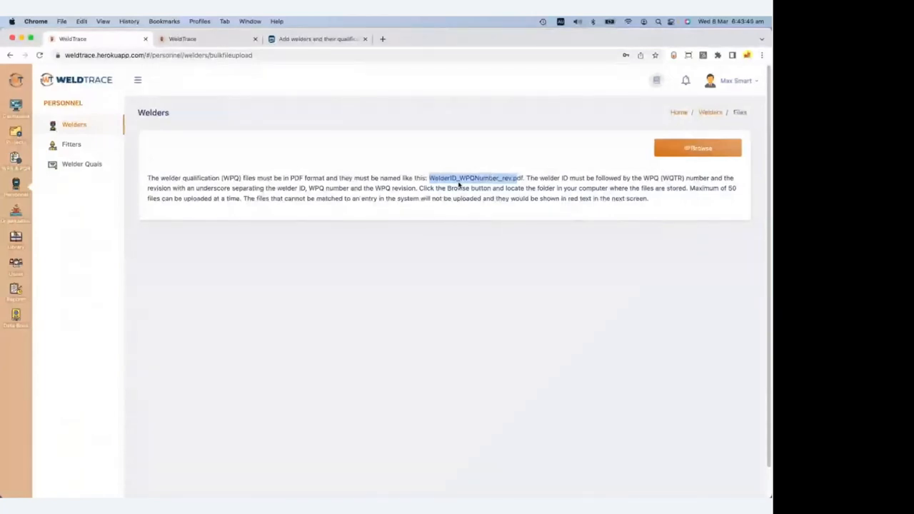
pyautogui.click(499, 180)
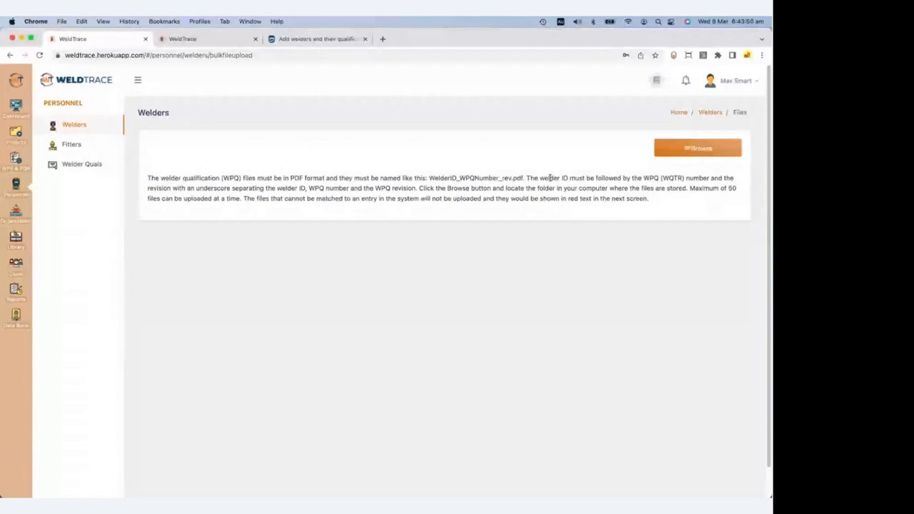
pyautogui.click(698, 148)
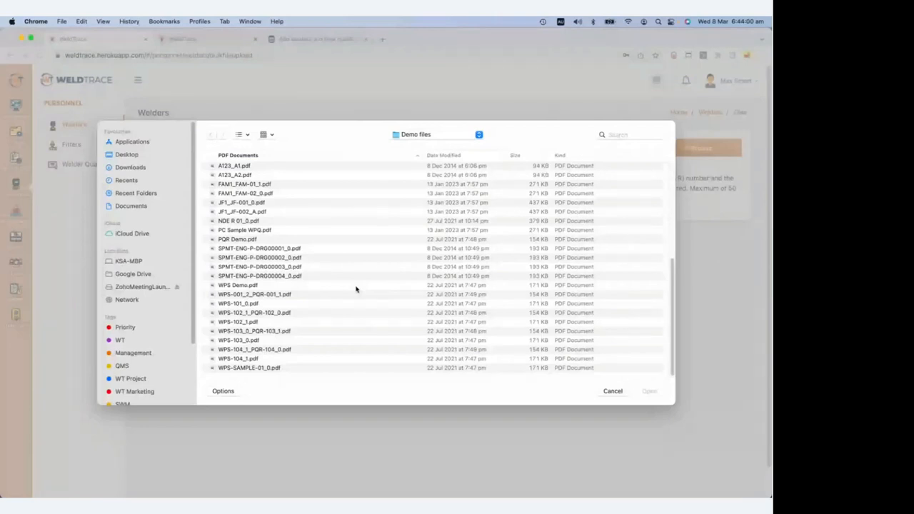
pyautogui.keyDown('shift'); pyautogui.click(371, 267); pyautogui.keyUp('shift')
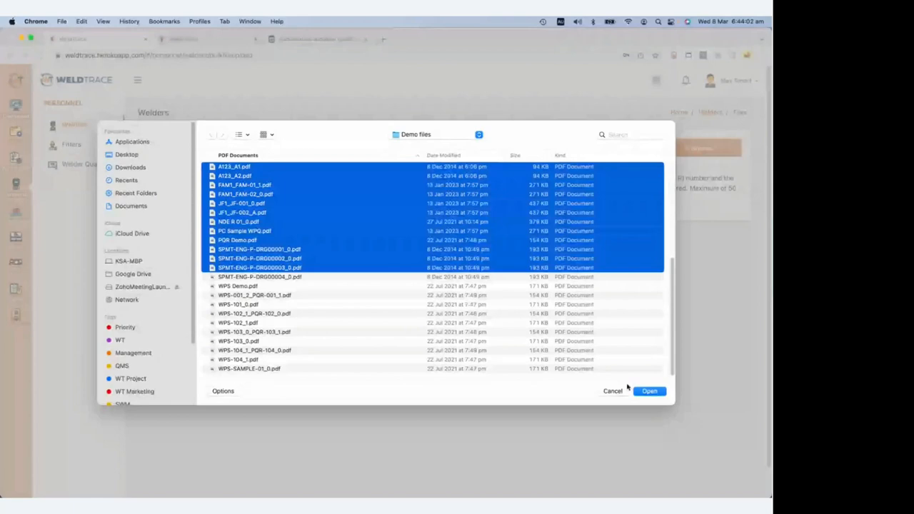
pyautogui.click(649, 391)
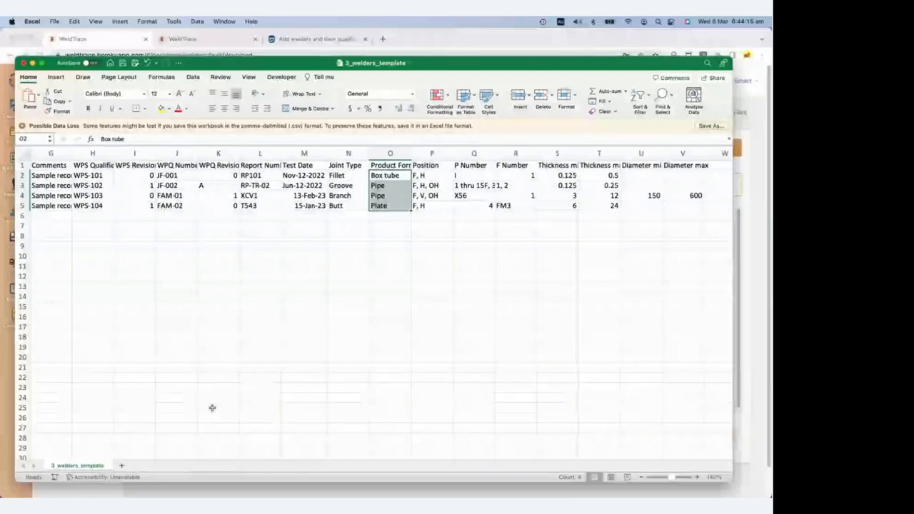
pyautogui.hscroll(-6, 86, 455)
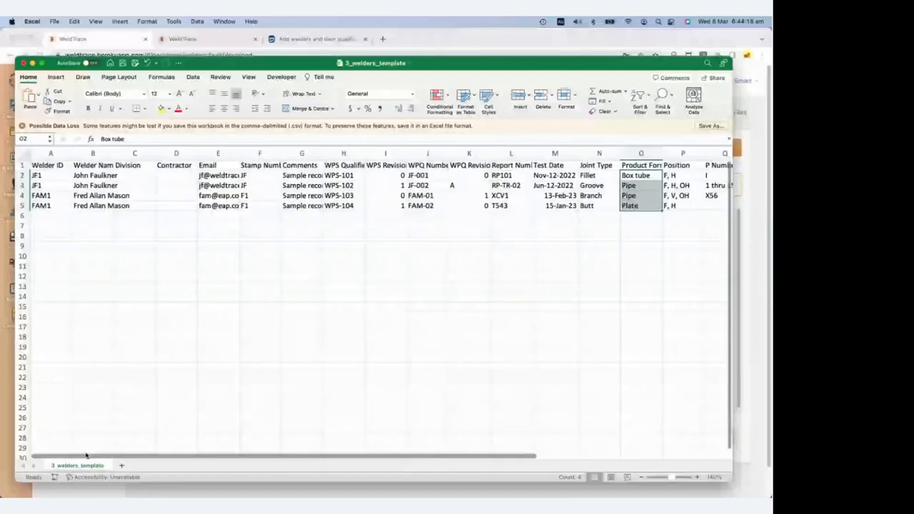
pyautogui.click(43, 175)
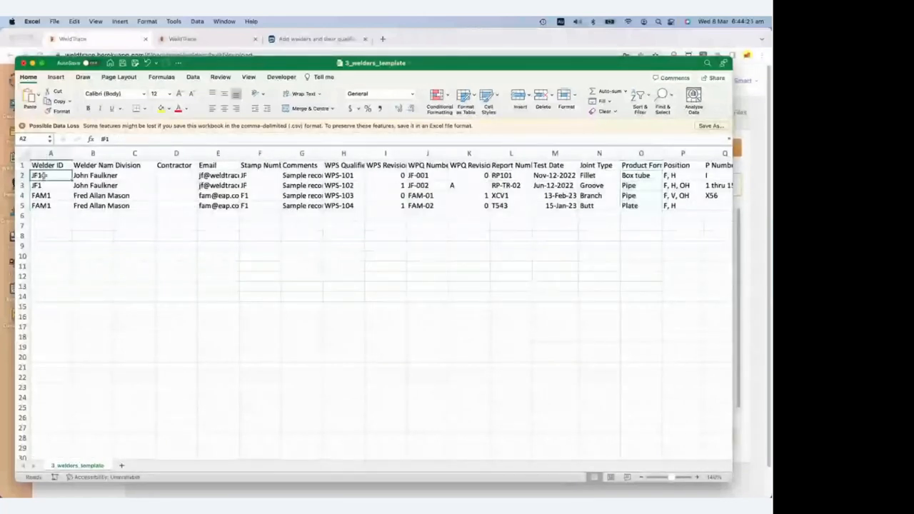
pyautogui.click(39, 185)
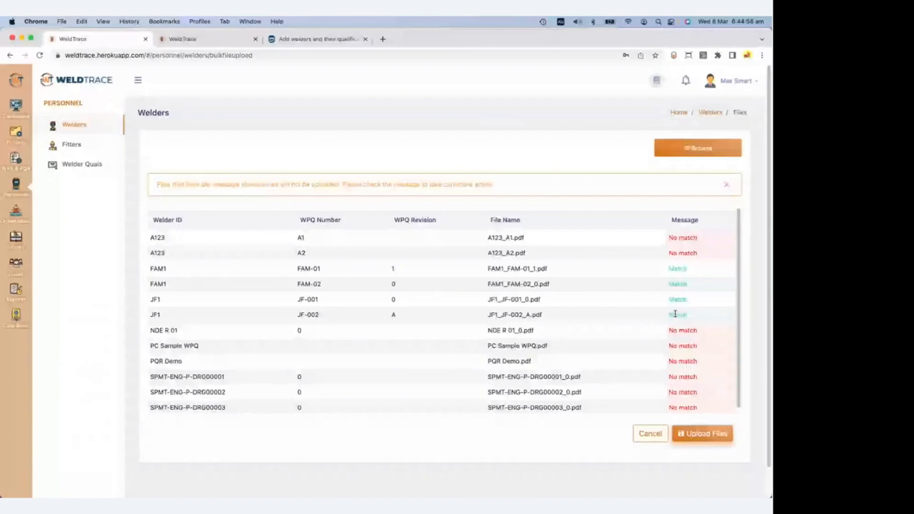
# Review the Match / No match results and upload the 4 matching WPQ PDFs.
pyautogui.scroll(-1, 675, 314)
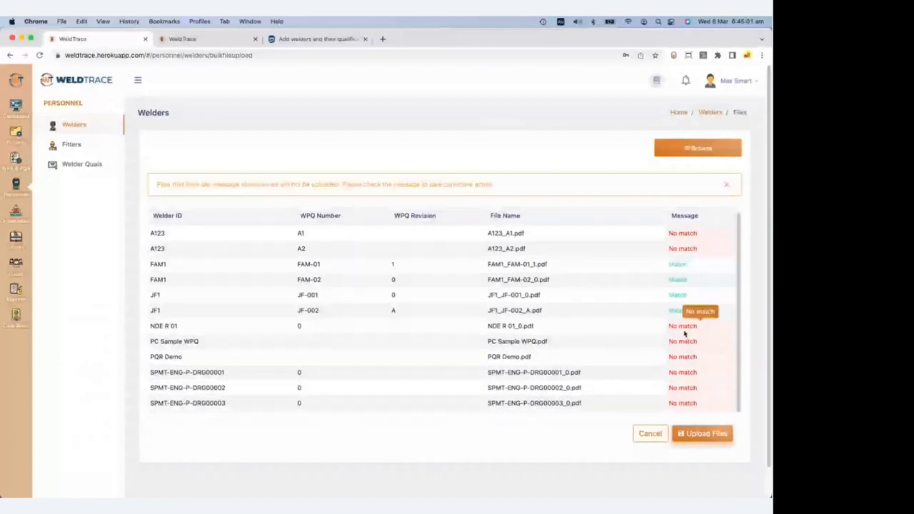
pyautogui.click(703, 434)
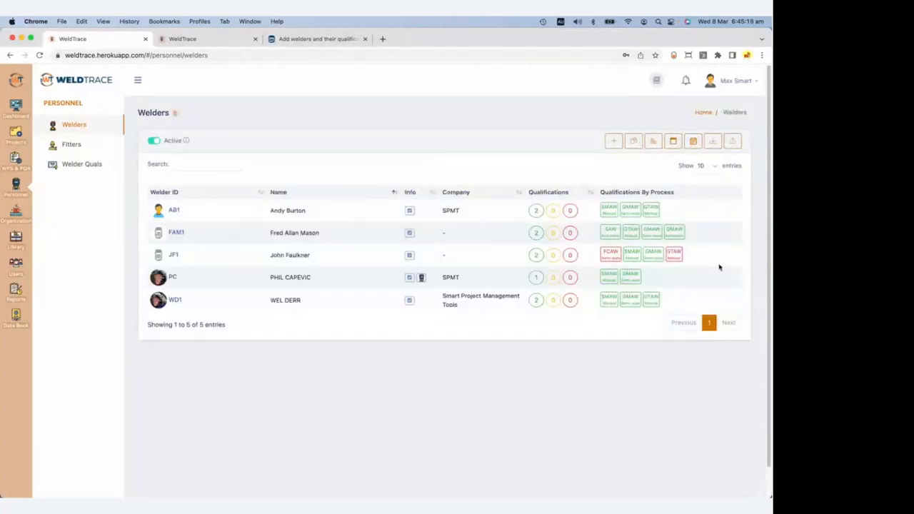
pyautogui.moveTo(555, 256)
pyautogui.moveTo(539, 242)
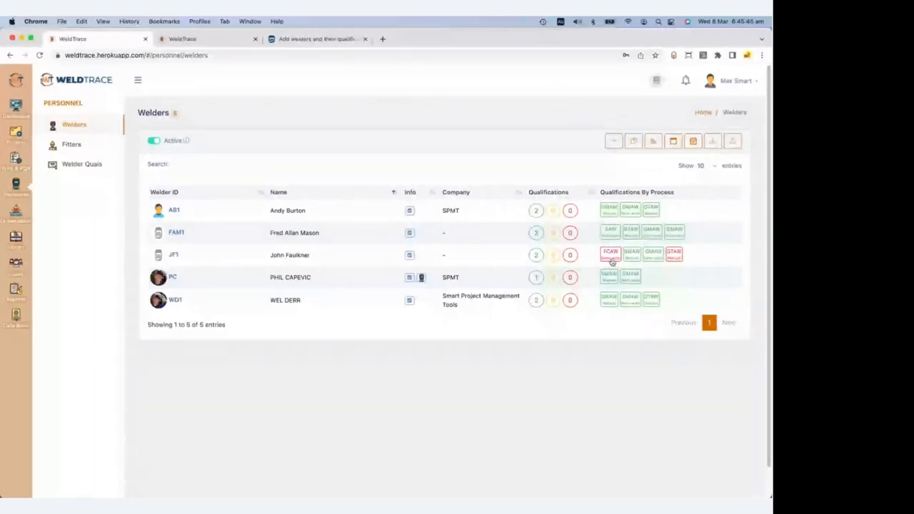
# Open welder JF1's details, view the WPS (ALL) list, and bring the welders spreadsheet forward.
pyautogui.click(177, 257)
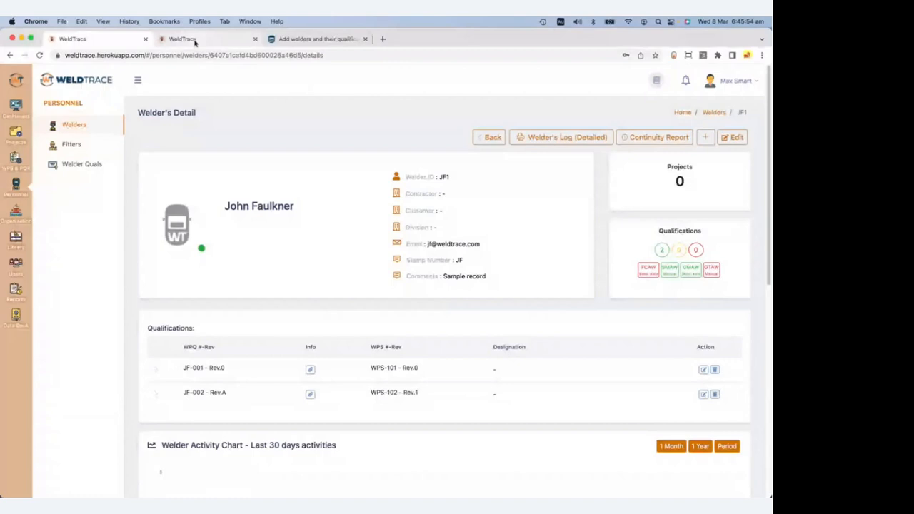
pyautogui.click(187, 39)
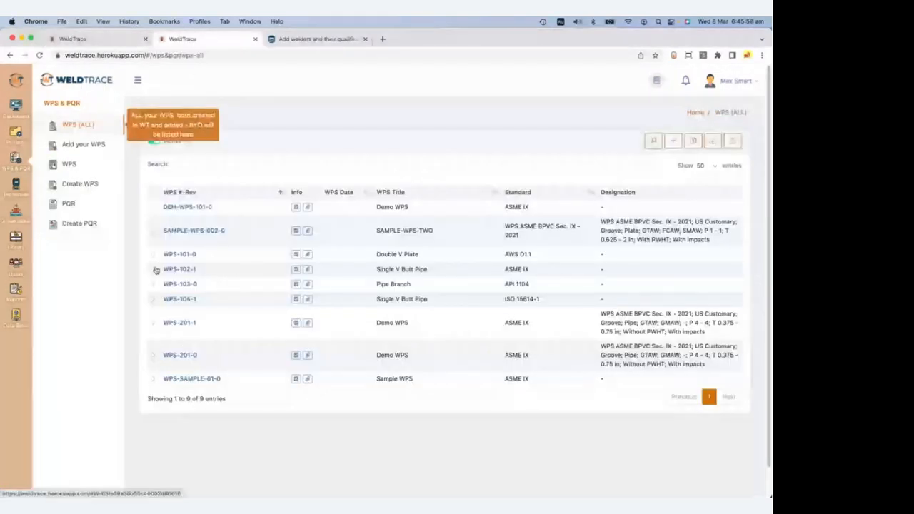
pyautogui.hotkey('ctrl', 'Up')
pyautogui.click(317, 181)
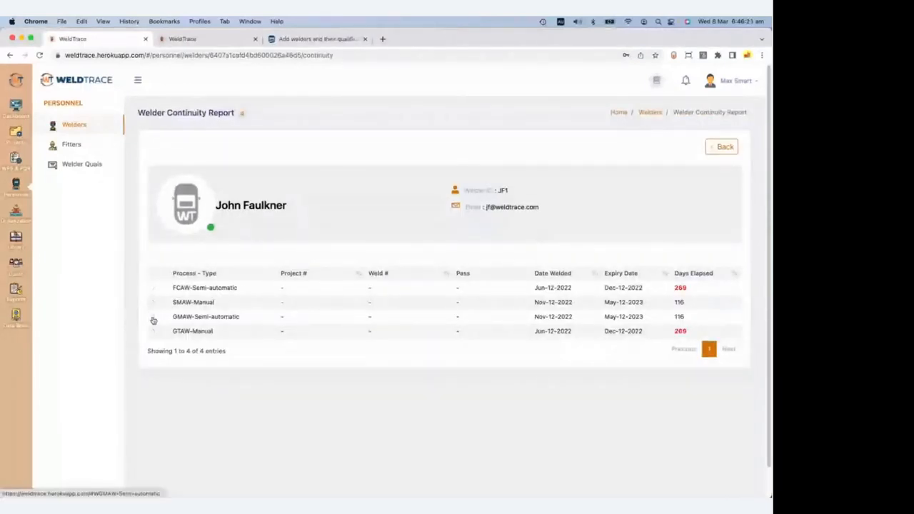
# Expand JF1's GMAW-Semi-automatic row and select row 3's WPS-to-test-date cells in Excel.
pyautogui.click(152, 320)
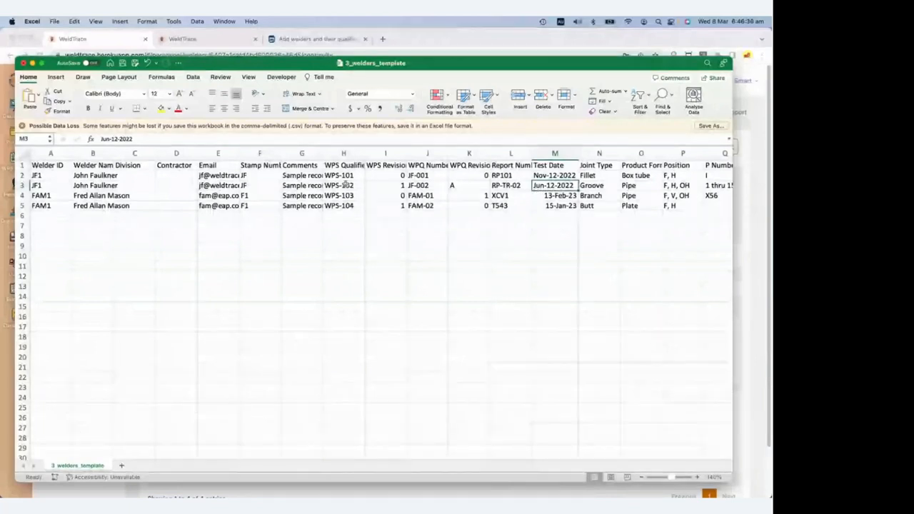
pyautogui.moveTo(336, 186); pyautogui.dragTo(572, 184)
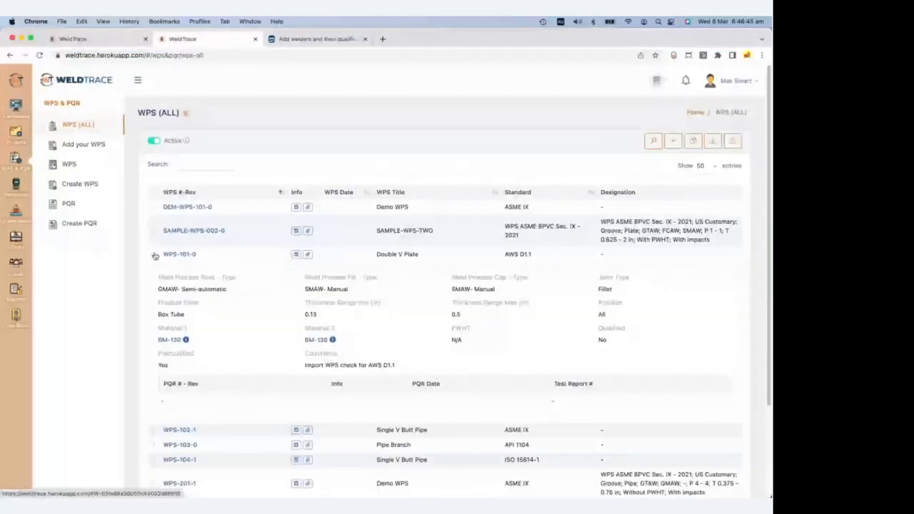
# Collapse WPS-101-0, expand WPS-102-1 to highlight its SMAW- Manual cap process, and return to JF1's report.
pyautogui.click(155, 256)
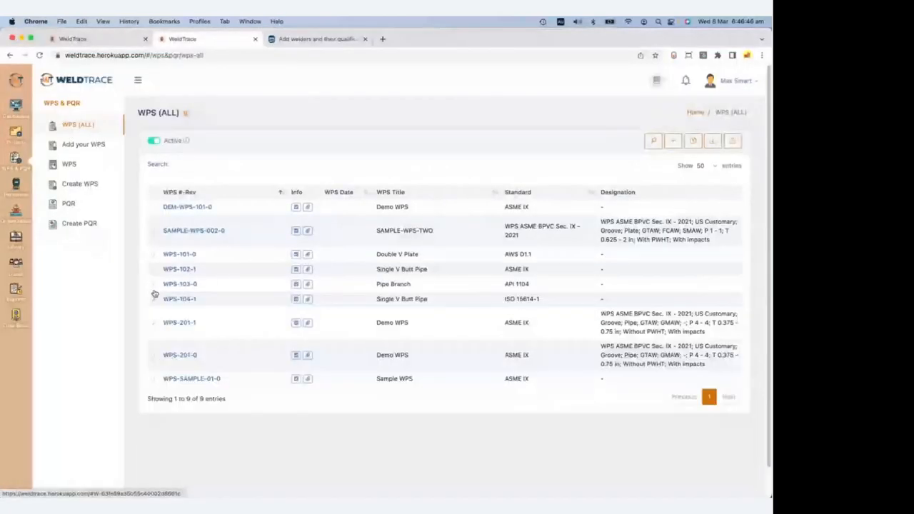
pyautogui.click(154, 269)
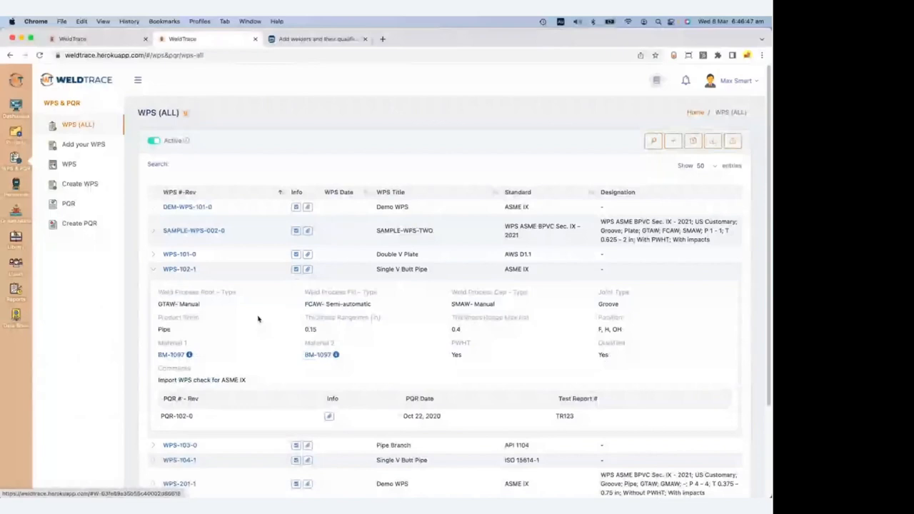
pyautogui.moveTo(451, 303); pyautogui.dragTo(504, 305)
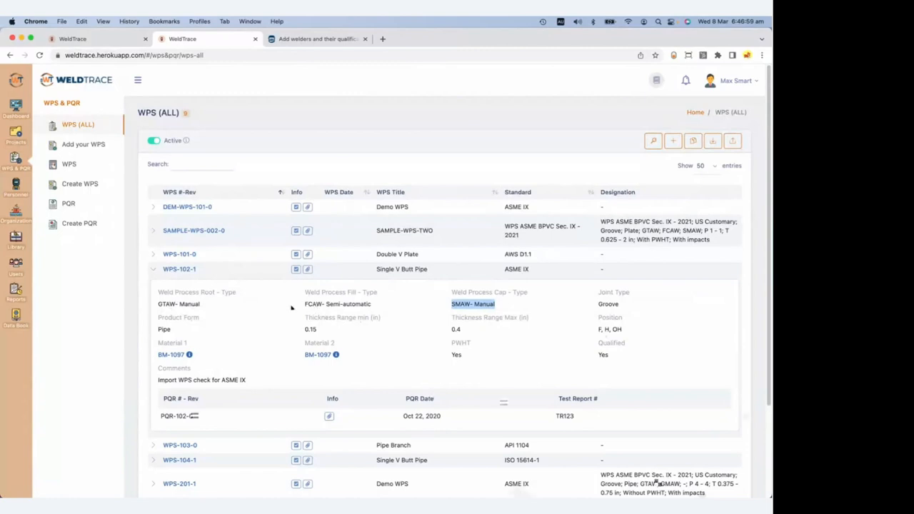
pyautogui.click(108, 42)
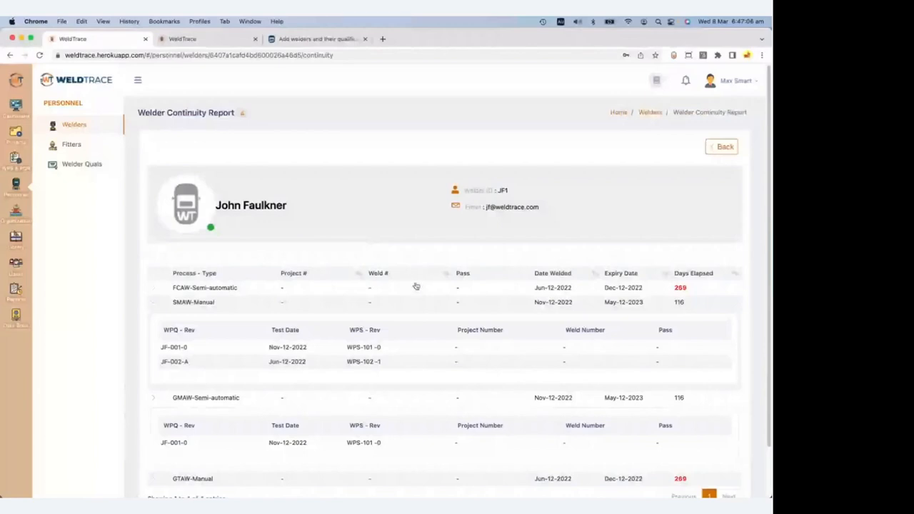
# Expand JF1's GTAW-Manual row to see its supporting WPQ, then return to the Welders list.
pyautogui.scroll(-2, 193, 393)
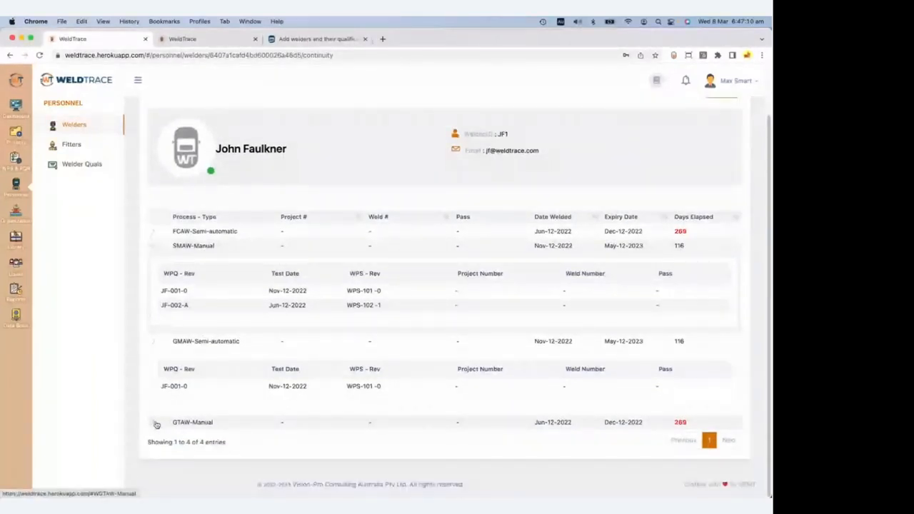
pyautogui.click(156, 424)
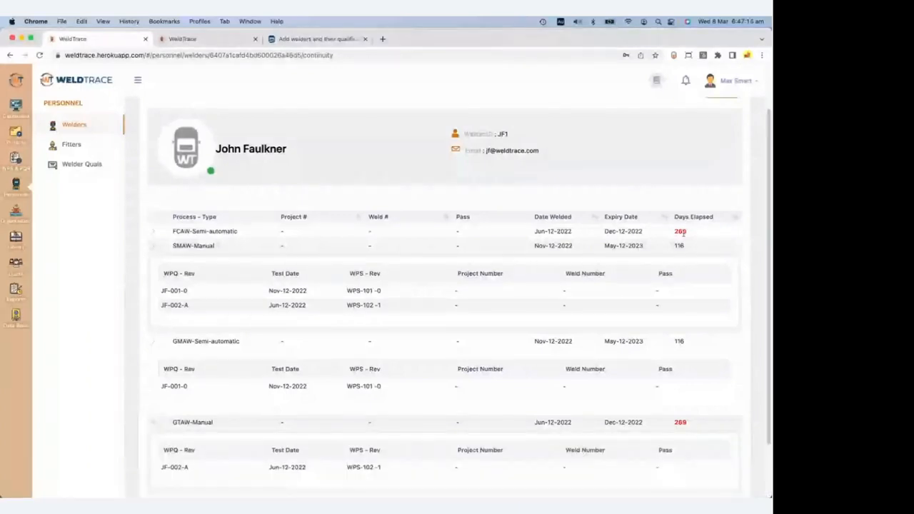
pyautogui.scroll(-1, 667, 421)
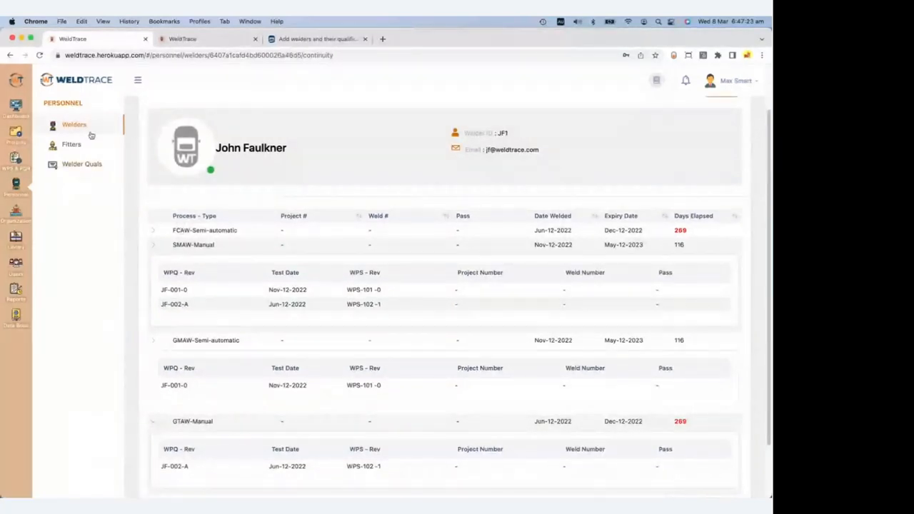
pyautogui.click(159, 141)
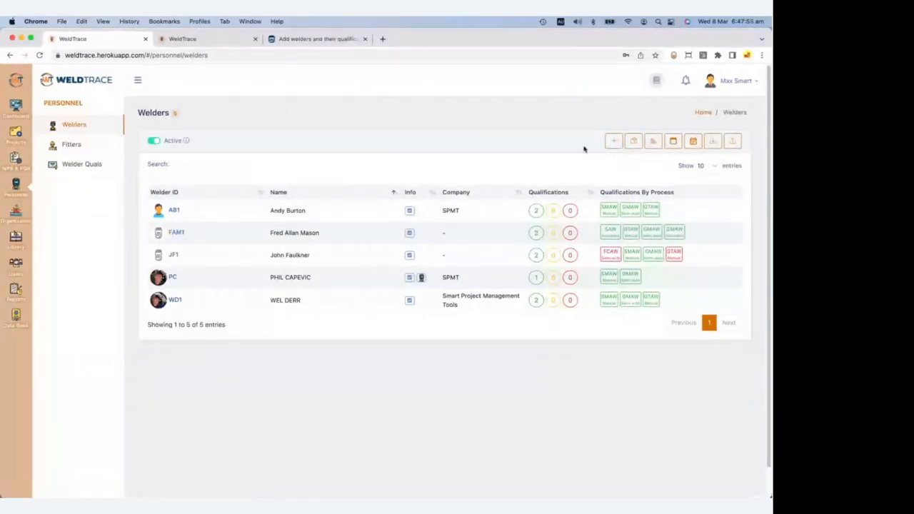
pyautogui.click(177, 234)
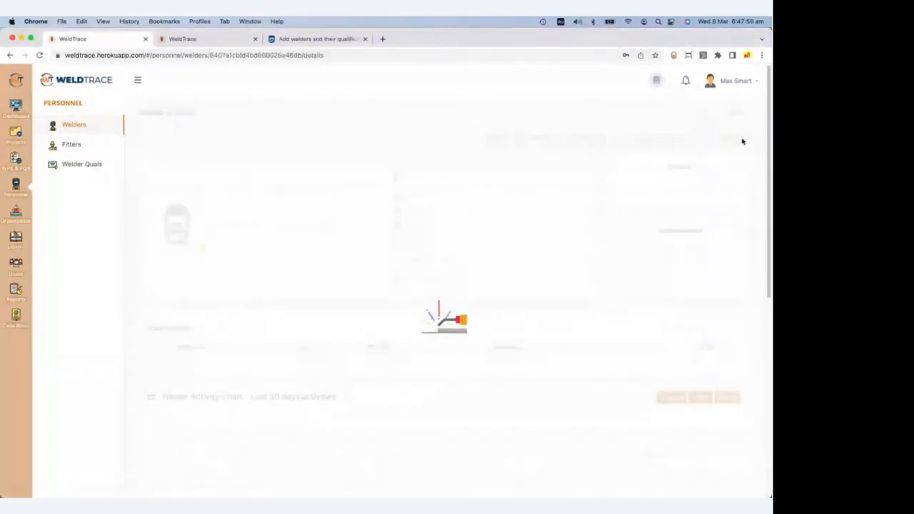
pyautogui.click(736, 138)
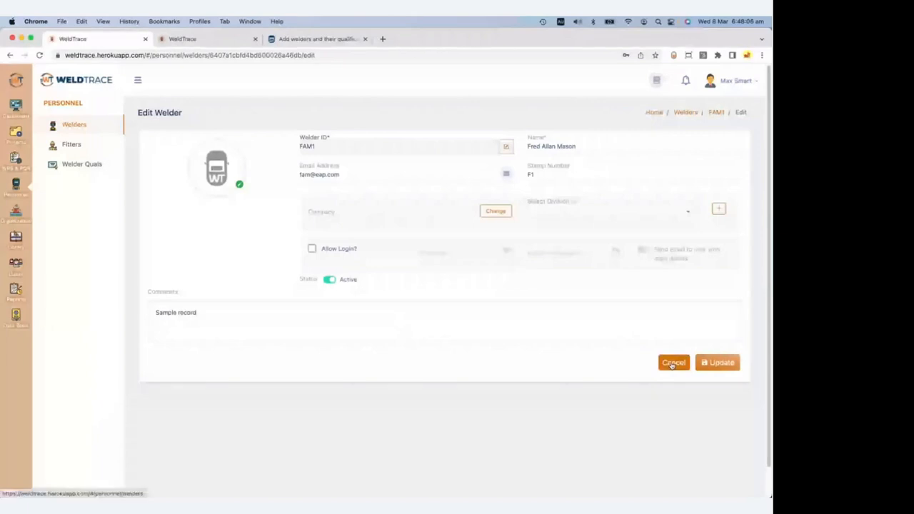
pyautogui.click(673, 363)
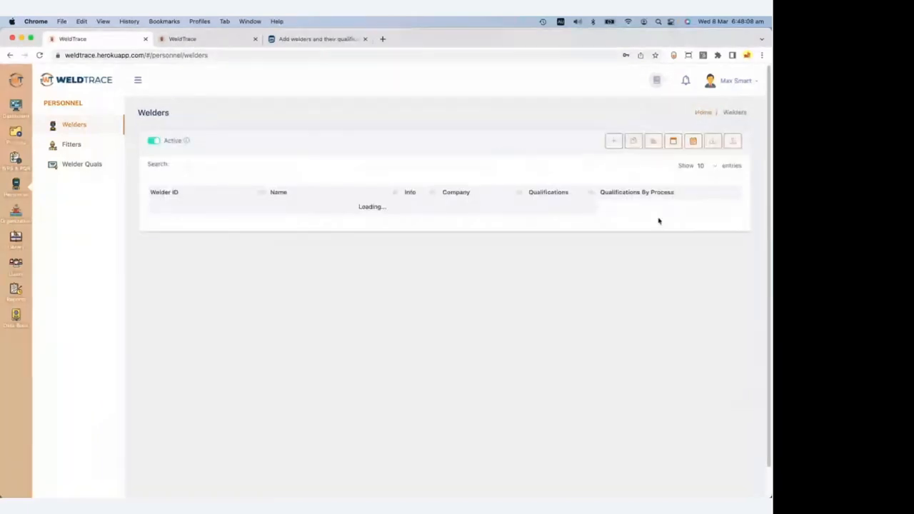
# Fill JF1's FCAW and GTAW continuity rows with project P-101, weld W1, Feb-15-2023, and save.
pyautogui.click(672, 141)
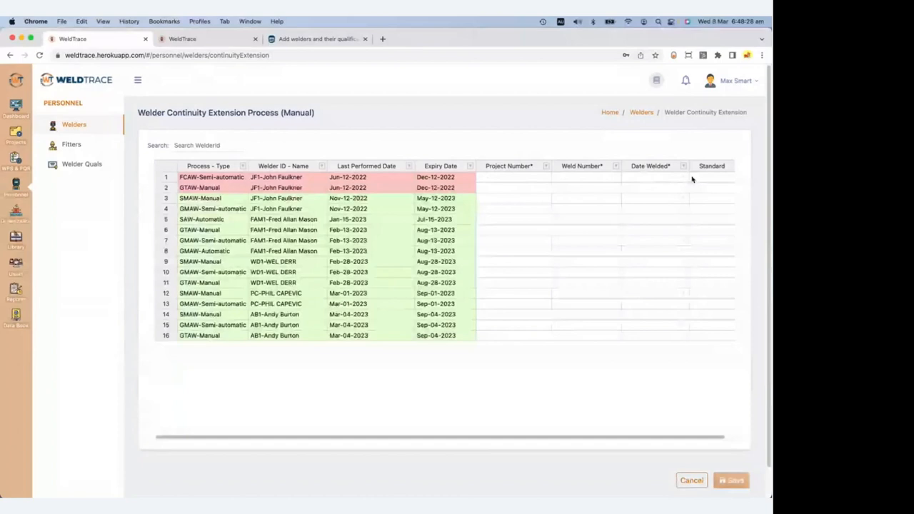
pyautogui.click(523, 180)
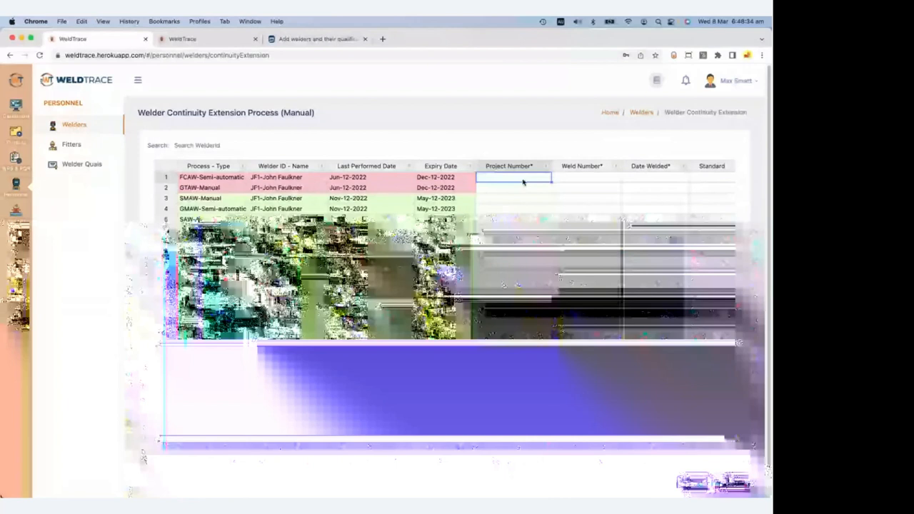
pyautogui.write('P-101')
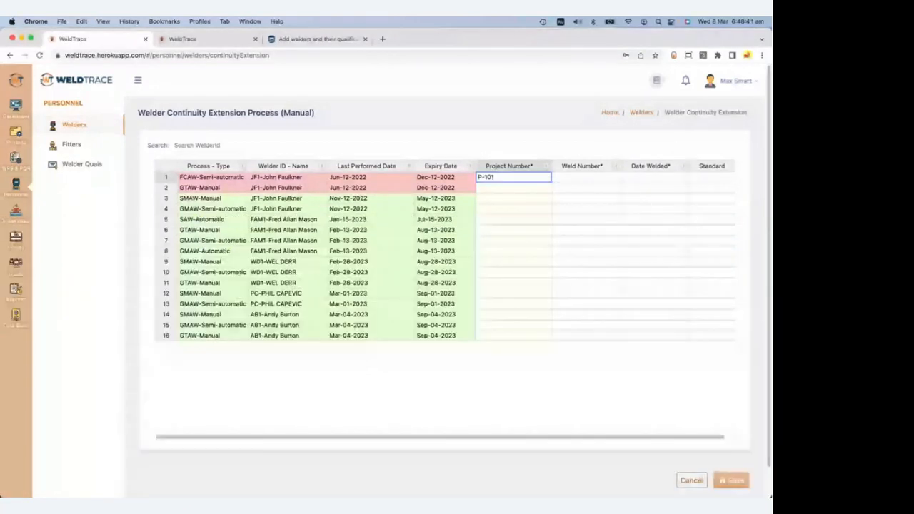
pyautogui.click(576, 177)
pyautogui.write('W1')
pyautogui.press('Tab')
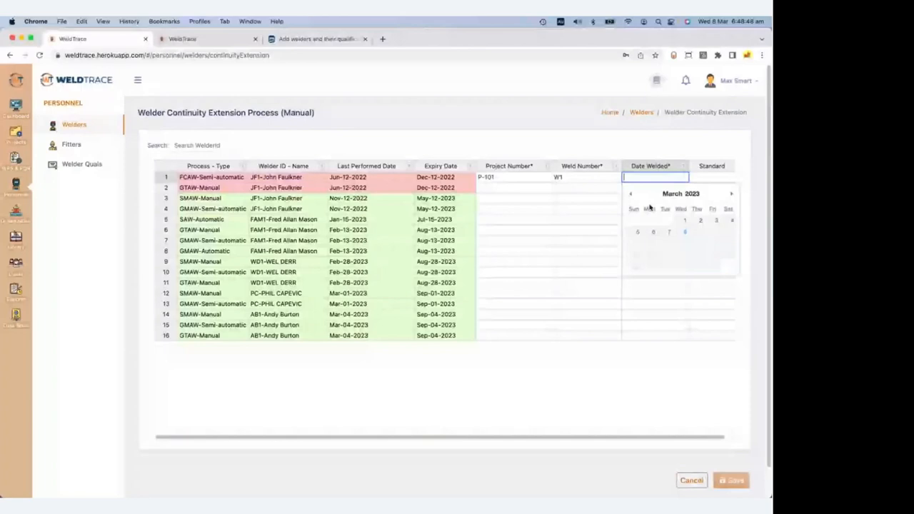
pyautogui.click(527, 189)
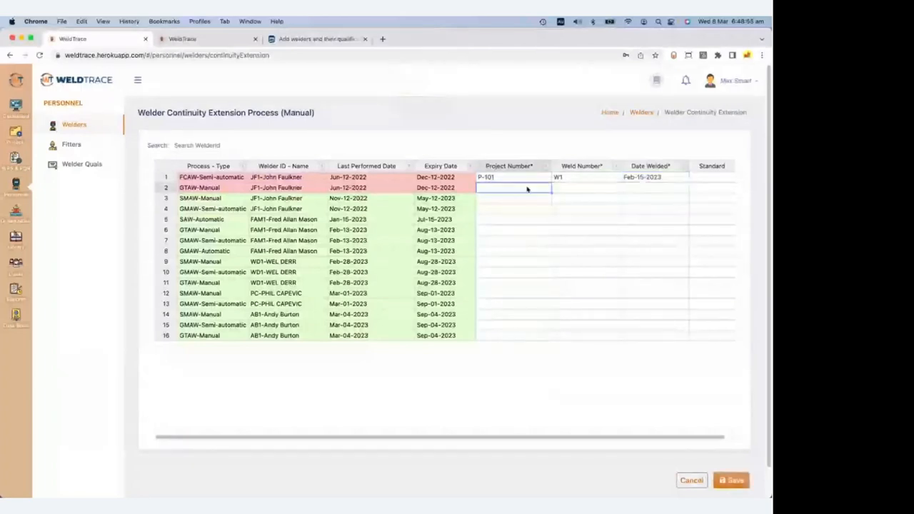
pyautogui.write('P-101\tW1\tFeb-15-2023')
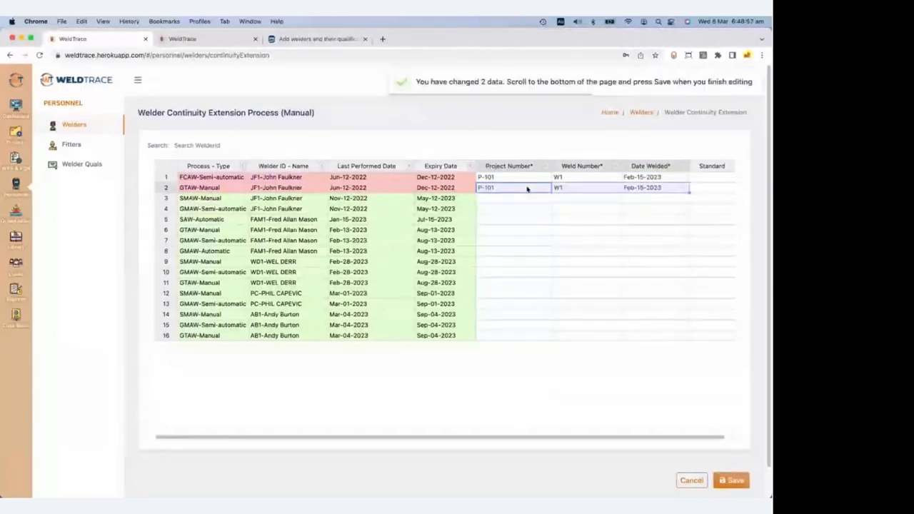
pyautogui.click(732, 480)
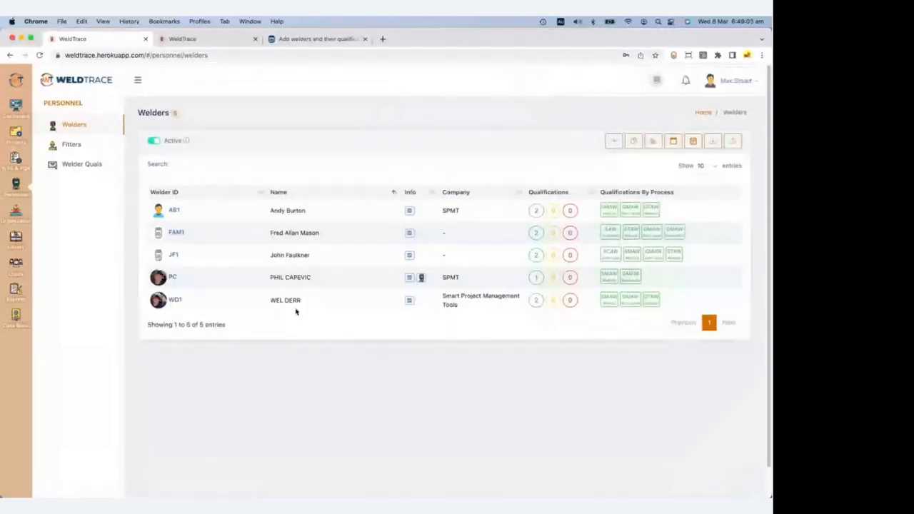
pyautogui.click(172, 253)
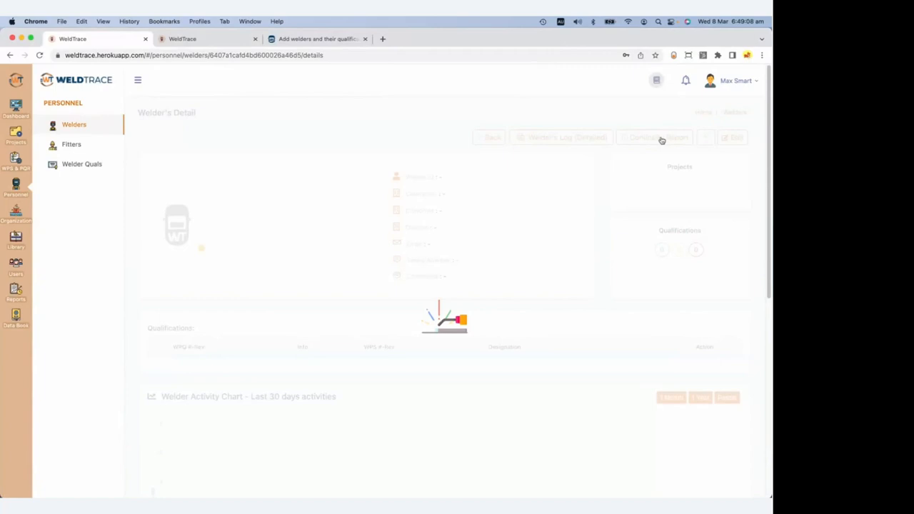
pyautogui.click(662, 141)
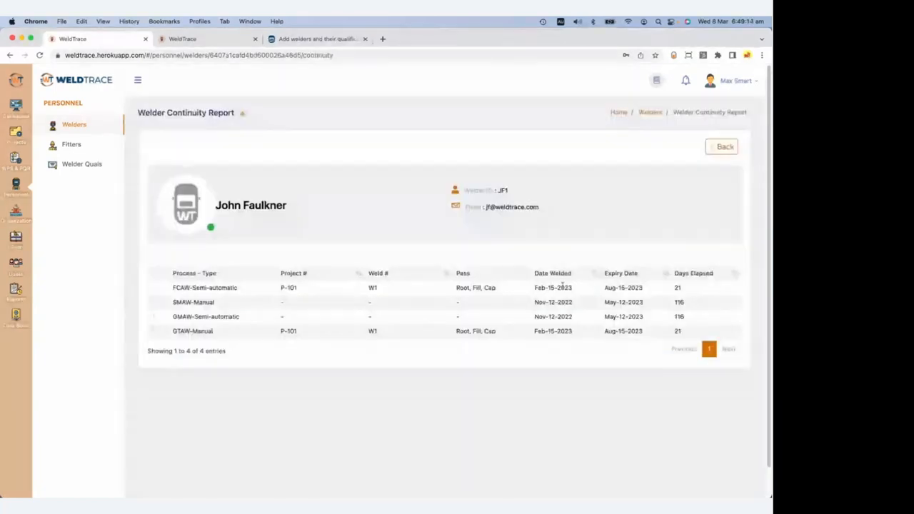
pyautogui.click(76, 126)
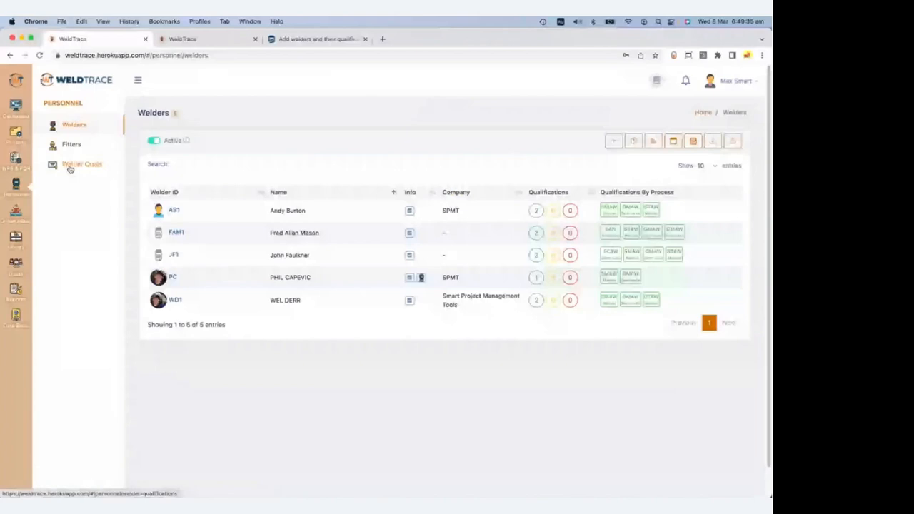
# Go to Welder Quals and start creating a new WPQ.
pyautogui.click(81, 167)
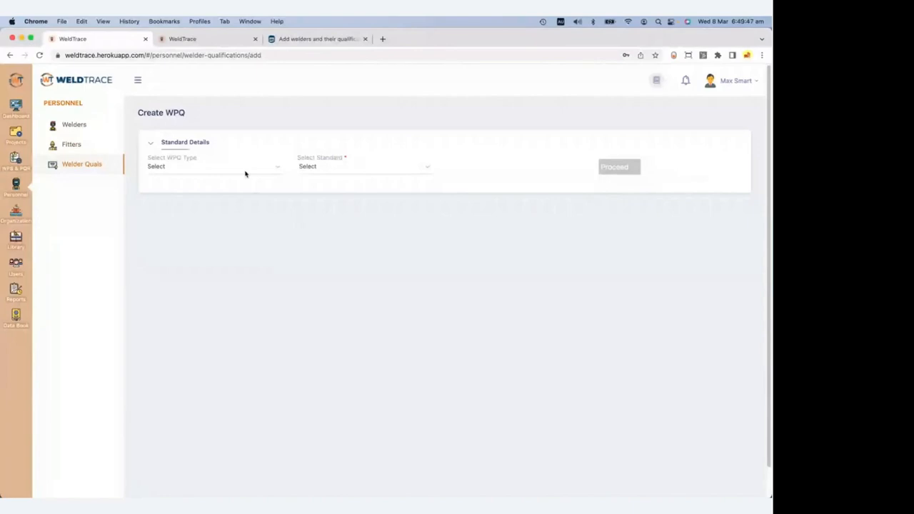
pyautogui.click(245, 171)
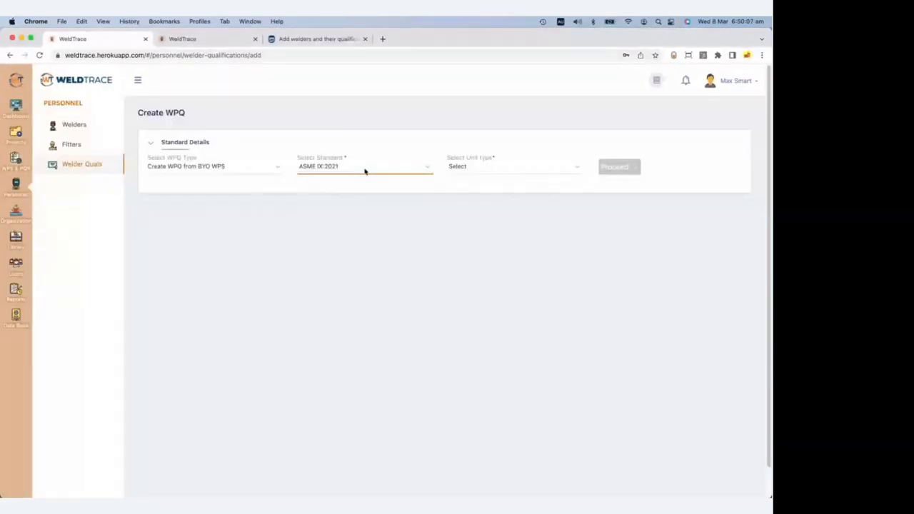
# Confirm ASME IX:2021 as the standard and choose US Customary units.
pyautogui.click(365, 171)
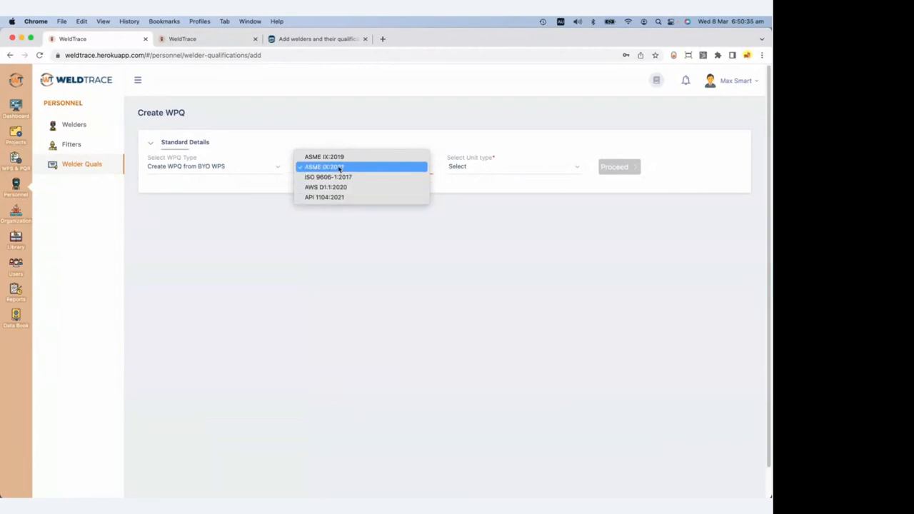
pyautogui.click(488, 169)
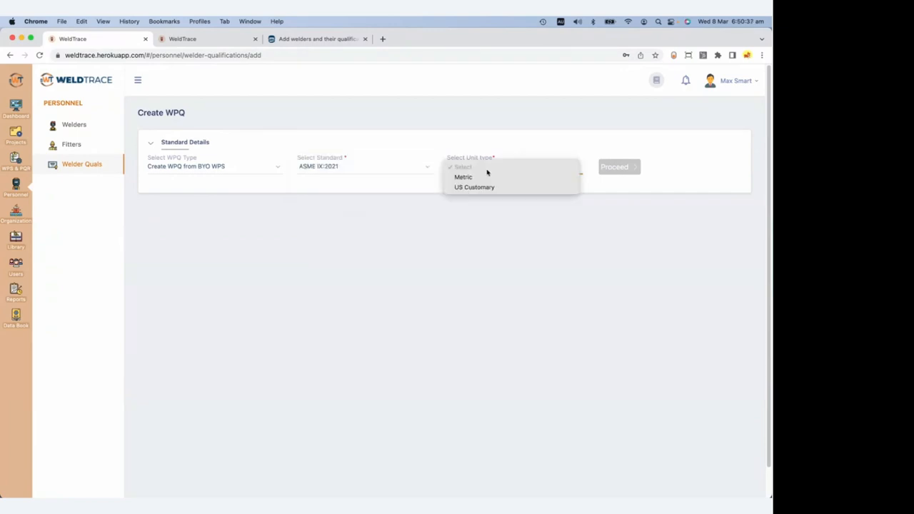
pyautogui.click(490, 186)
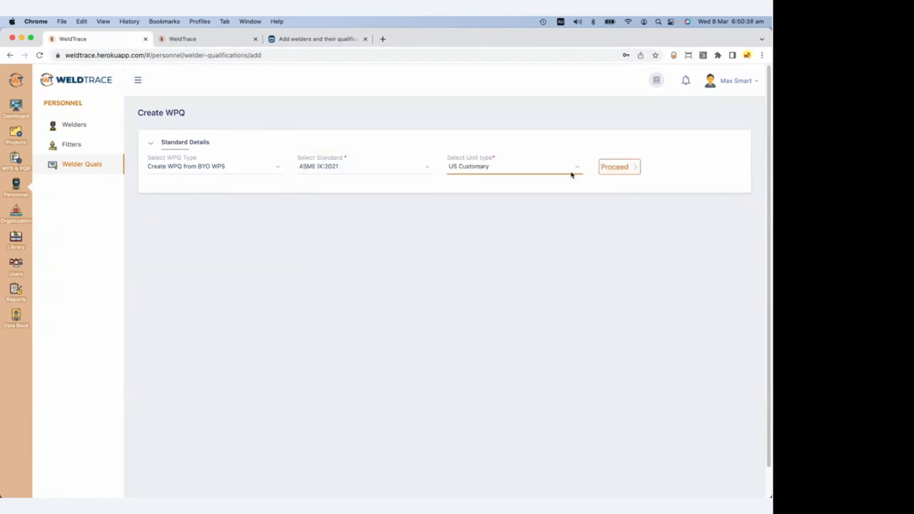
# Move on to the BYO WPS list and expand the WPS-102-1 entry.
pyautogui.click(619, 167)
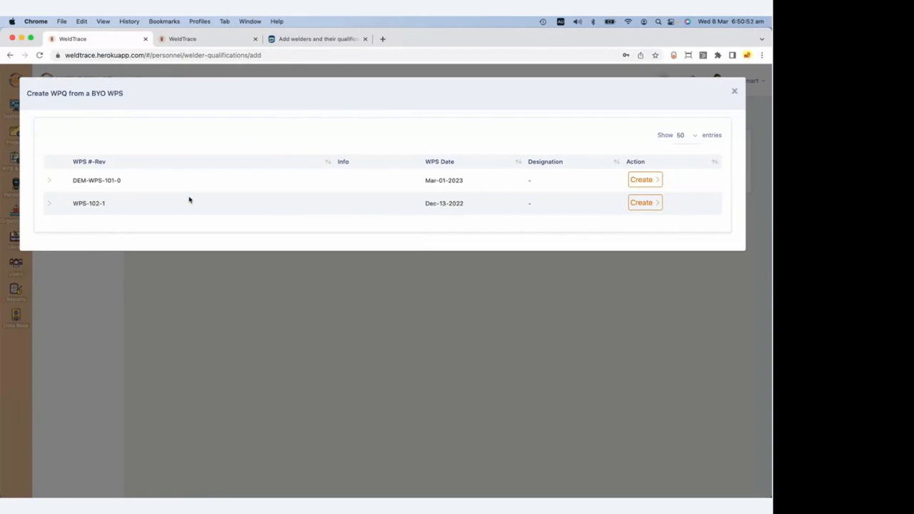
pyautogui.click(51, 204)
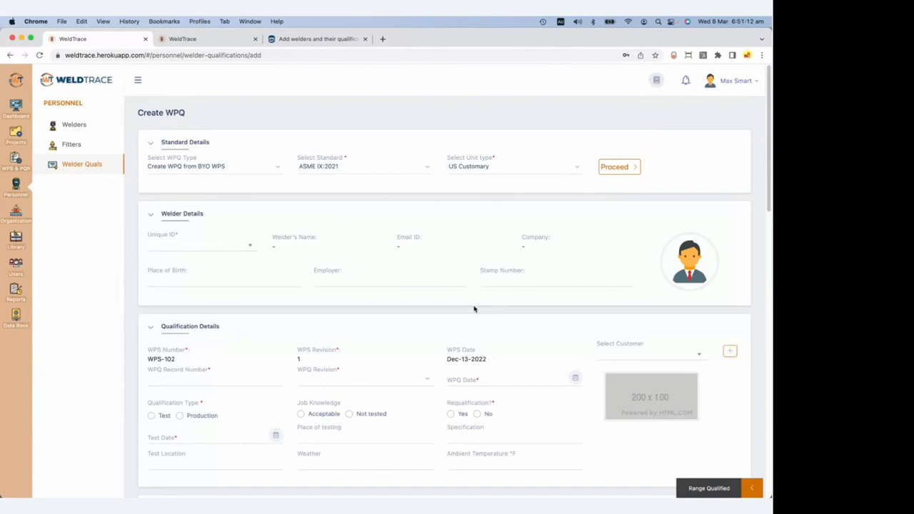
# Review the WPQ form prefilled from WPS-102 revision 1 and open the Unique ID welder list.
pyautogui.scroll(-5, 347, 373)
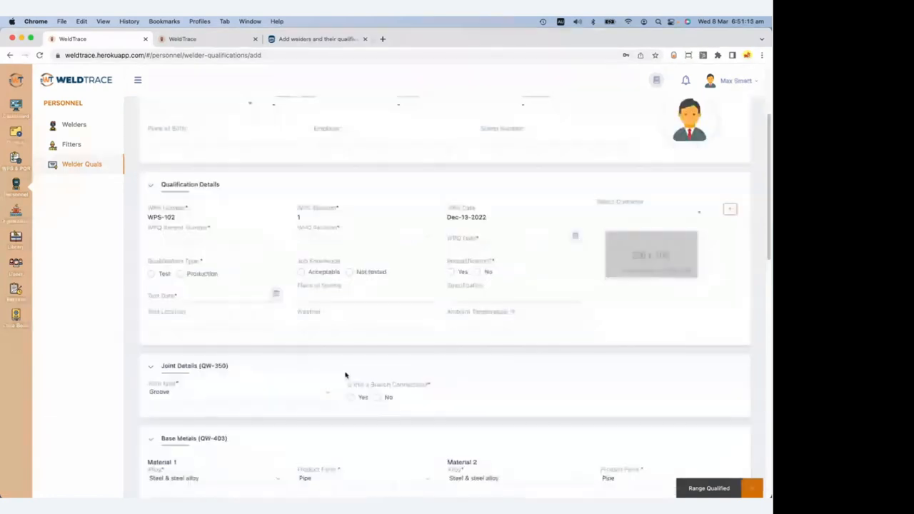
pyautogui.scroll(-15, 345, 375)
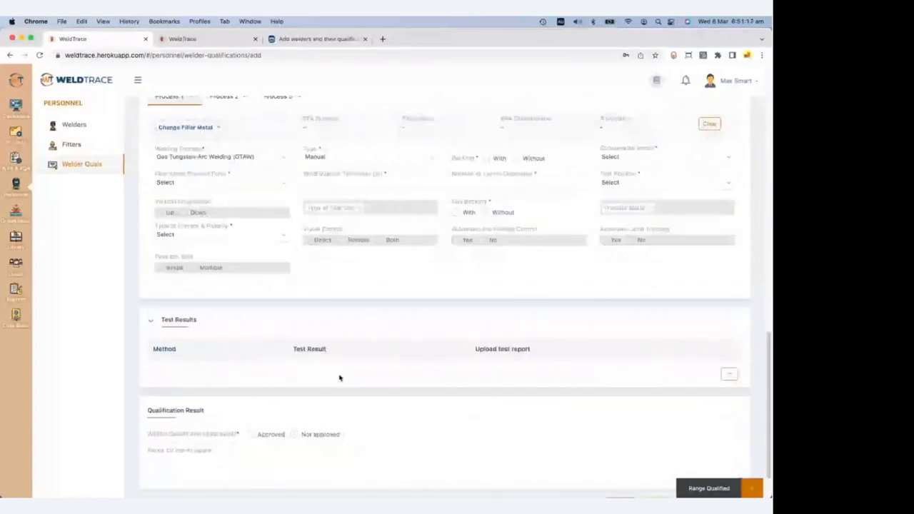
pyautogui.scroll(20, 335, 364)
pyautogui.click(206, 249)
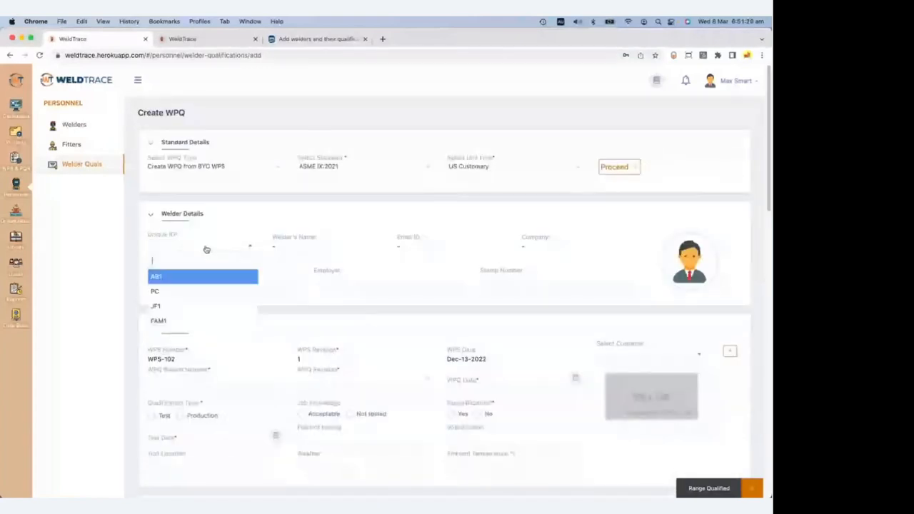
# Assign the welder and set record number PC-WPQ-02, revision 0, WPQ date Mar-02-2023.
pyautogui.click(179, 292)
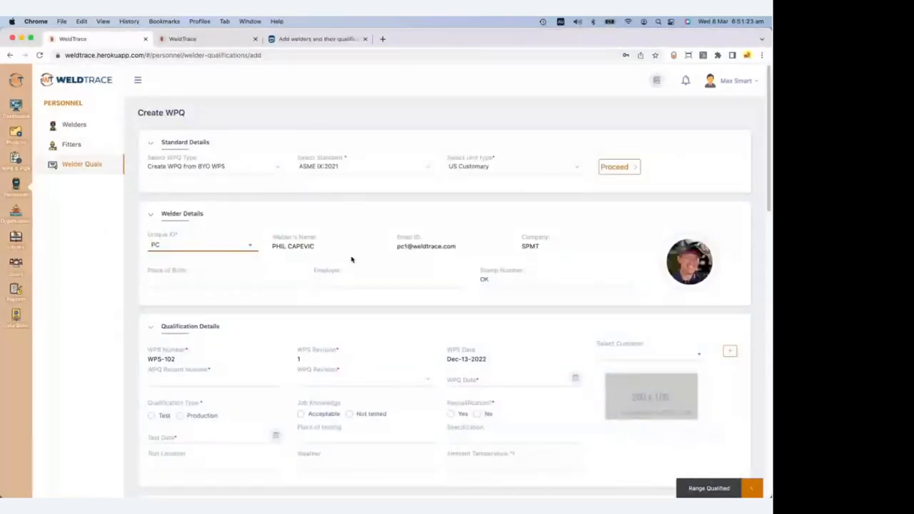
pyautogui.scroll(-1, 302, 342)
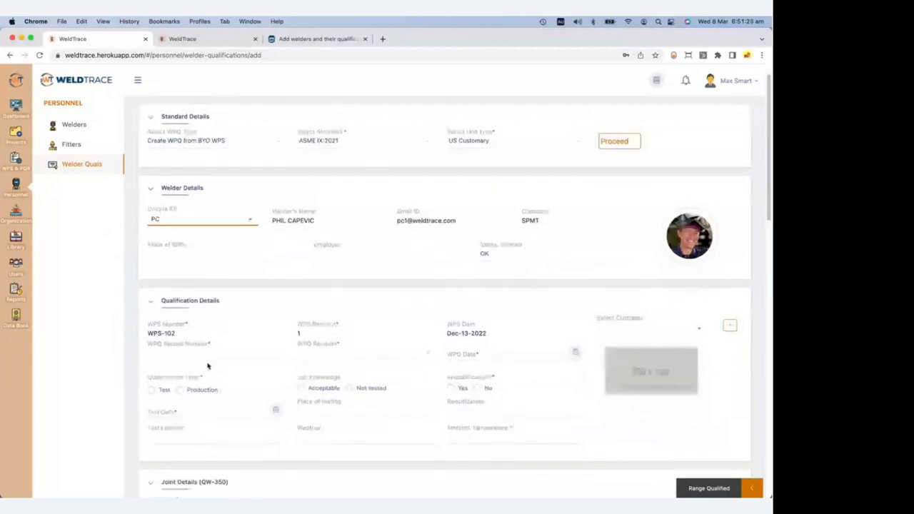
pyautogui.click(205, 355)
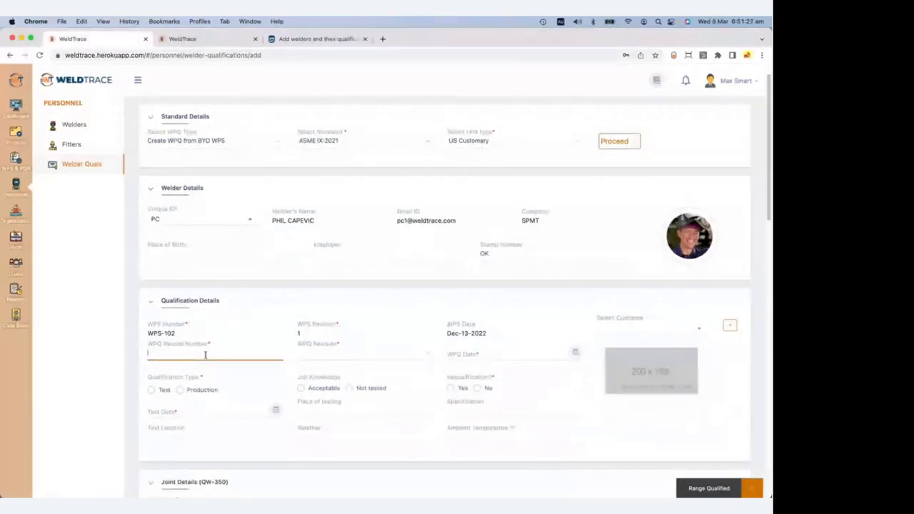
pyautogui.write('PC-WPQ')
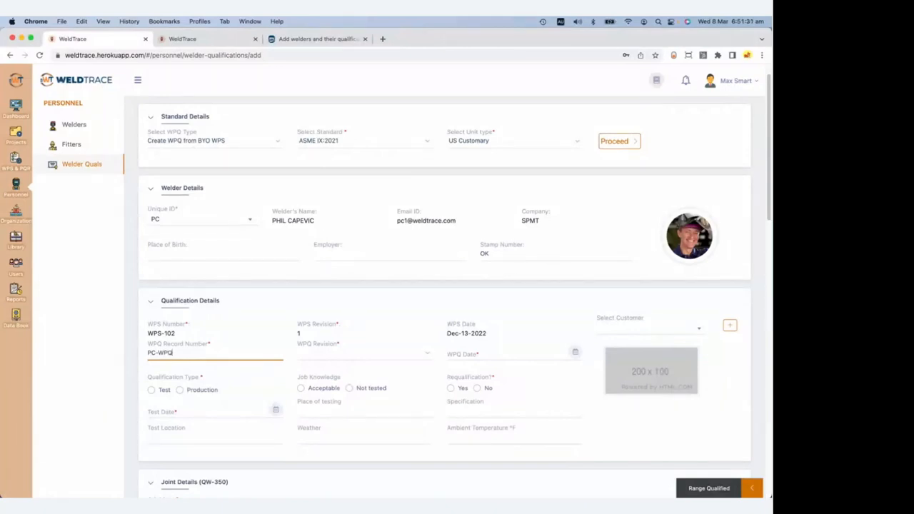
pyautogui.write('-02')
pyautogui.click(334, 353)
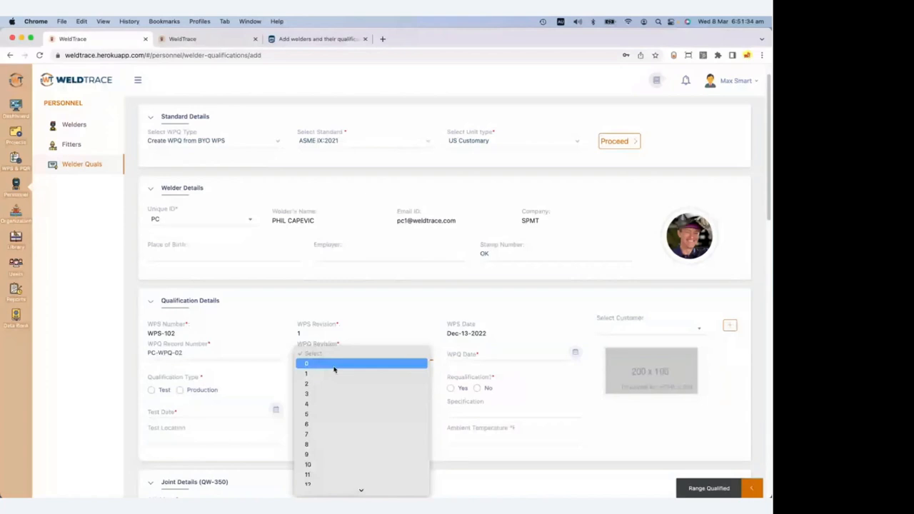
pyautogui.click(334, 366)
pyautogui.click(486, 352)
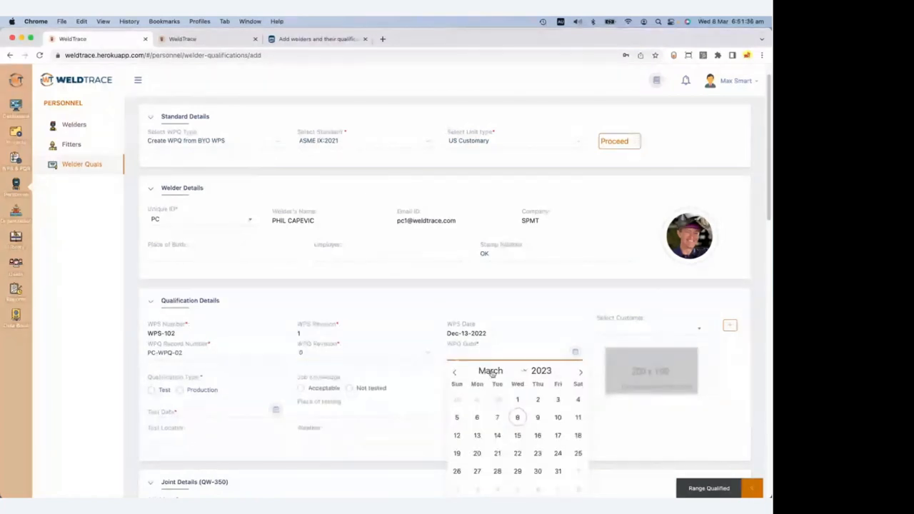
pyautogui.click(538, 400)
pyautogui.scroll(-2, 441, 373)
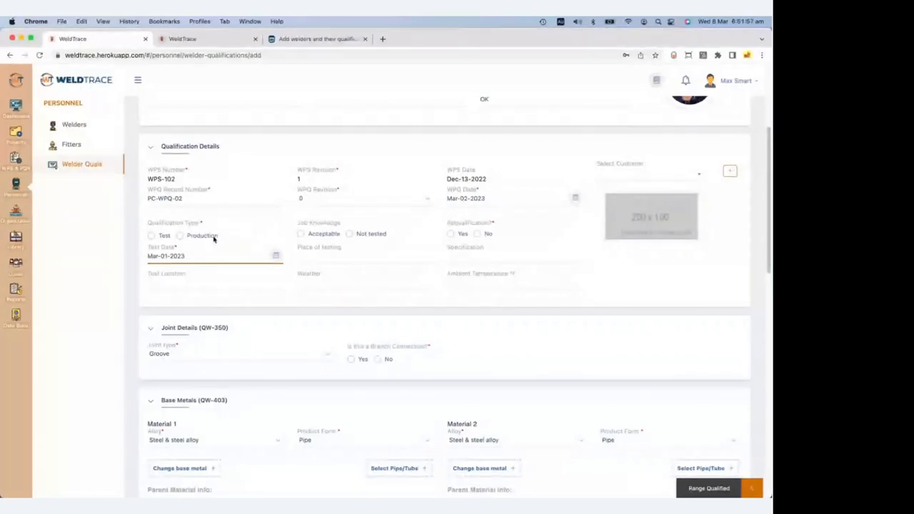
# Mark the qualification as a Test with no requalification.
pyautogui.click(152, 236)
pyautogui.click(477, 234)
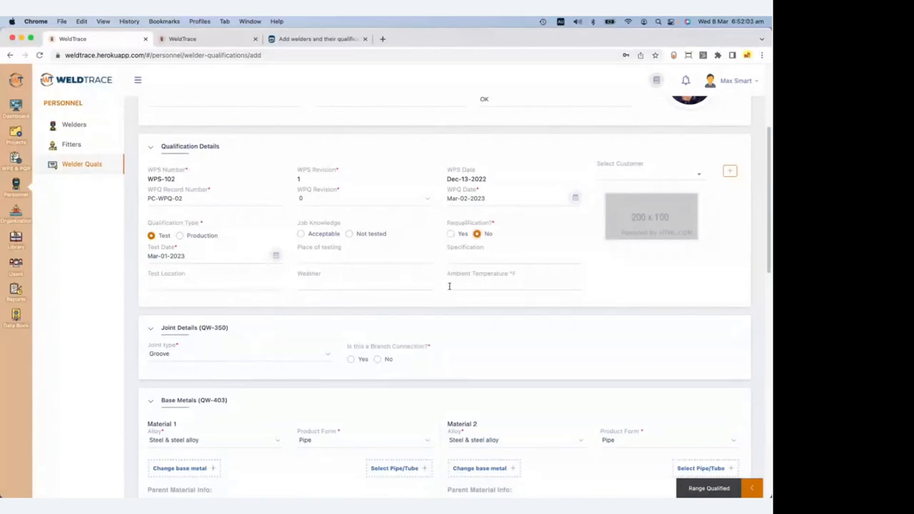
pyautogui.scroll(-1, 369, 349)
pyautogui.scroll(-1, 370, 348)
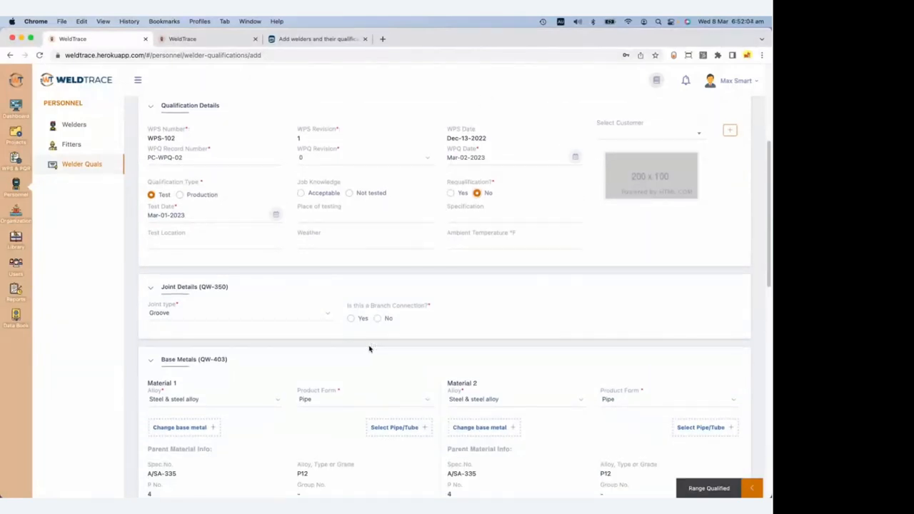
pyautogui.scroll(-2, 369, 348)
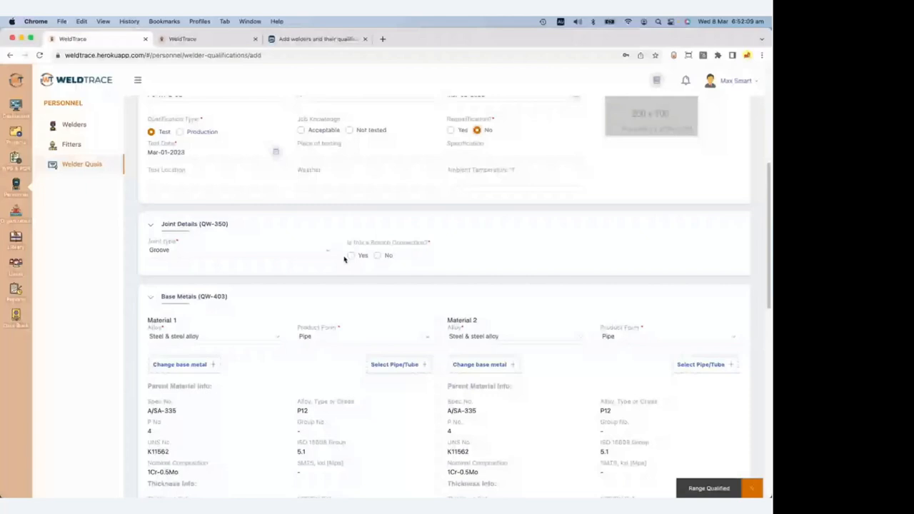
# Choose A/SA-335 P12 Sch 160 pipe dimensions for both base metals.
pyautogui.scroll(-3, 357, 257)
pyautogui.click(395, 250)
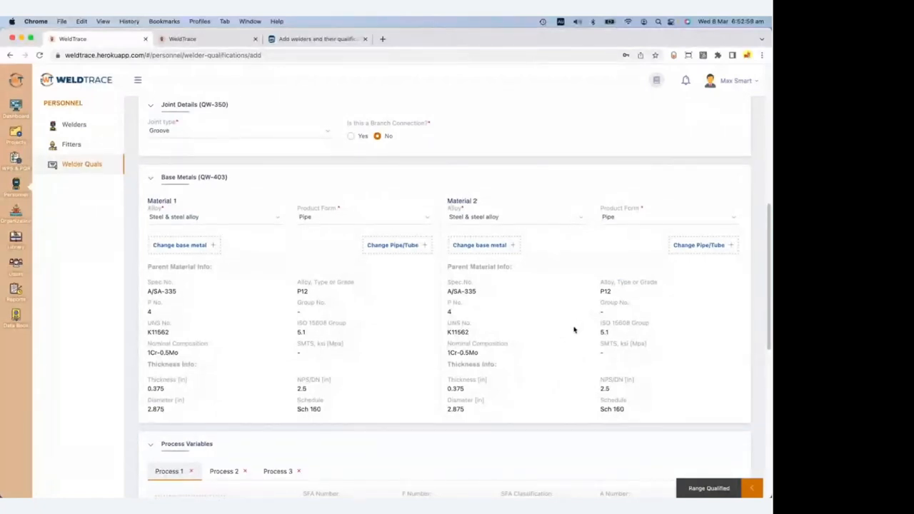
pyautogui.scroll(-1, 573, 330)
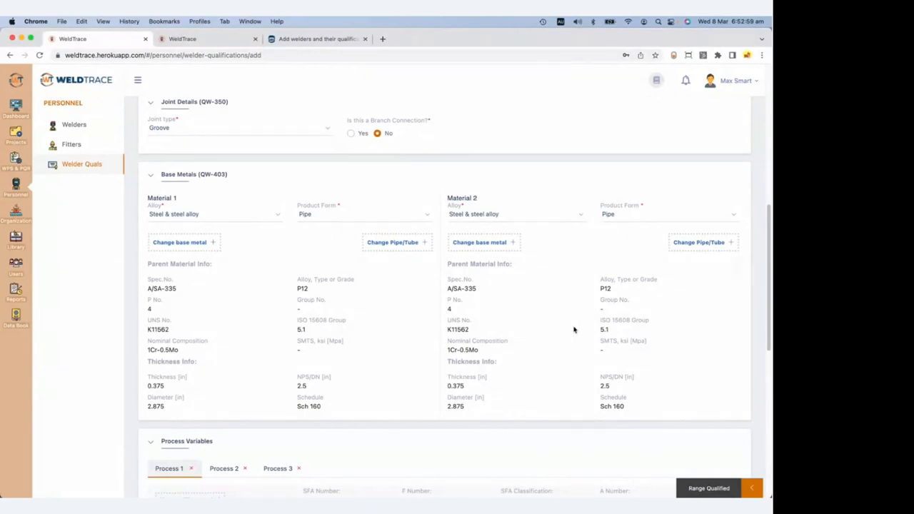
pyautogui.scroll(-5, 573, 330)
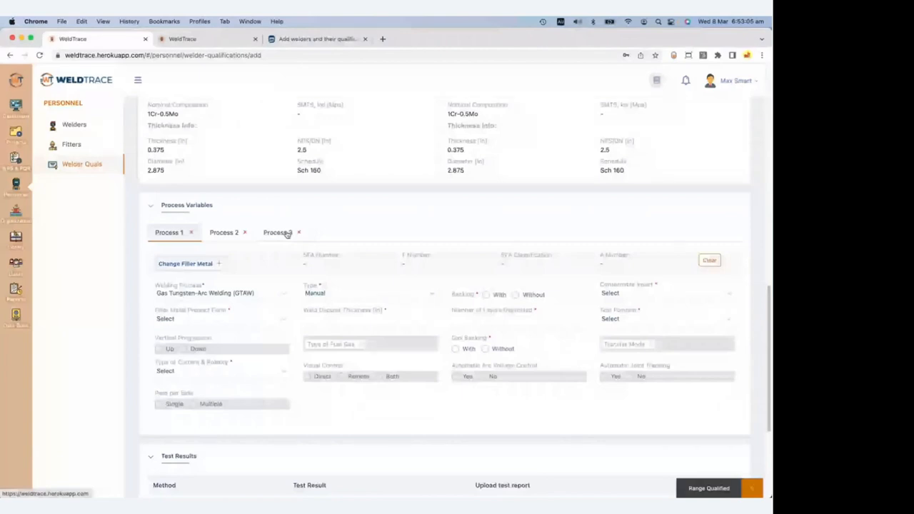
# Change Process 1's filler metal, sorting the list by classification to find ER90S-B3.
pyautogui.click(202, 270)
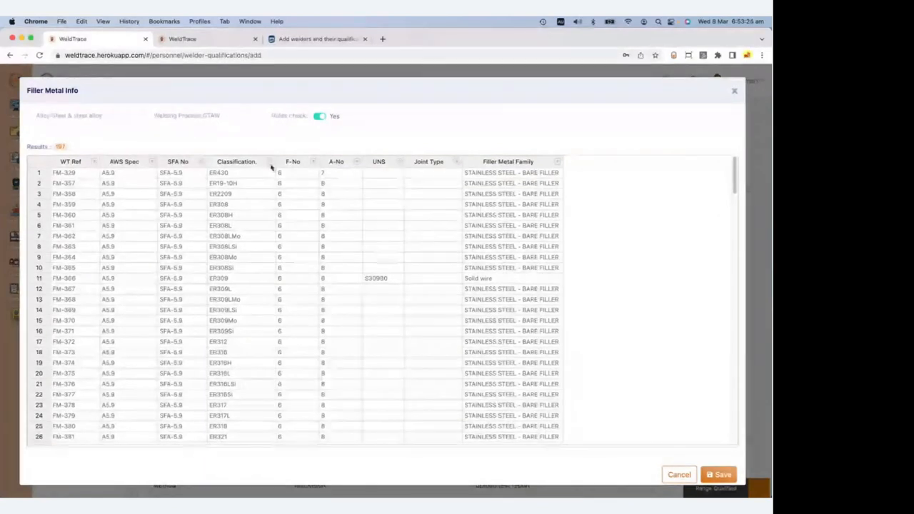
pyautogui.click(235, 163)
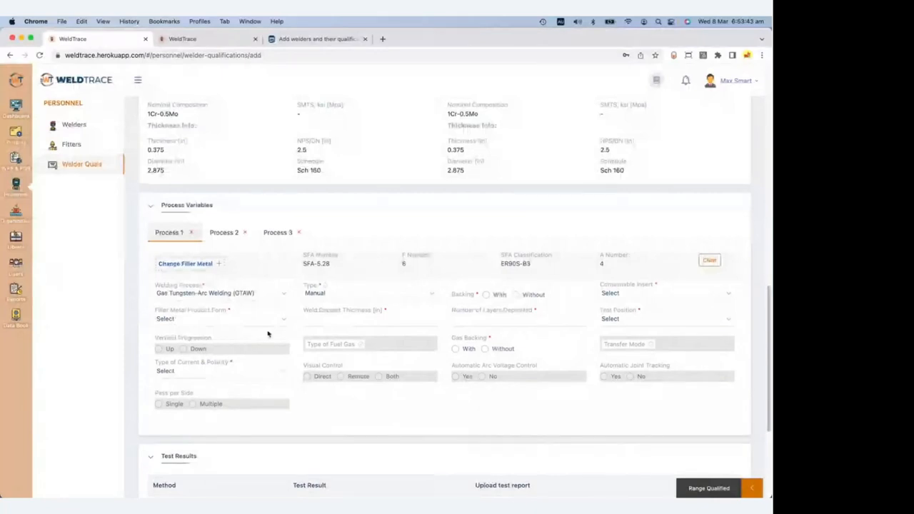
# Set Process 1 backing and consumable insert to Without and filler product form to Solid.
pyautogui.click(515, 294)
pyautogui.click(633, 294)
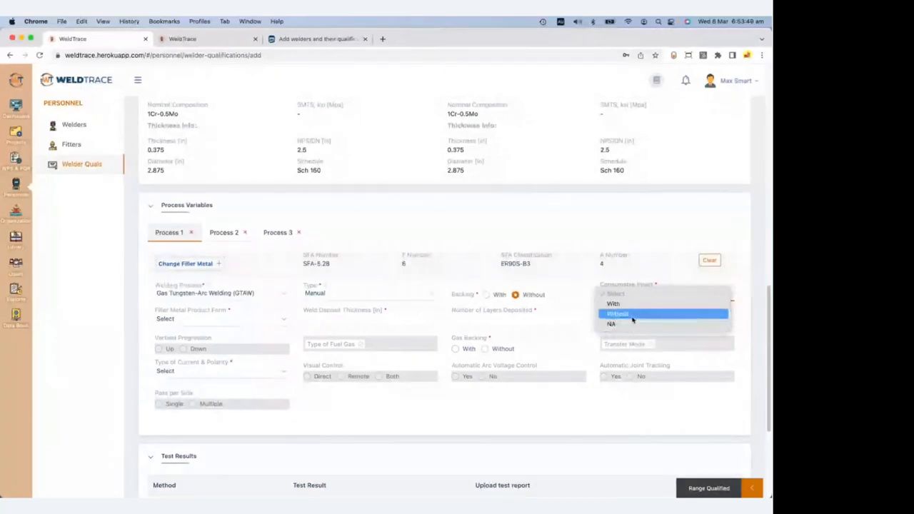
pyautogui.click(633, 314)
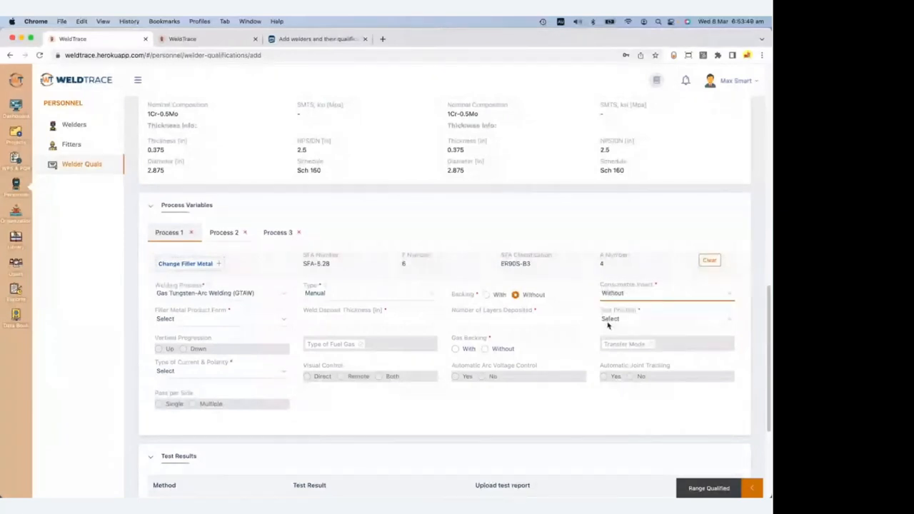
pyautogui.click(214, 319)
pyautogui.click(214, 330)
# Enter 0.1 in weld deposit thickness and 1 layer, with gas backing Without and DCEN polarity.
pyautogui.click(364, 322)
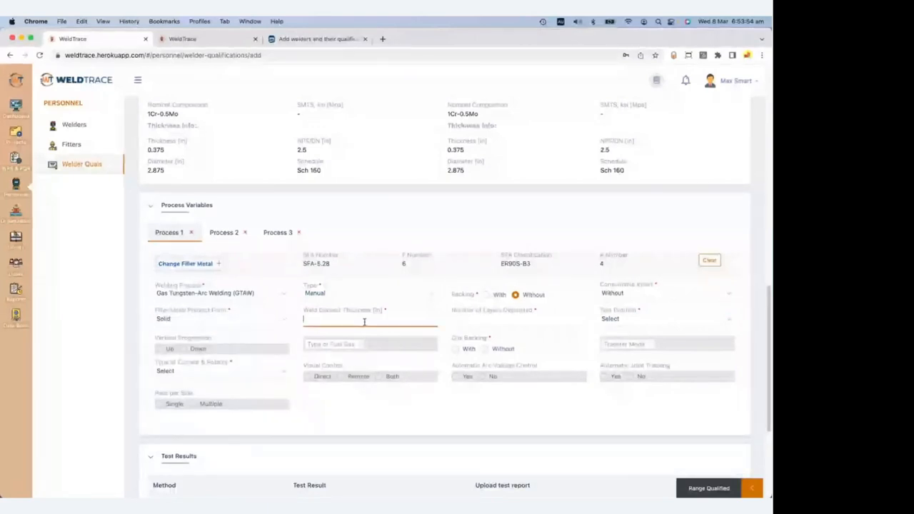
pyautogui.write('0.1')
pyautogui.click(504, 325)
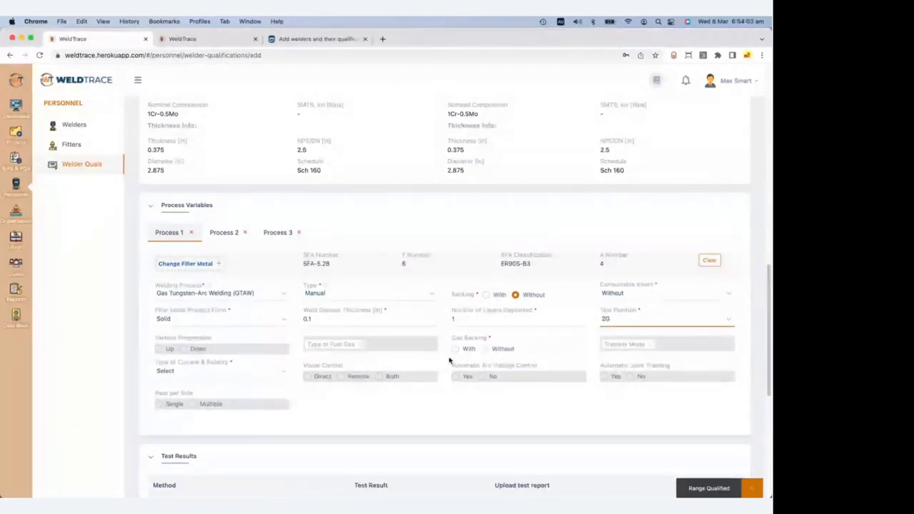
pyautogui.click(486, 348)
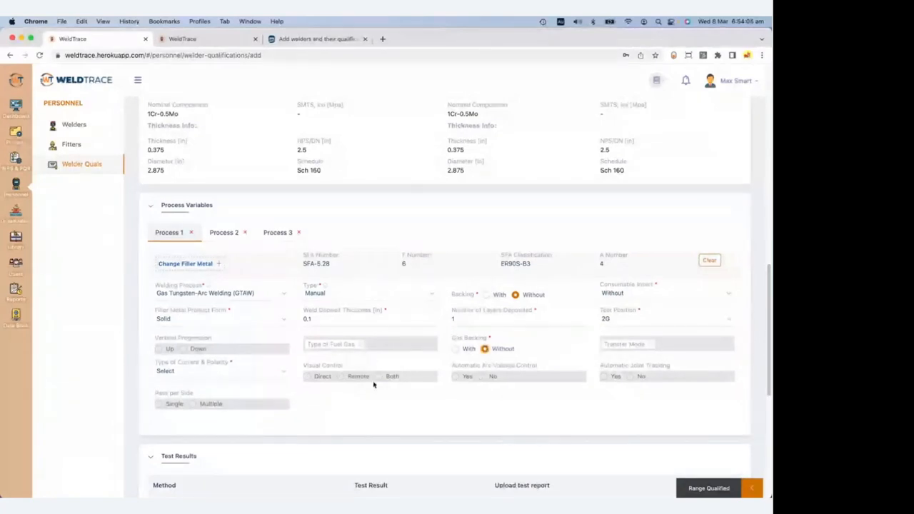
pyautogui.click(206, 373)
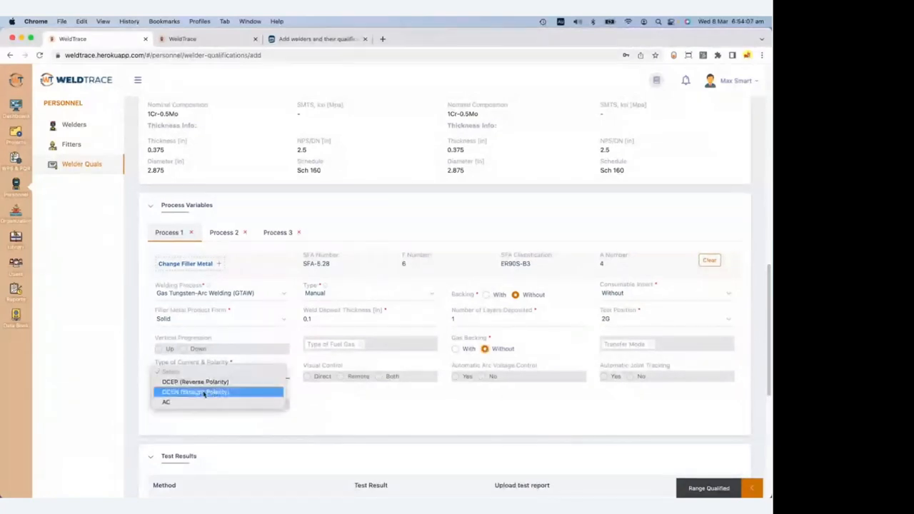
pyautogui.click(205, 392)
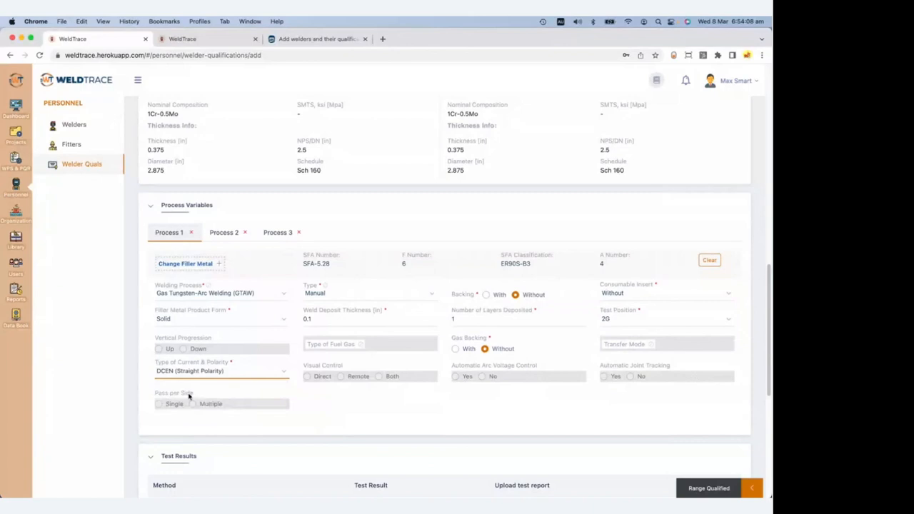
pyautogui.click(224, 235)
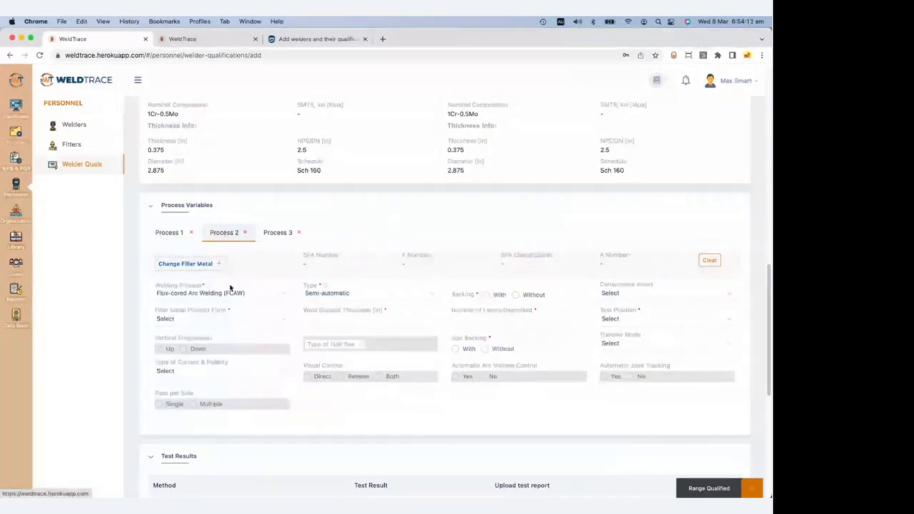
# Filter Process 2's filler metals to classifications containing 91T1 to find E91T1-B3.
pyautogui.click(193, 265)
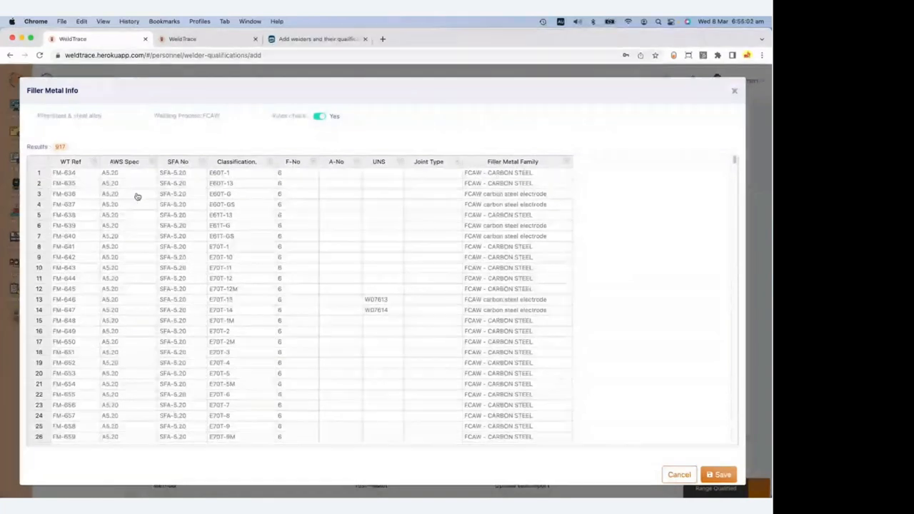
pyautogui.click(271, 163)
pyautogui.click(316, 185)
pyautogui.click(332, 271)
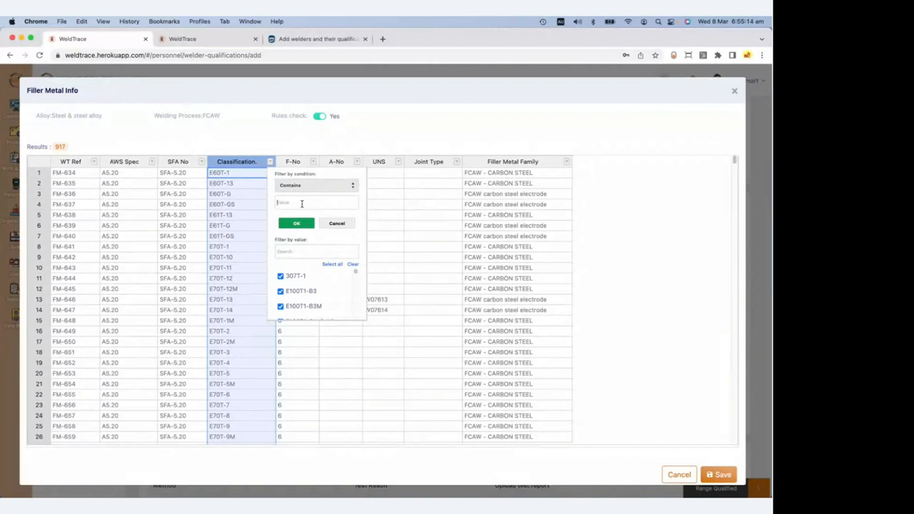
pyautogui.write('91T')
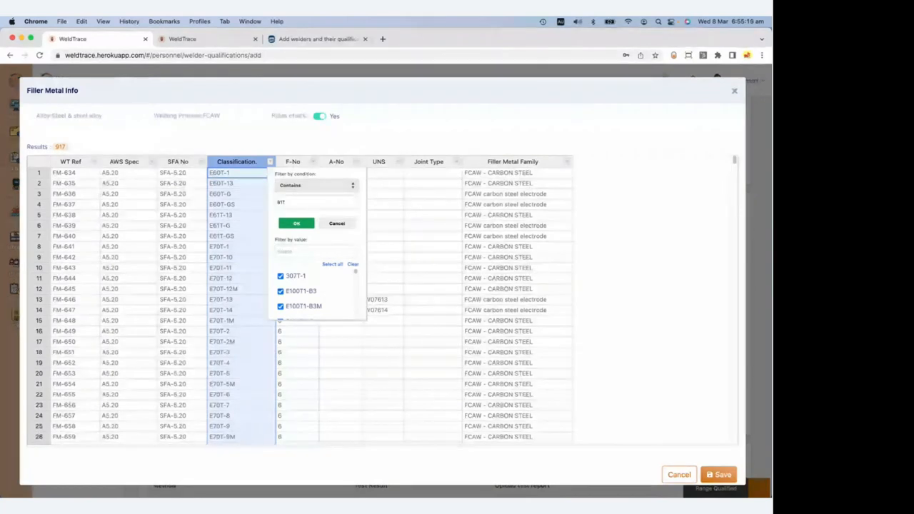
pyautogui.write('1')
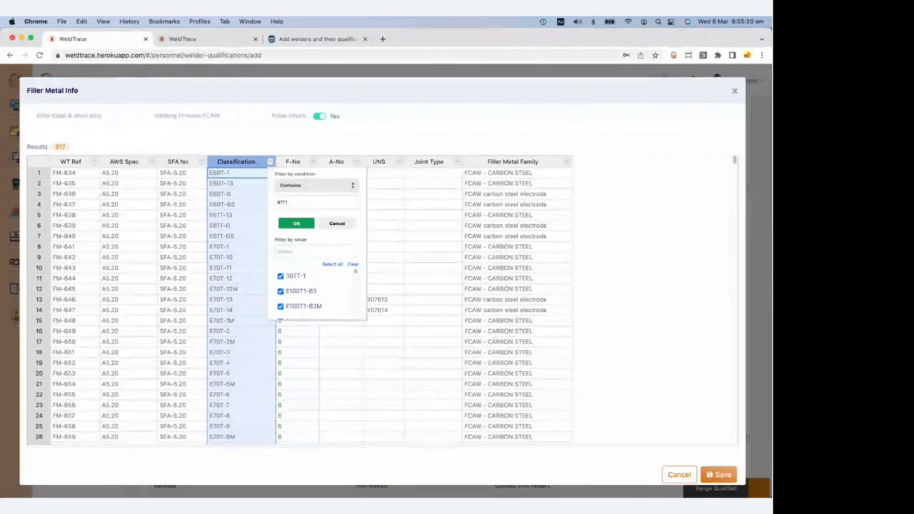
pyautogui.click(303, 224)
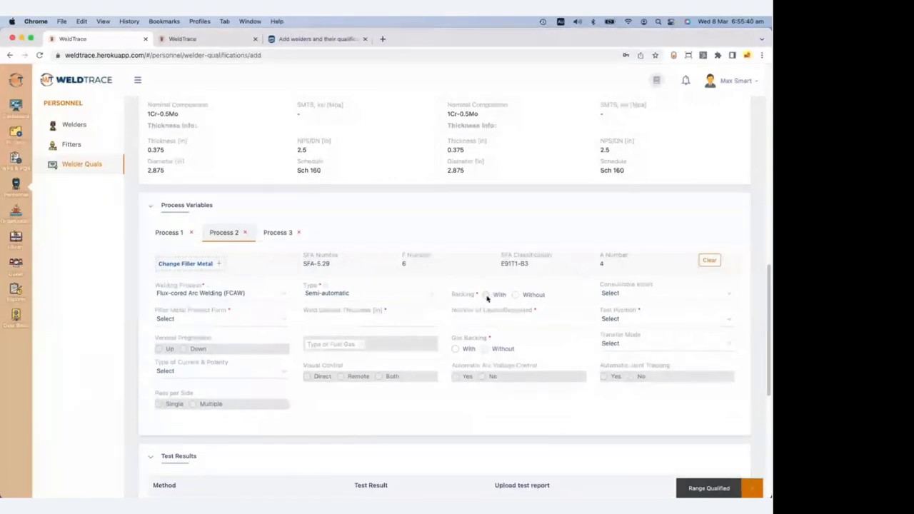
# Set Process 2 to With backing, Flux cored product form, 0.1 in deposit thickness and 1 layer.
pyautogui.click(490, 295)
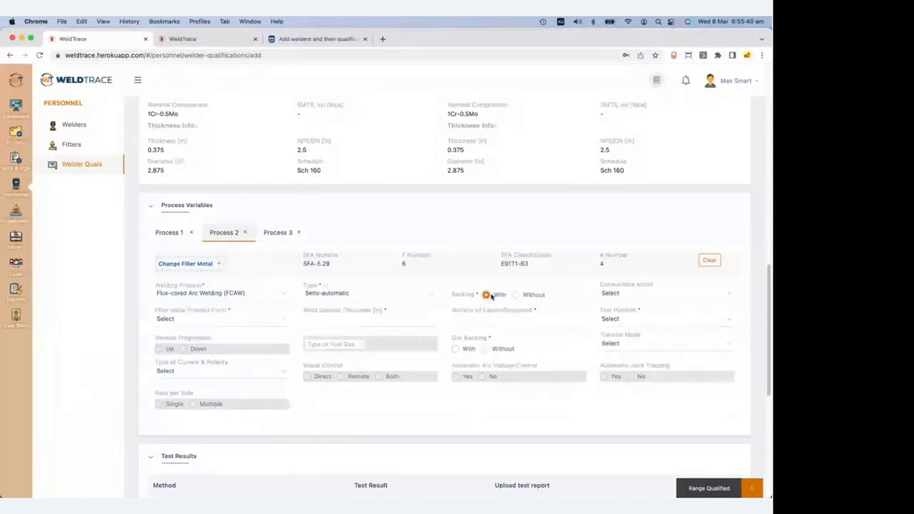
pyautogui.click(209, 319)
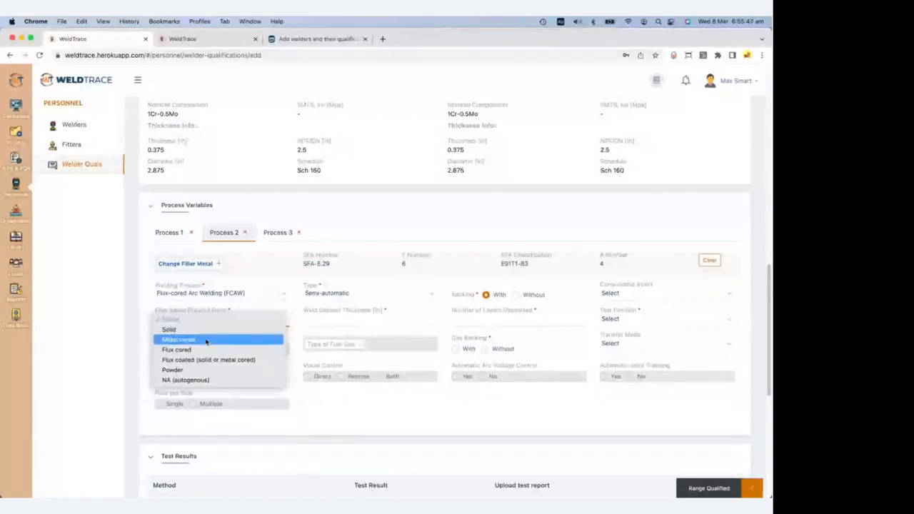
pyautogui.click(200, 351)
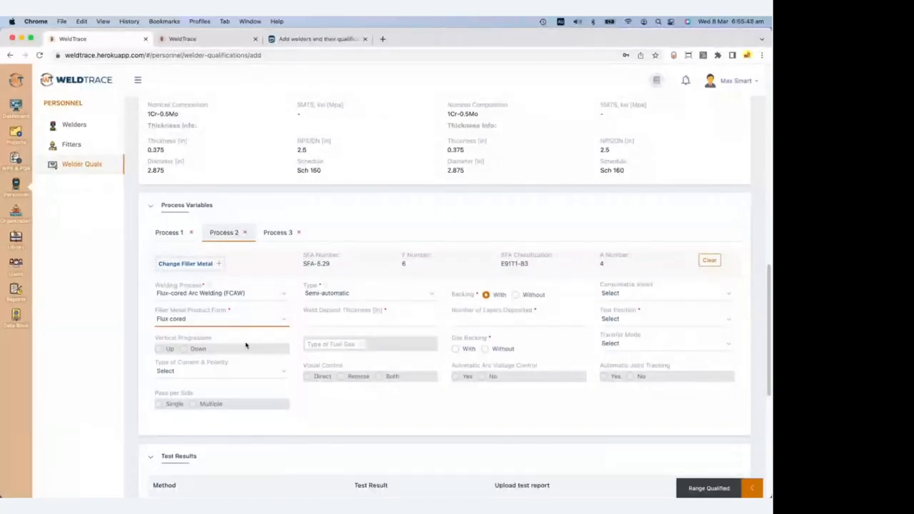
pyautogui.click(311, 317)
pyautogui.write('0')
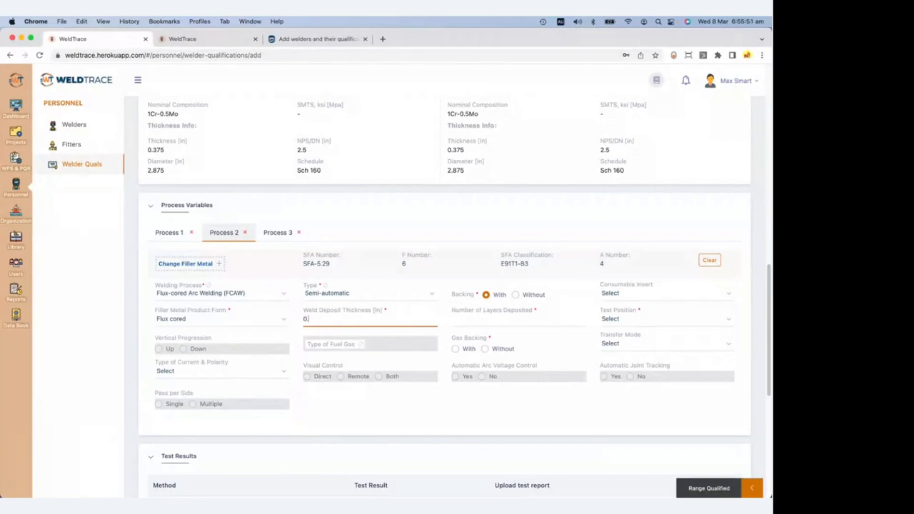
pyautogui.write('.1')
pyautogui.click(480, 318)
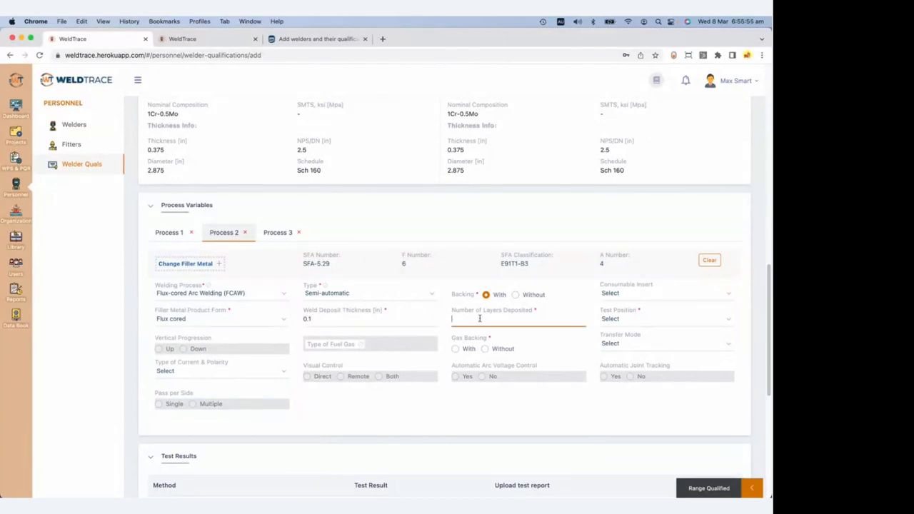
pyautogui.write('1')
# Set Process 2's test position to 5G, progression Up, gas backing Without, and DCEN polarity.
pyautogui.click(619, 319)
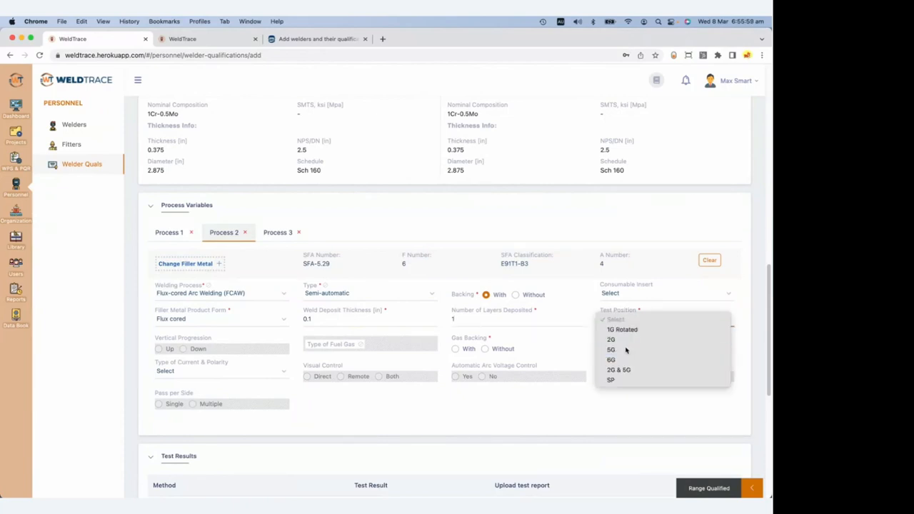
pyautogui.click(625, 349)
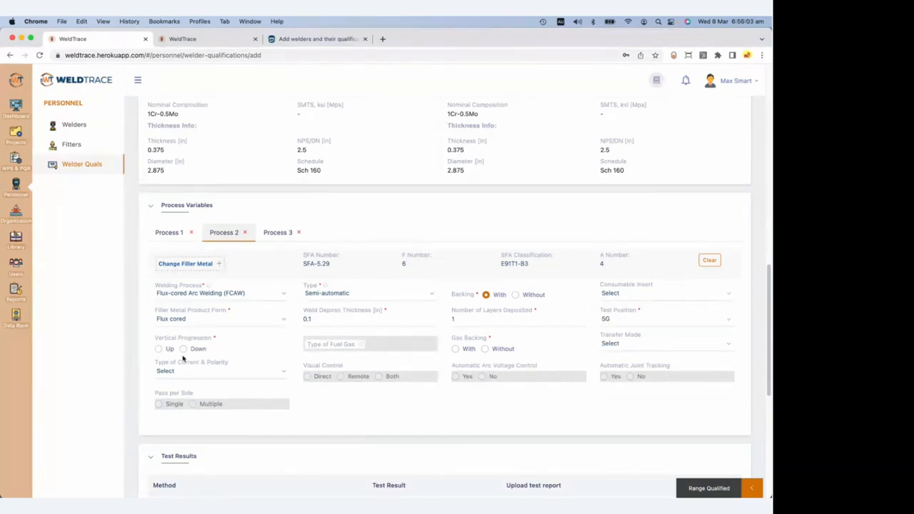
pyautogui.click(160, 350)
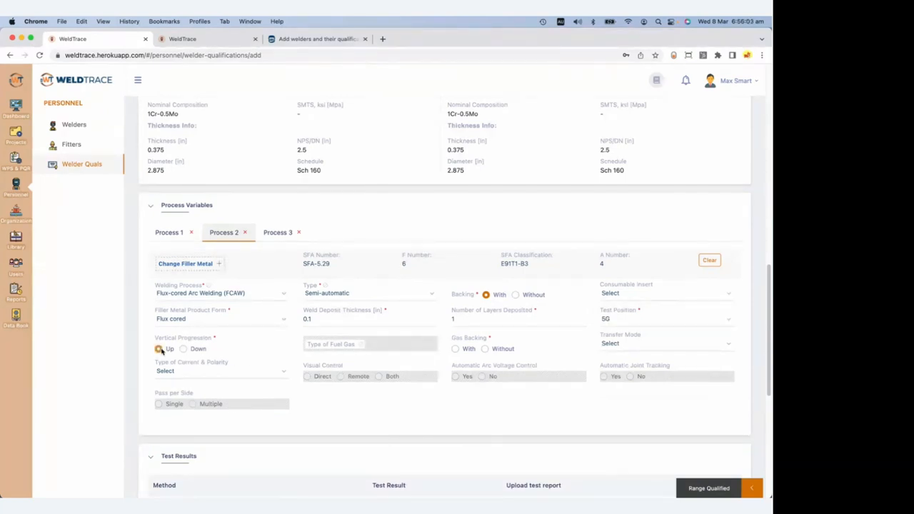
pyautogui.click(485, 349)
pyautogui.click(230, 372)
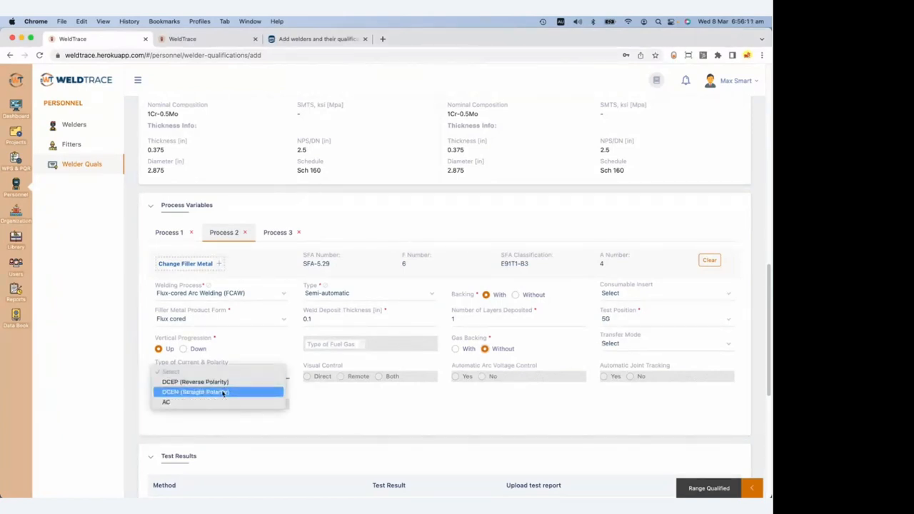
pyautogui.click(224, 393)
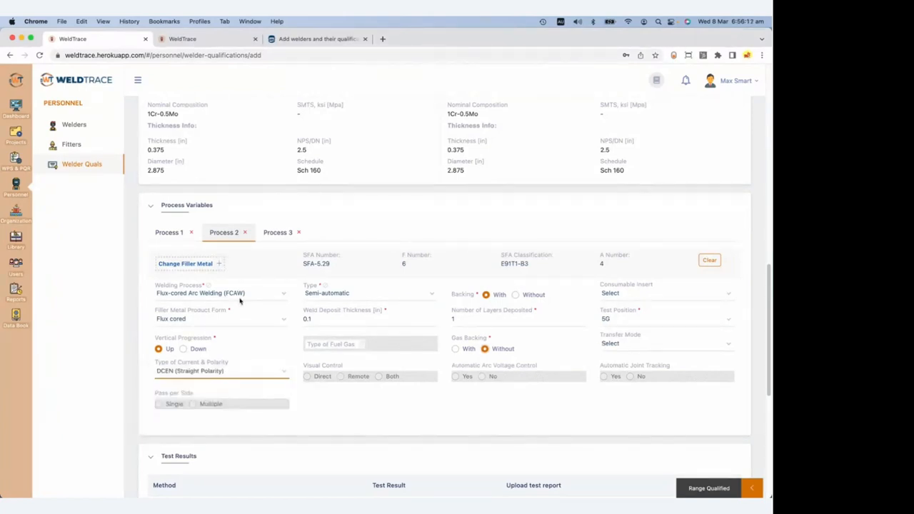
# Assign the E9018-B3 filler metal to Process 3 and save it.
pyautogui.click(285, 234)
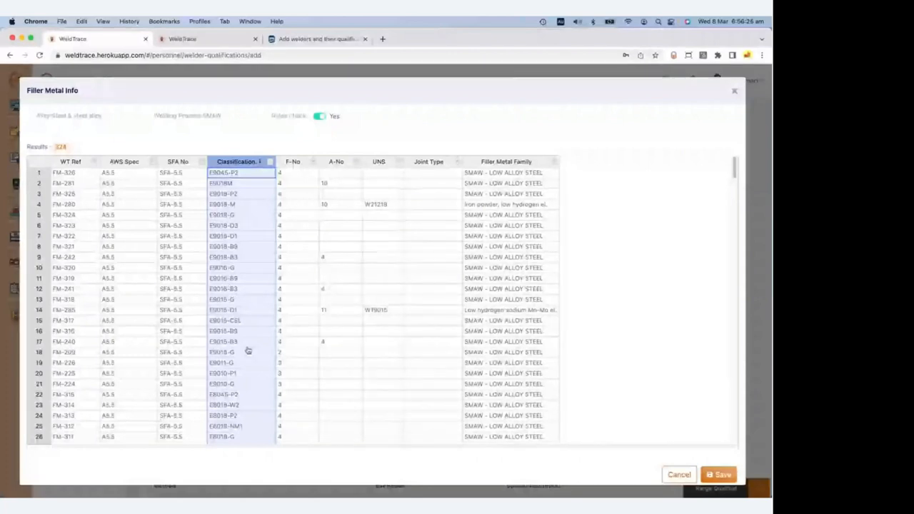
pyautogui.scroll(-2, 248, 349)
pyautogui.scroll(-1, 247, 350)
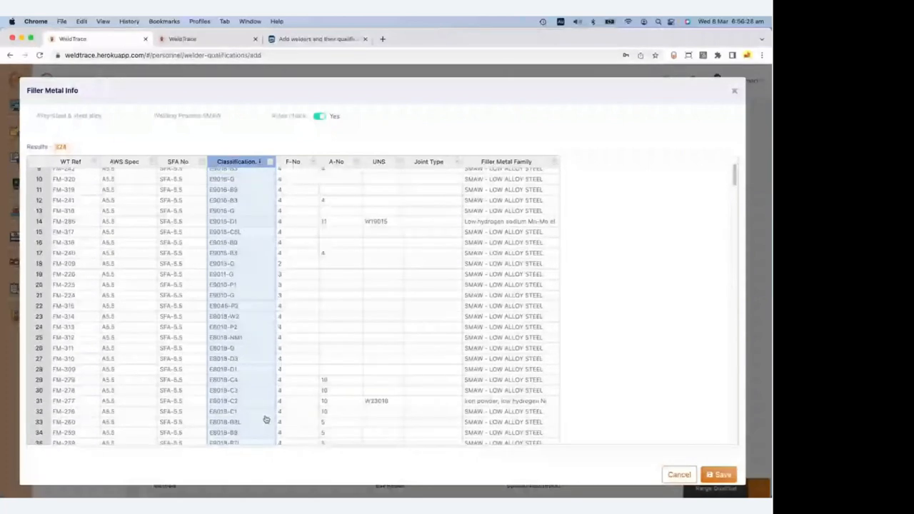
pyautogui.scroll(3, 255, 376)
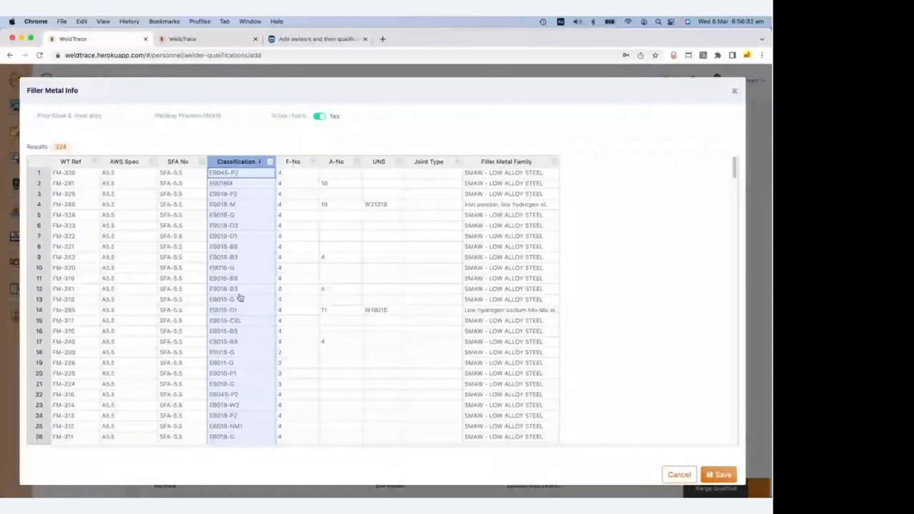
pyautogui.click(232, 259)
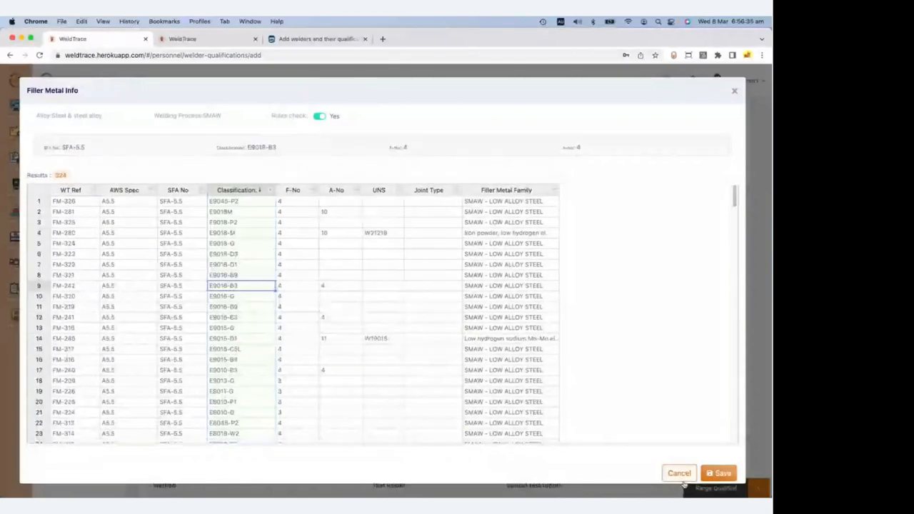
pyautogui.click(718, 474)
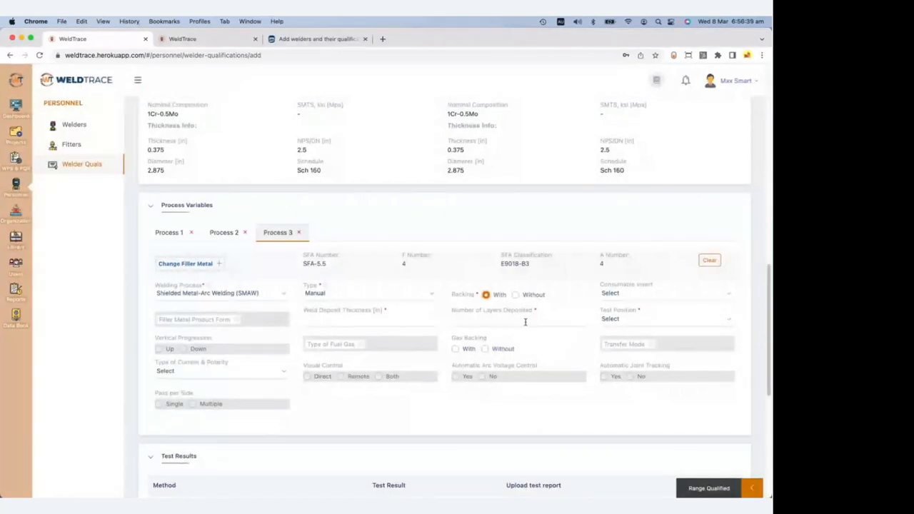
# Enter 0.175 in deposit thickness and 2 layers, with gas backing Without and DCEN polarity.
pyautogui.click(330, 322)
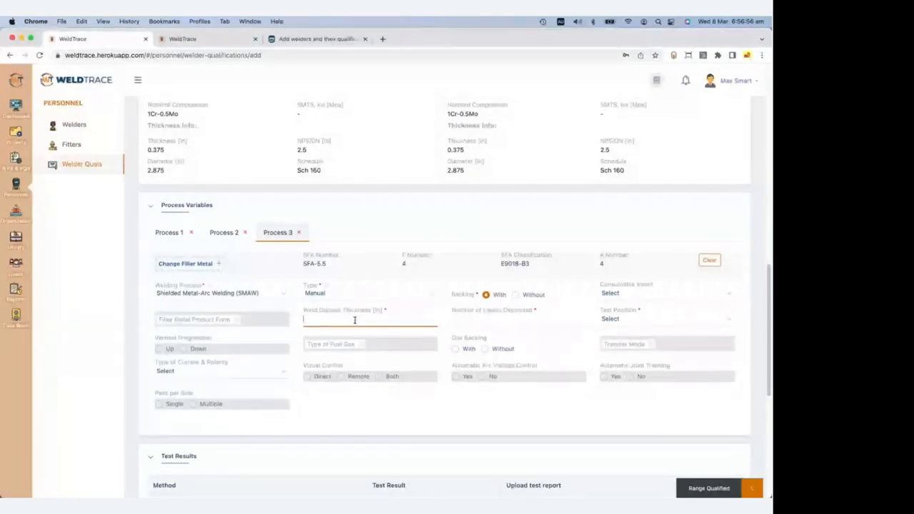
pyautogui.write('0.175')
pyautogui.press('Tab')
pyautogui.write('2')
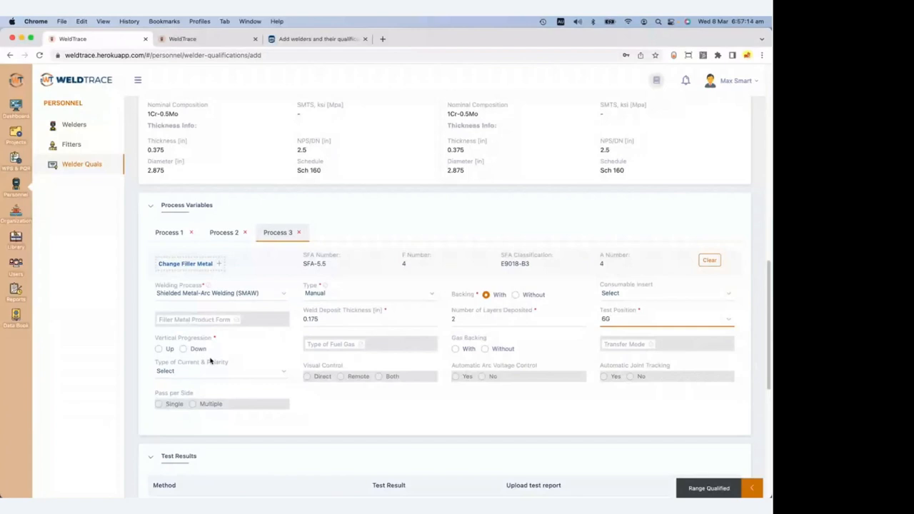
pyautogui.click(485, 349)
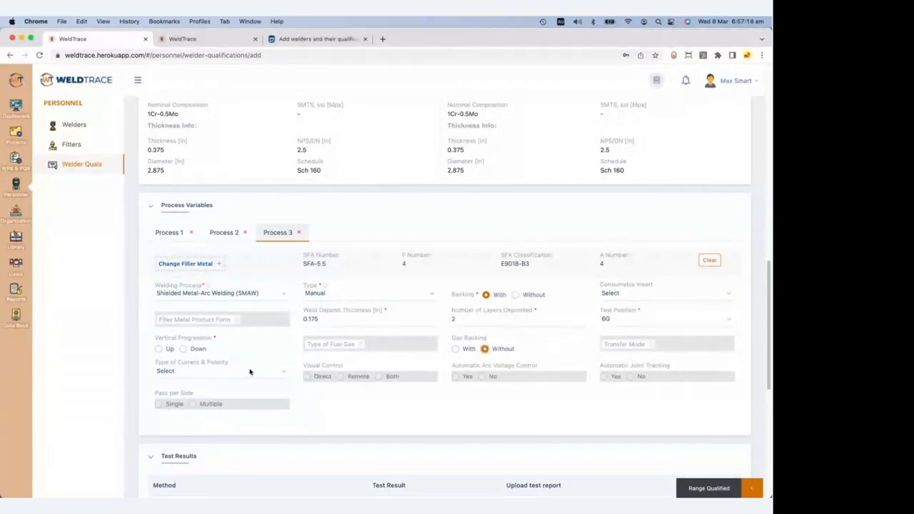
pyautogui.click(250, 371)
pyautogui.click(231, 390)
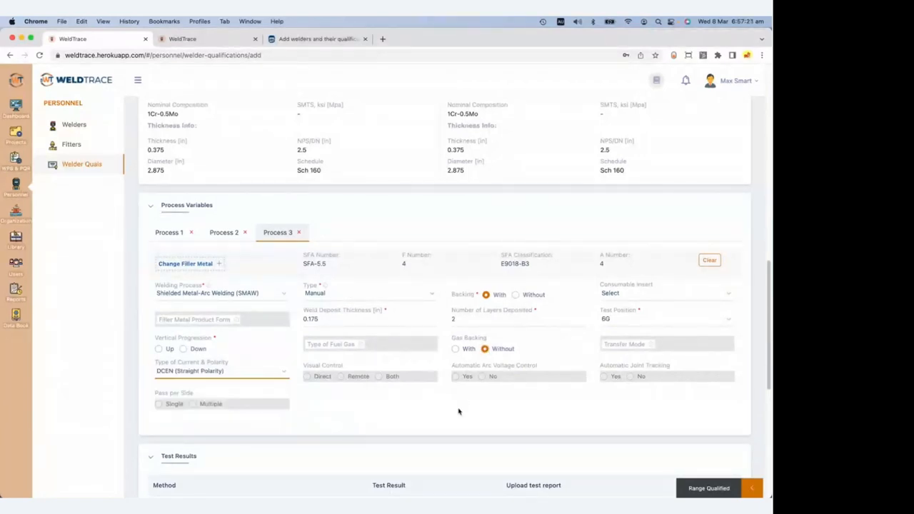
# Set Process 3's test position to 6G.
pyautogui.scroll(-5, 459, 411)
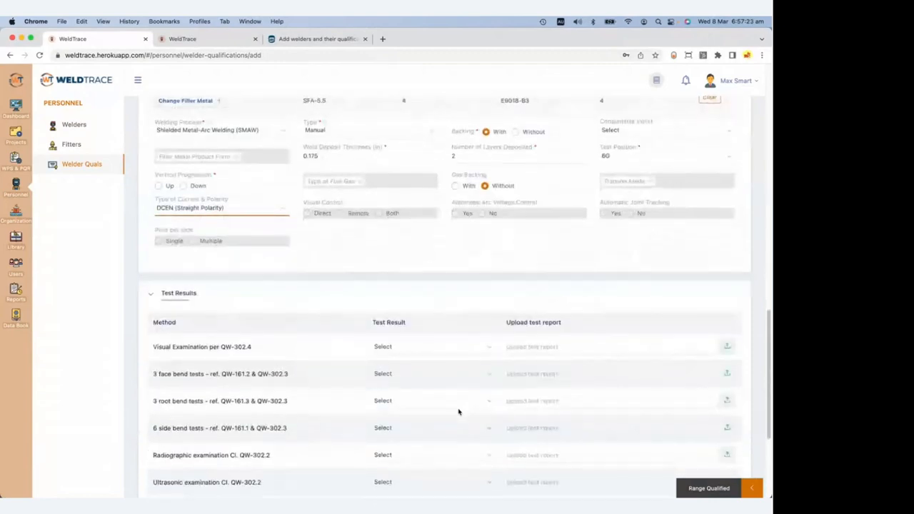
pyautogui.scroll(2, 459, 412)
pyautogui.scroll(-2, 458, 412)
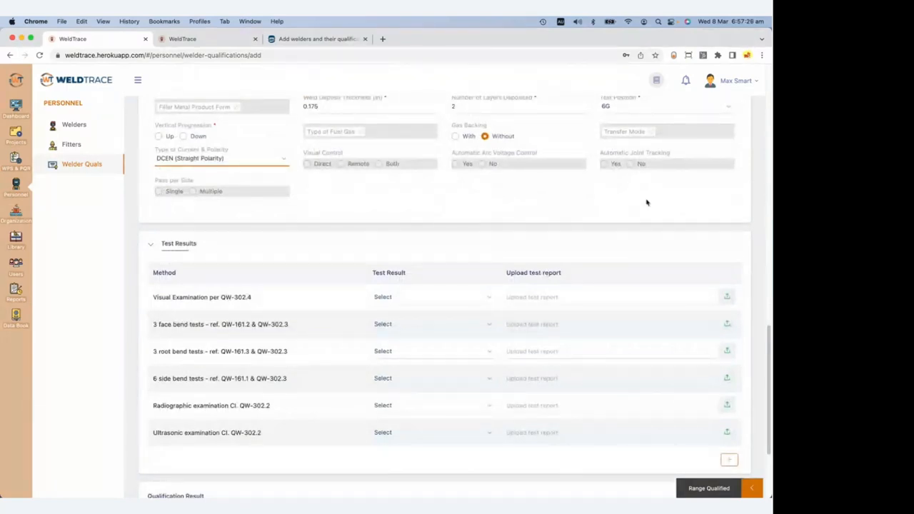
pyautogui.scroll(1, 647, 203)
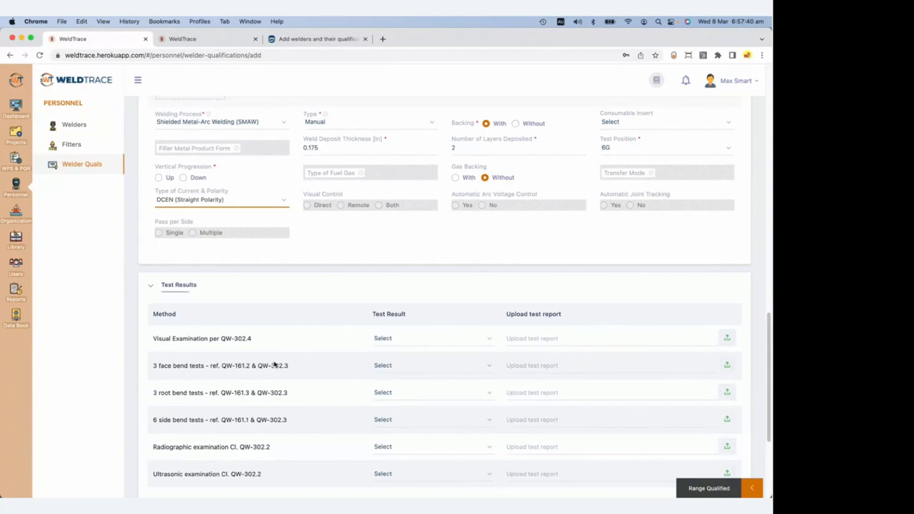
pyautogui.click(660, 146)
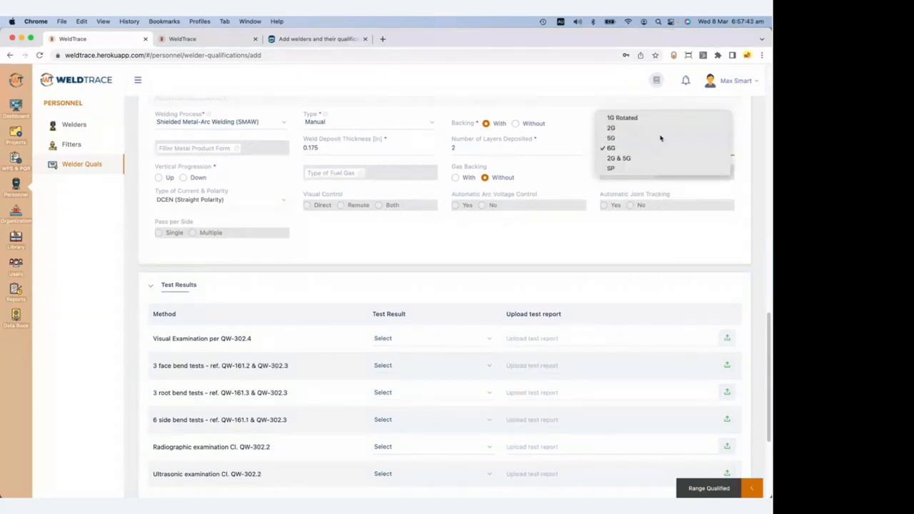
pyautogui.click(659, 138)
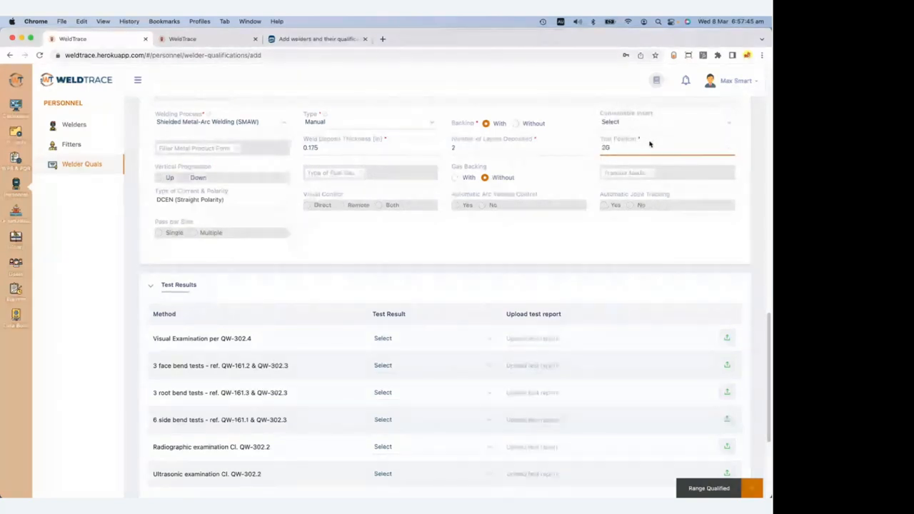
pyautogui.click(651, 150)
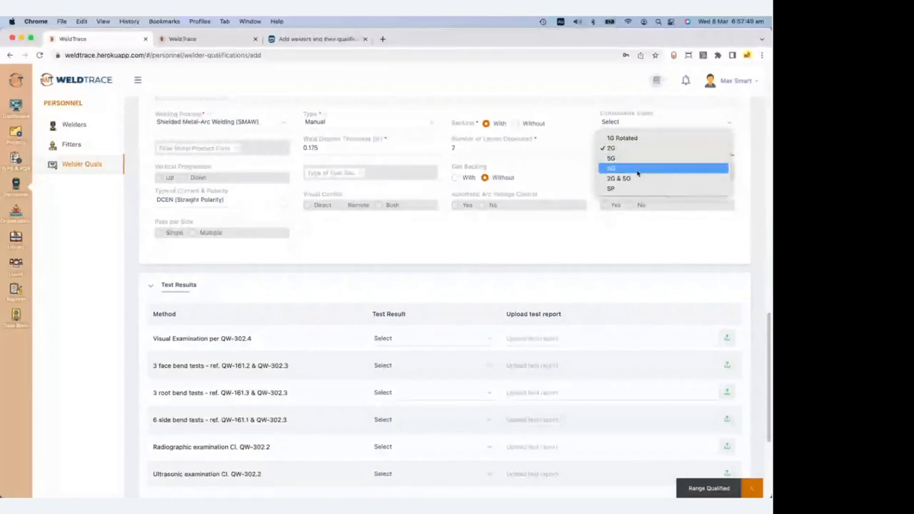
pyautogui.click(643, 160)
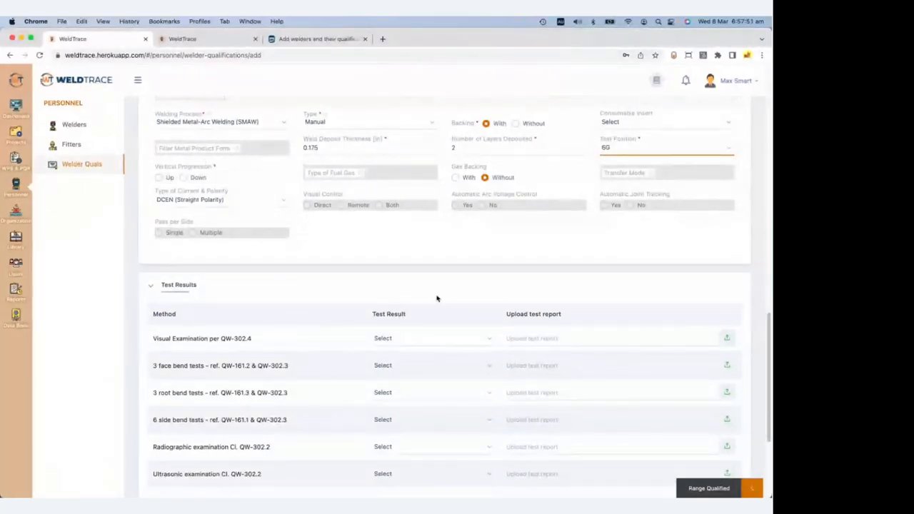
pyautogui.scroll(-2, 437, 299)
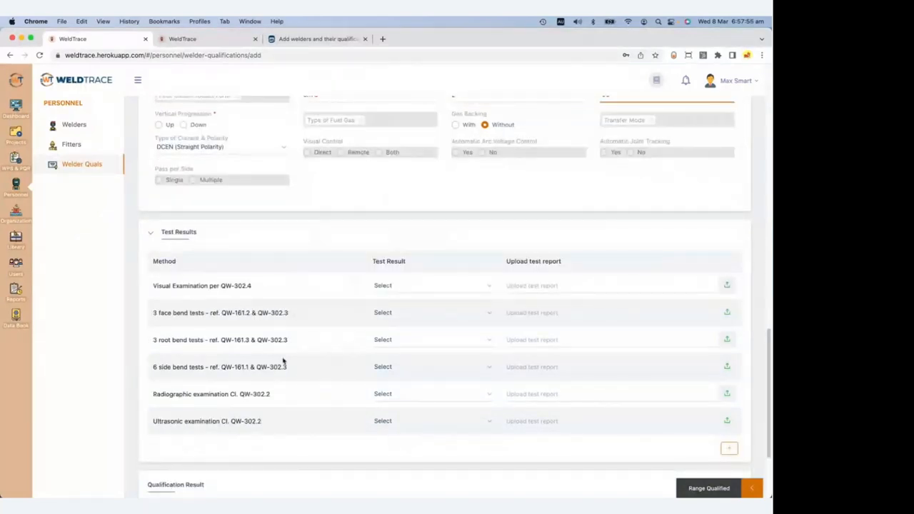
# Mark Visual Examination, 3 face bends and 3 root bends as Performed and Acceptable.
pyautogui.click(430, 288)
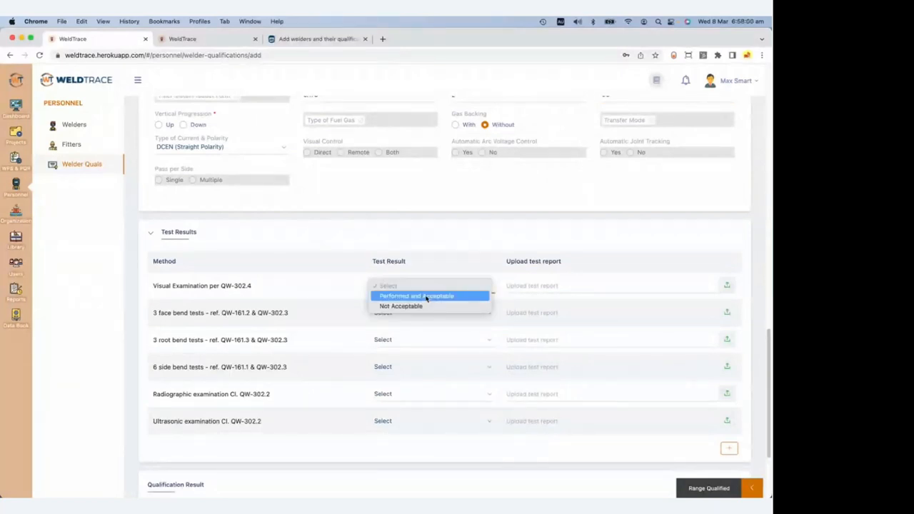
pyautogui.click(427, 295)
pyautogui.click(419, 314)
pyautogui.click(419, 323)
pyautogui.click(407, 342)
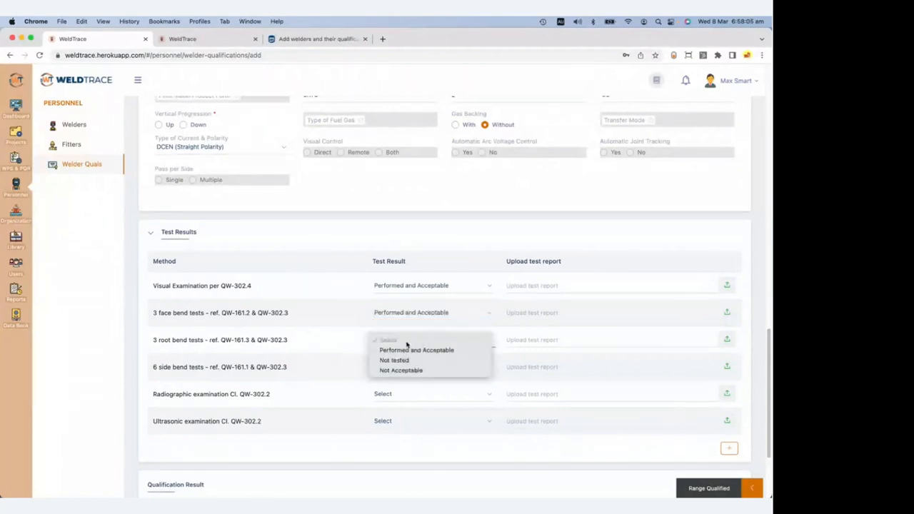
pyautogui.click(409, 350)
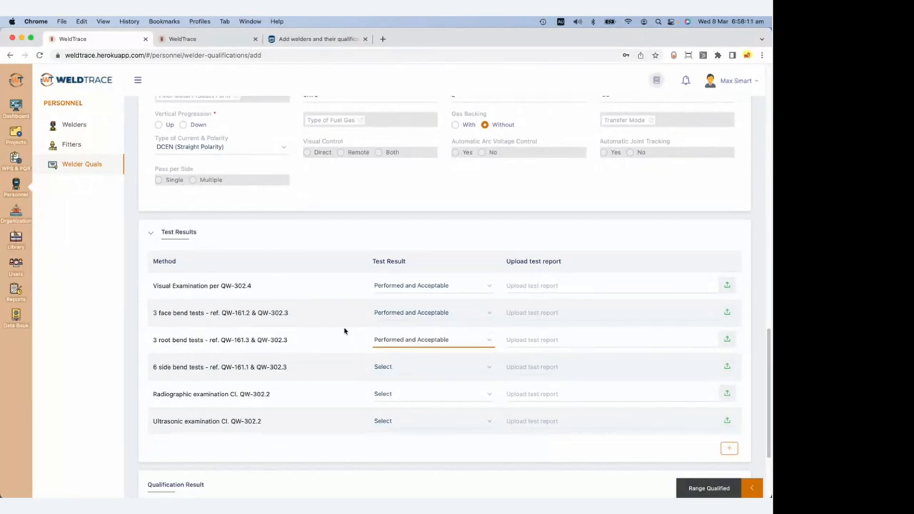
# Mark the 6 side bend, Radiographic and Ultrasonic tests as Not tested.
pyautogui.click(413, 369)
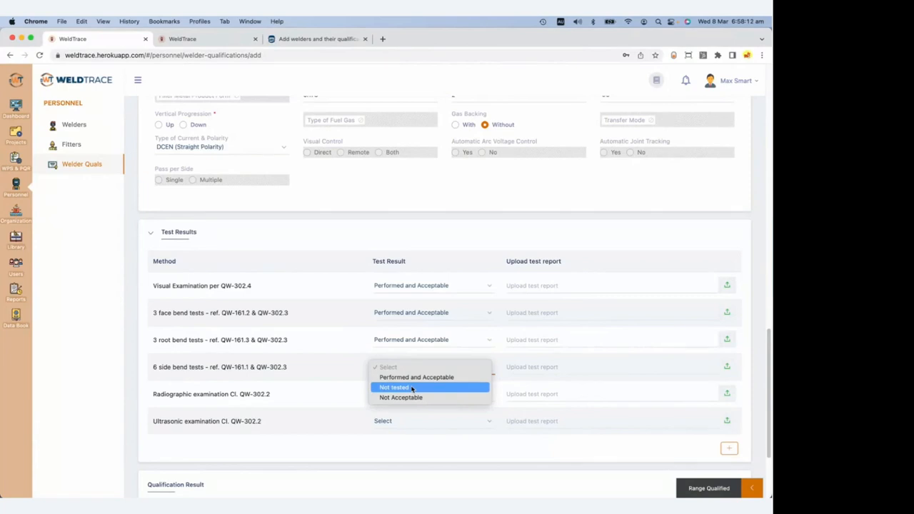
pyautogui.click(413, 388)
pyautogui.click(413, 395)
pyautogui.click(413, 415)
pyautogui.click(415, 422)
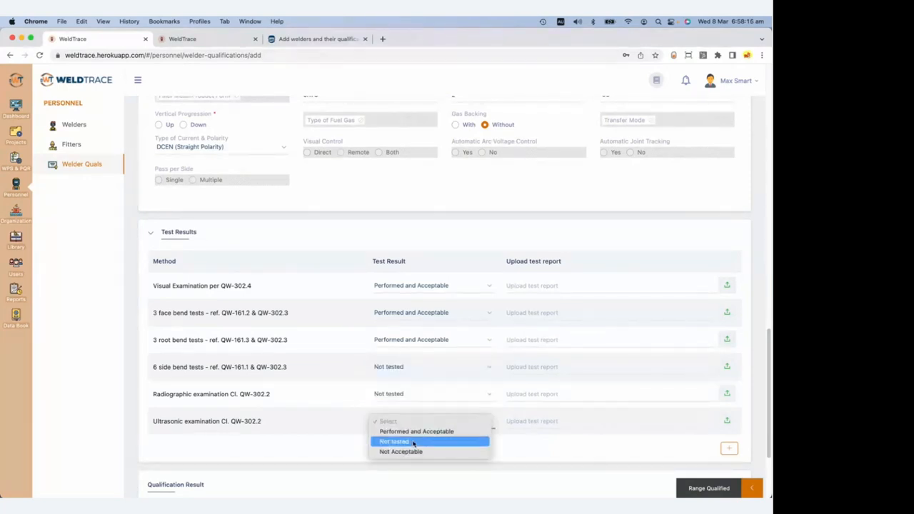
pyautogui.click(413, 442)
pyautogui.click(413, 395)
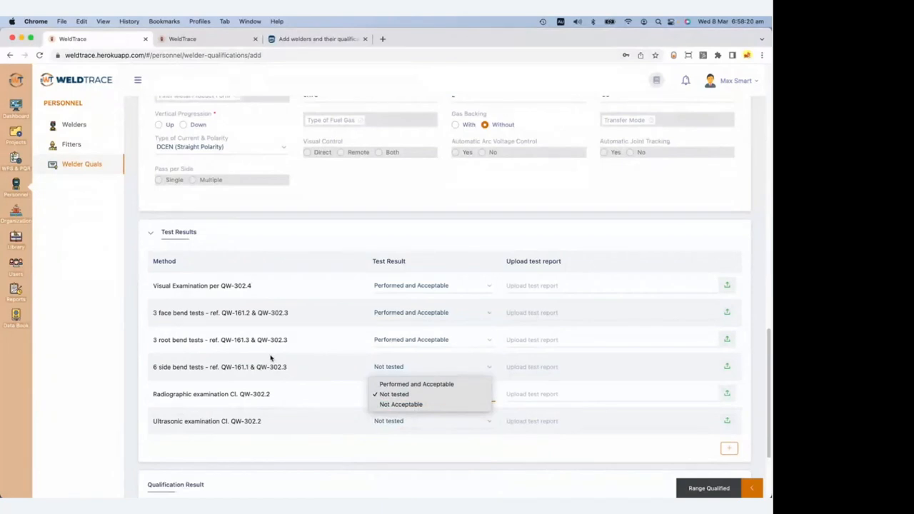
pyautogui.click(351, 404)
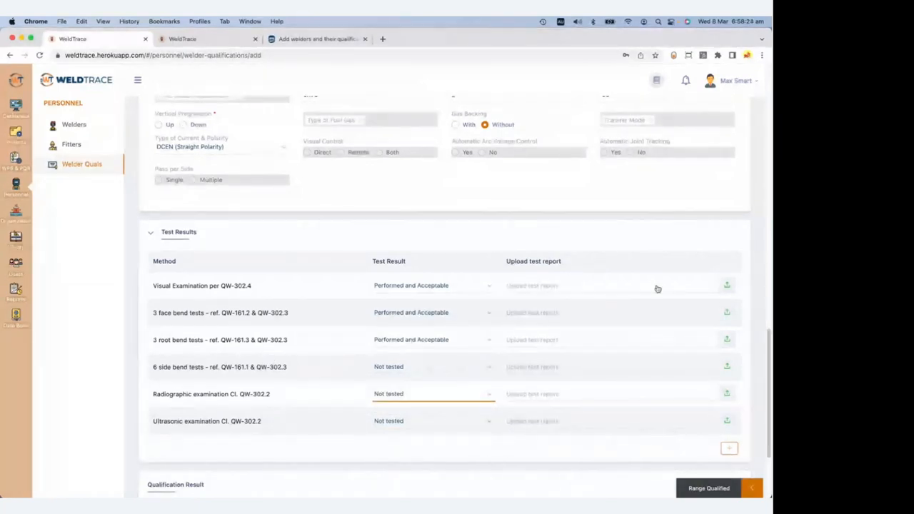
pyautogui.scroll(-5, 452, 342)
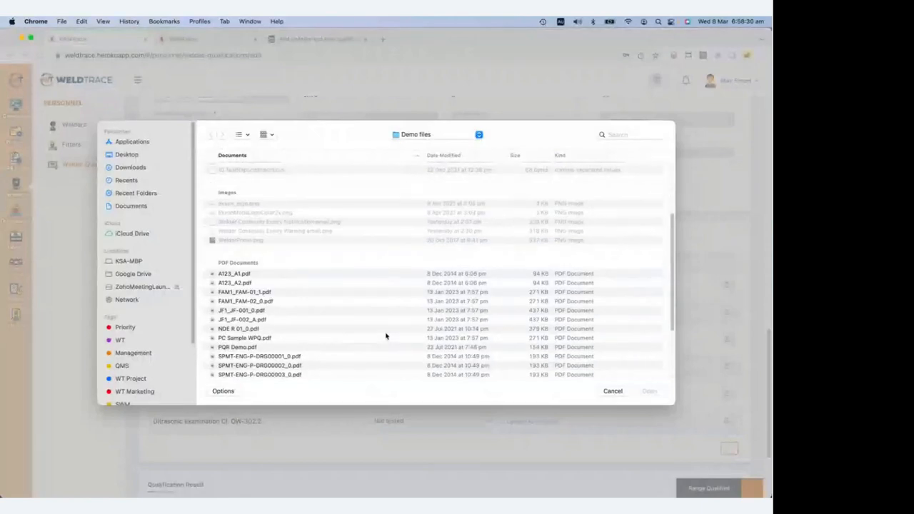
# Choose NDE R 01_0.pdf from Demo files and upload it as the Visual Examination report.
pyautogui.click(388, 338)
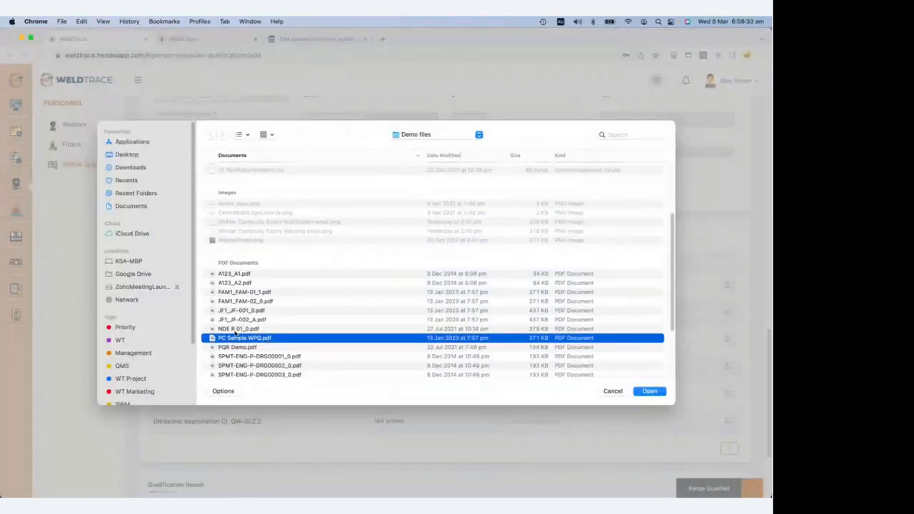
pyautogui.click(235, 330)
pyautogui.click(647, 392)
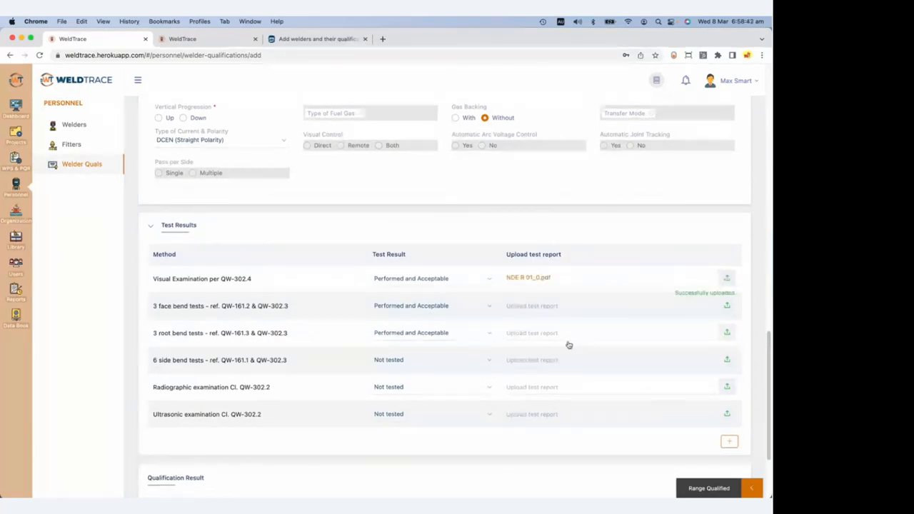
pyautogui.scroll(-3, 405, 373)
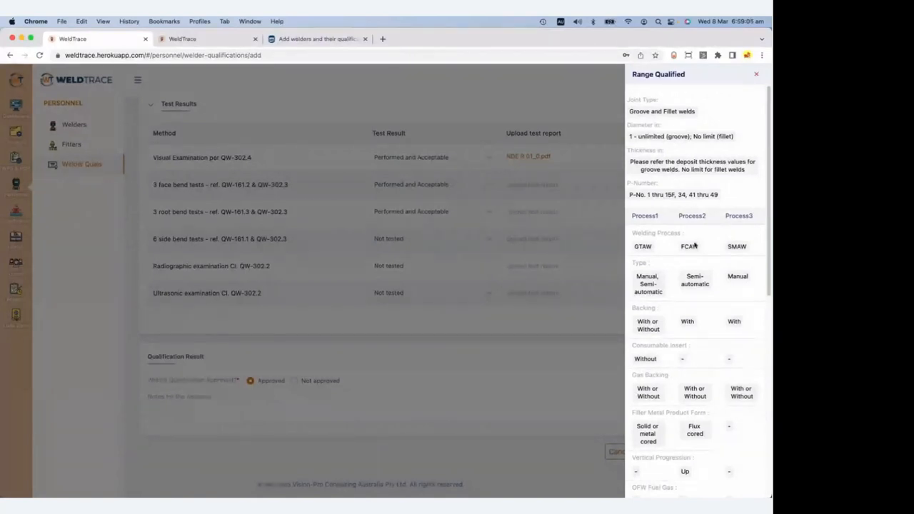
pyautogui.click(588, 364)
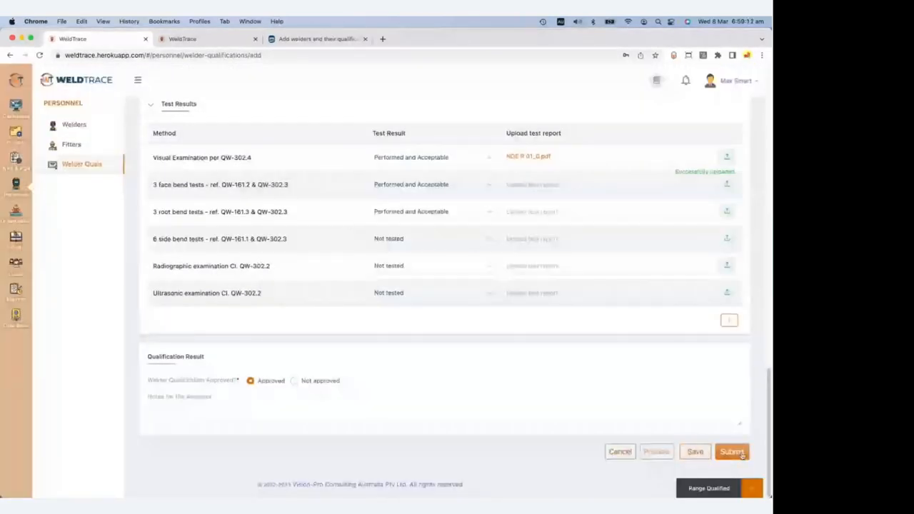
# After the incomplete-fields alert on submit, set Process 3's vertical progression to Up.
pyautogui.click(732, 452)
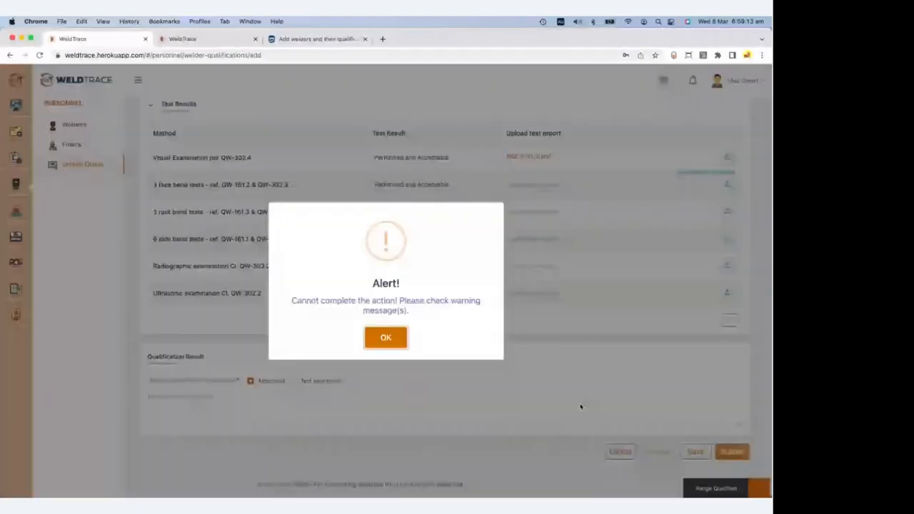
pyautogui.click(386, 338)
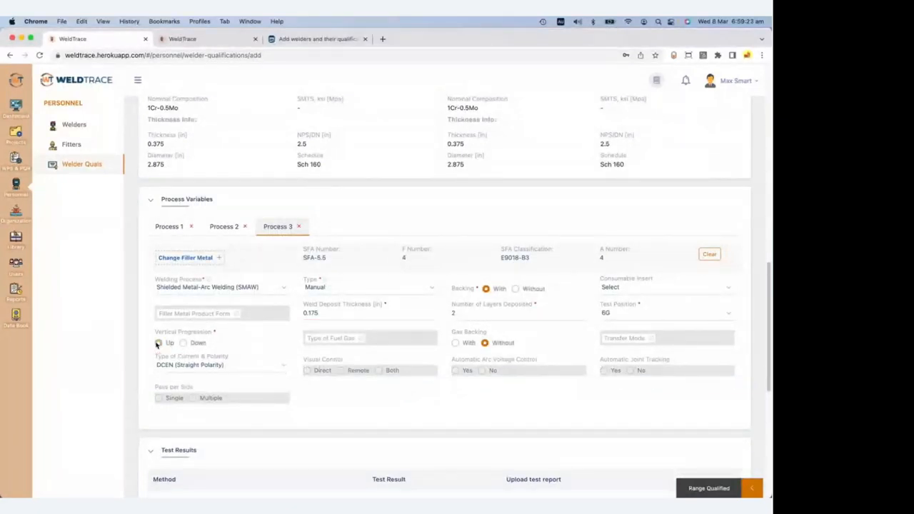
pyautogui.click(159, 343)
pyautogui.moveTo(768, 390); pyautogui.dragTo(765, 396)
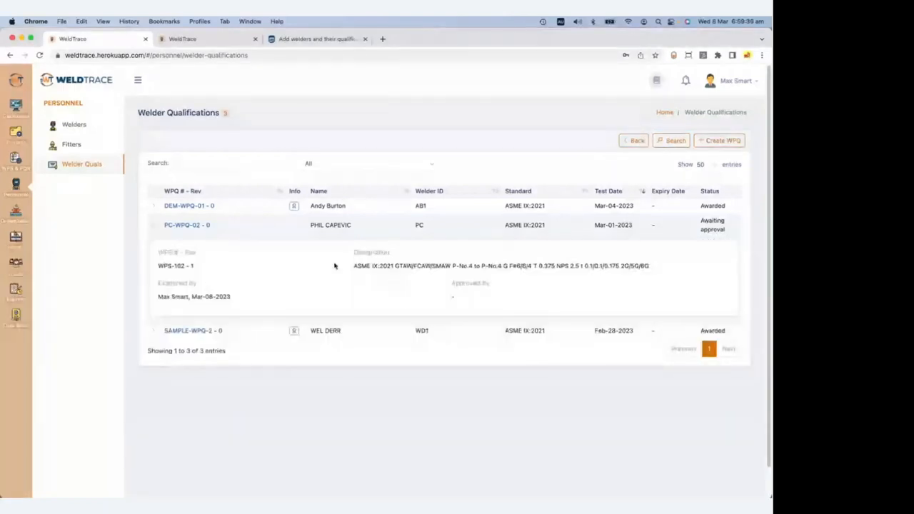
# Review the PC-WPQ-02 record and submit the assessment granting the welder qualification.
pyautogui.click(188, 226)
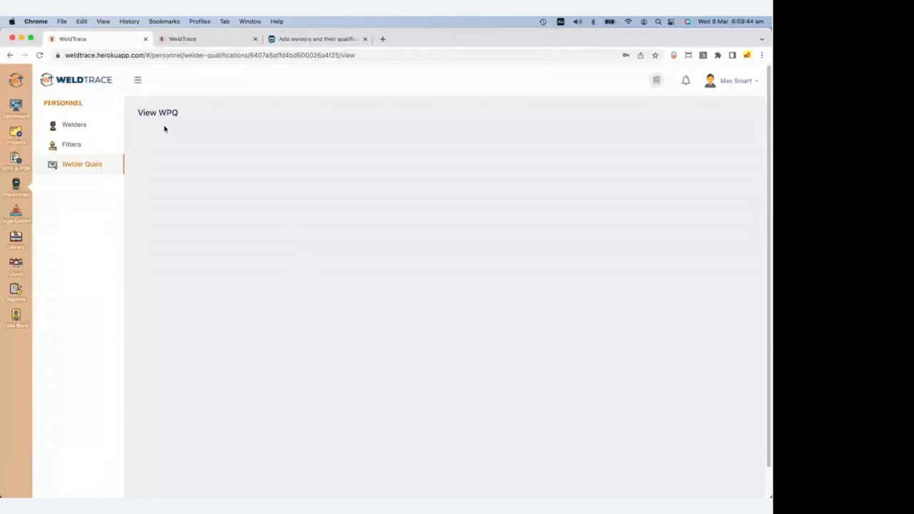
pyautogui.scroll(-5, 376, 286)
pyautogui.scroll(-10, 375, 287)
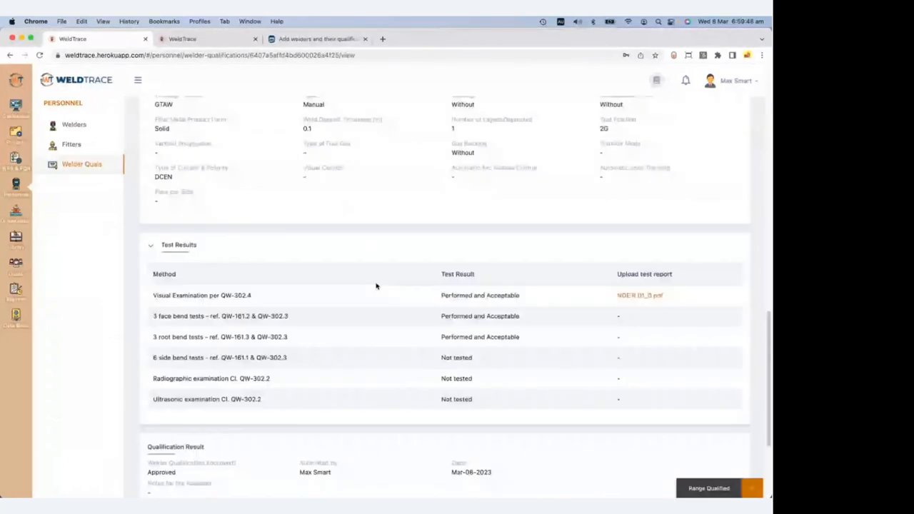
pyautogui.scroll(-5, 376, 286)
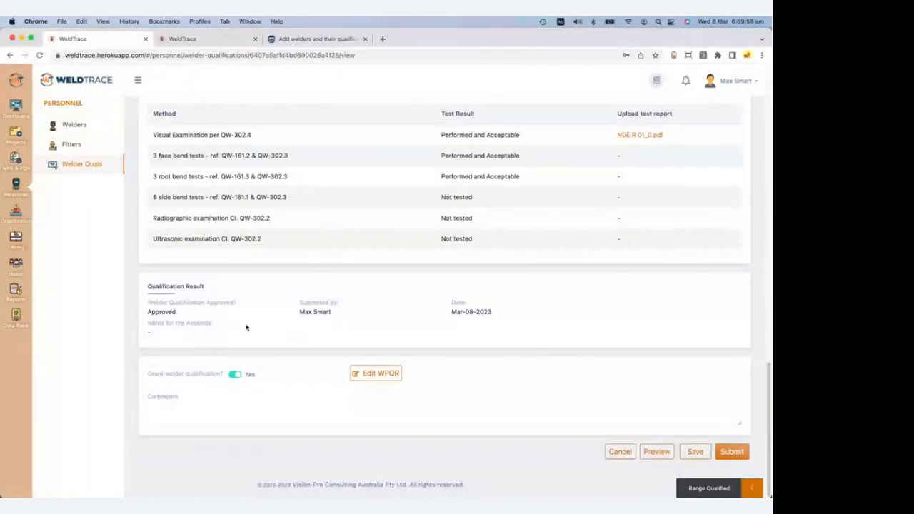
pyautogui.scroll(4, 464, 193)
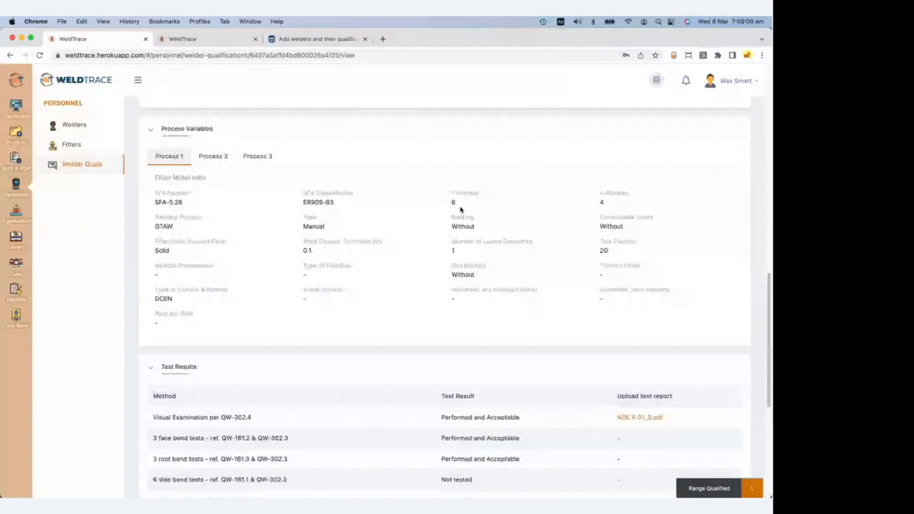
pyautogui.scroll(-10, 460, 208)
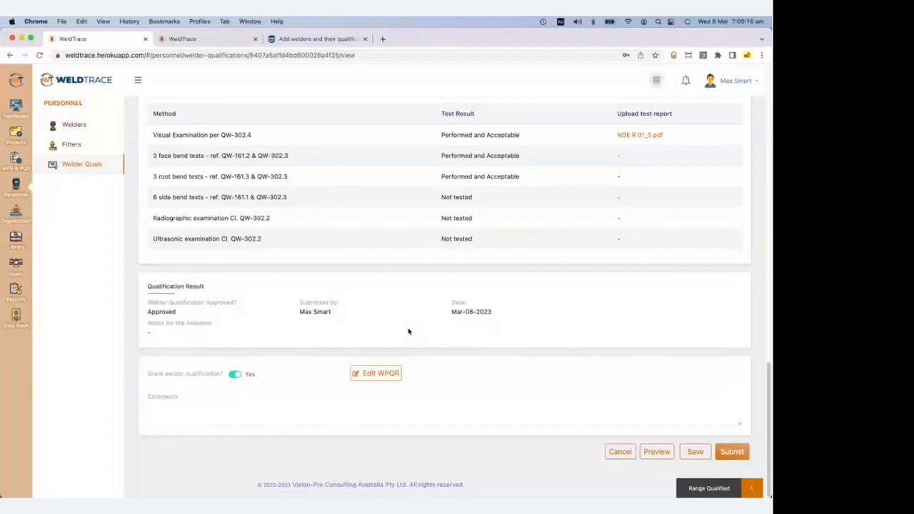
pyautogui.click(738, 453)
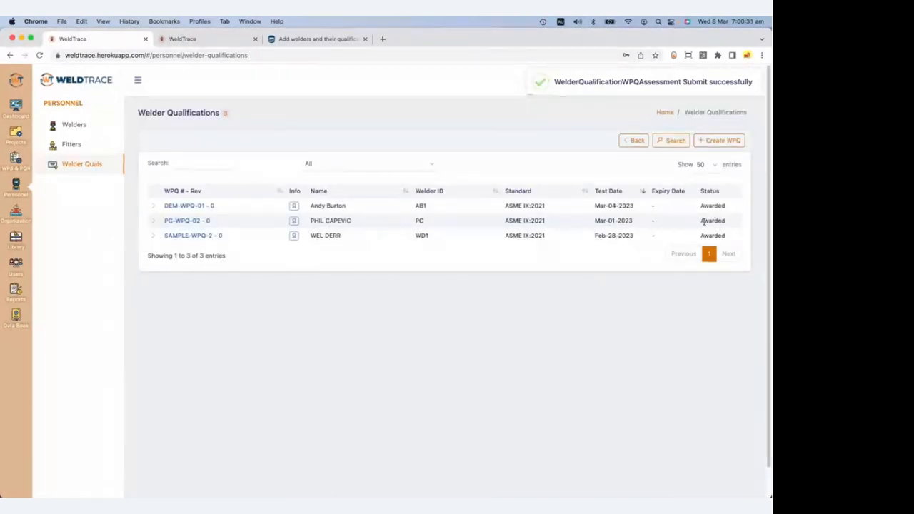
# Read the PC-WPQ-02 certificate PDF at 150% zoom, then start a new WPQ from a WPS.
pyautogui.click(294, 223)
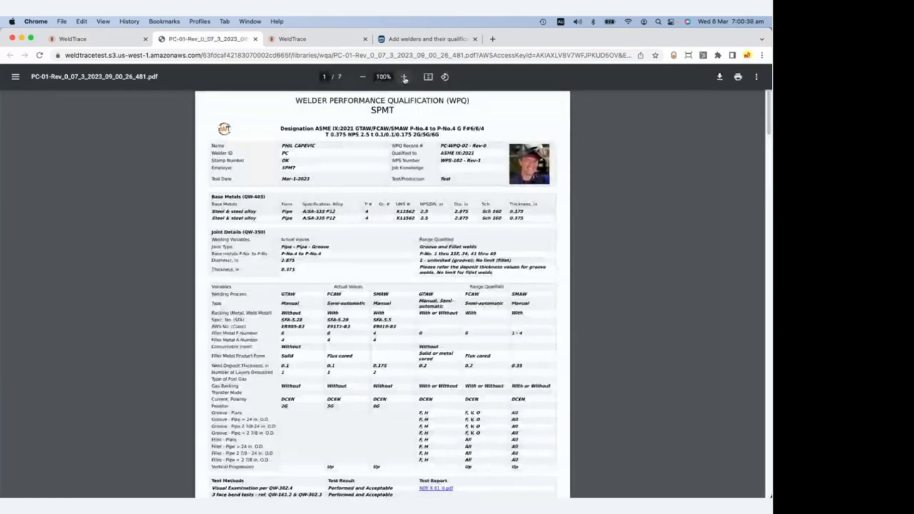
pyautogui.click(405, 77)
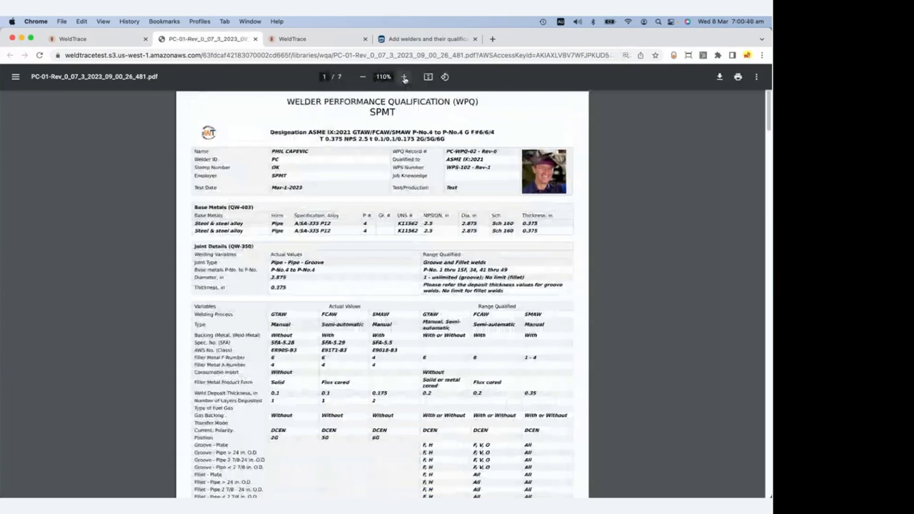
pyautogui.click(404, 77)
pyautogui.click(404, 77)
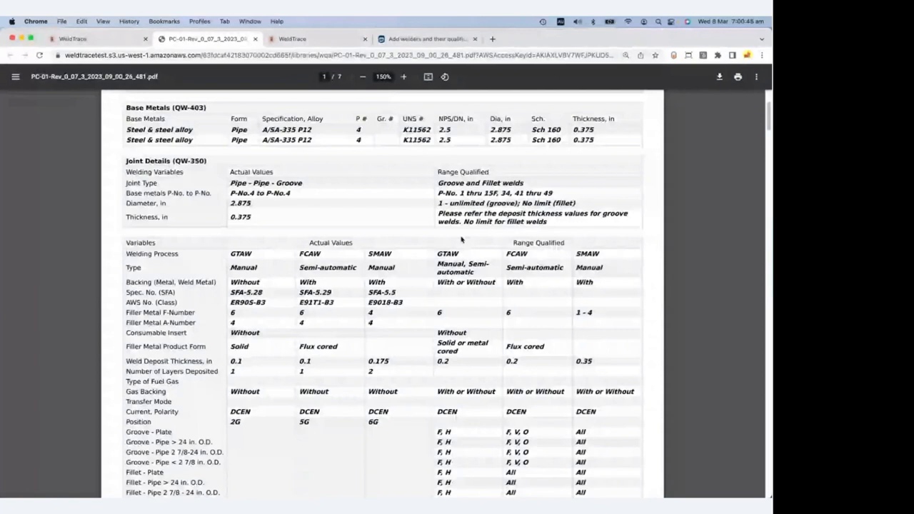
pyautogui.scroll(-1, 255, 249)
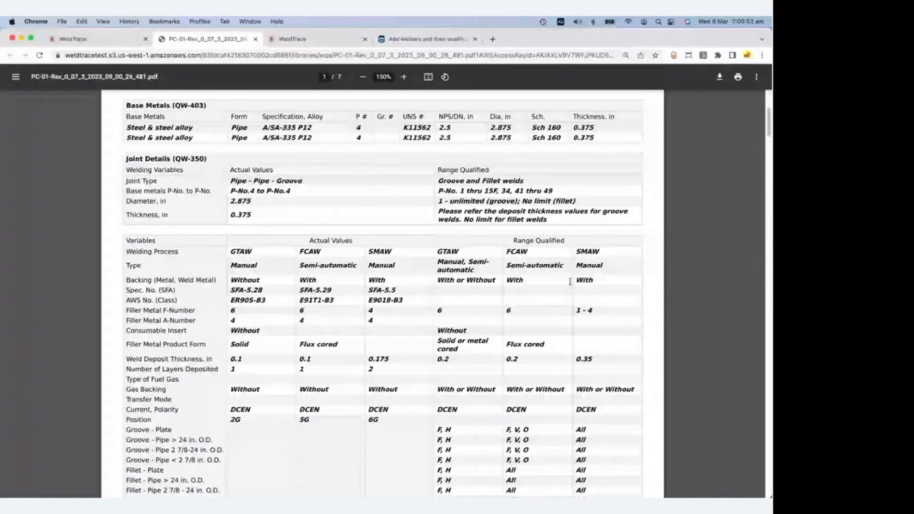
pyautogui.scroll(-4, 490, 305)
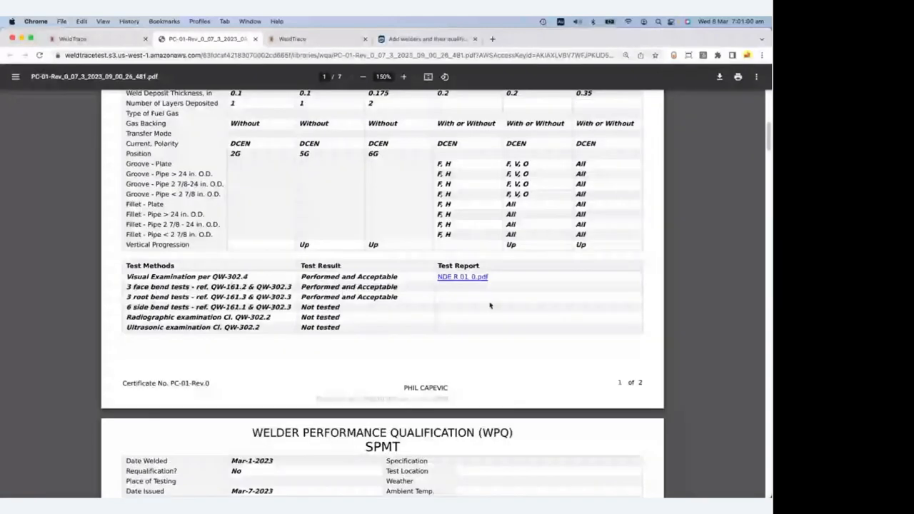
pyautogui.scroll(-2, 490, 306)
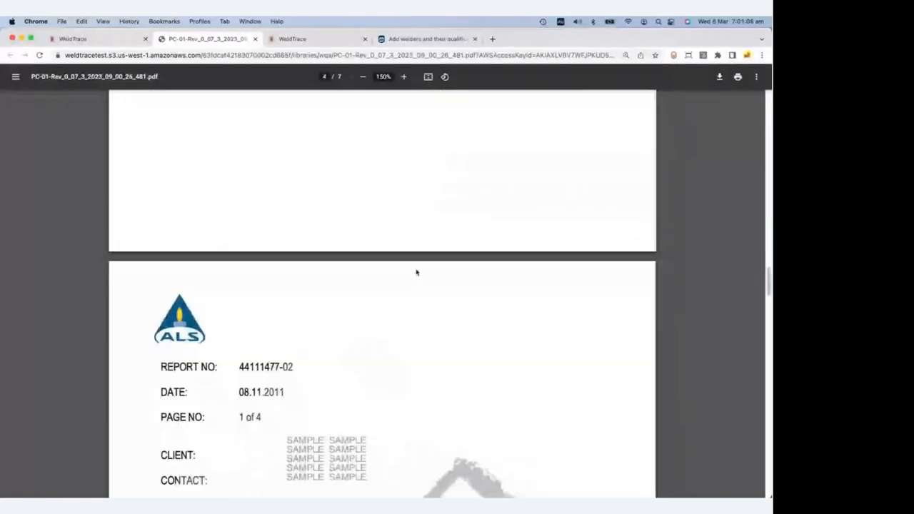
pyautogui.scroll(-1, 416, 272)
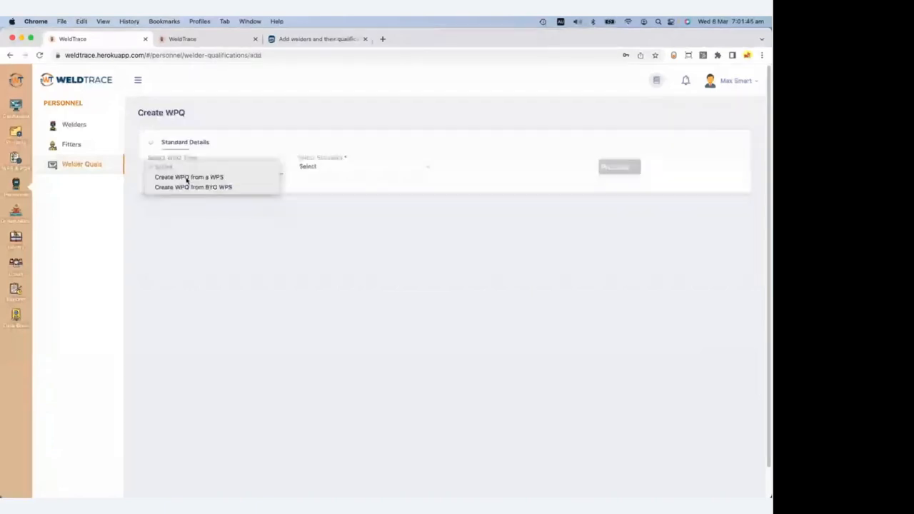
pyautogui.click(187, 178)
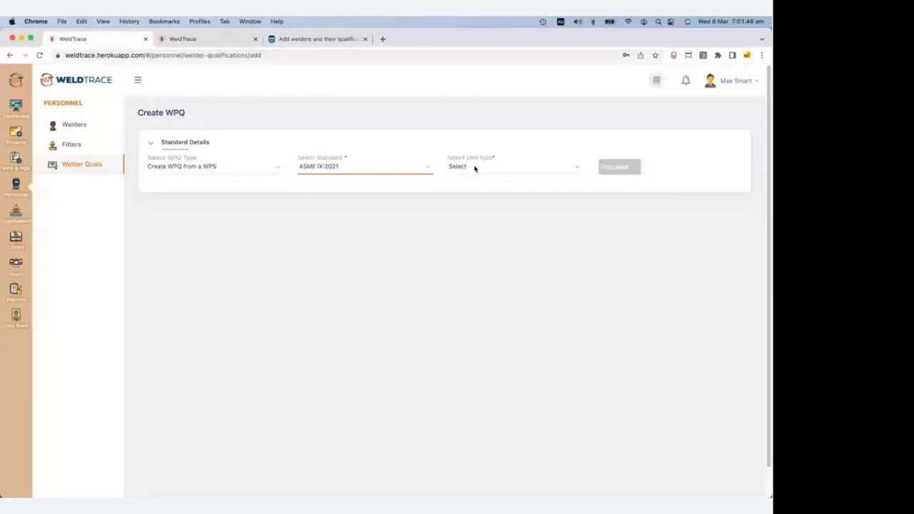
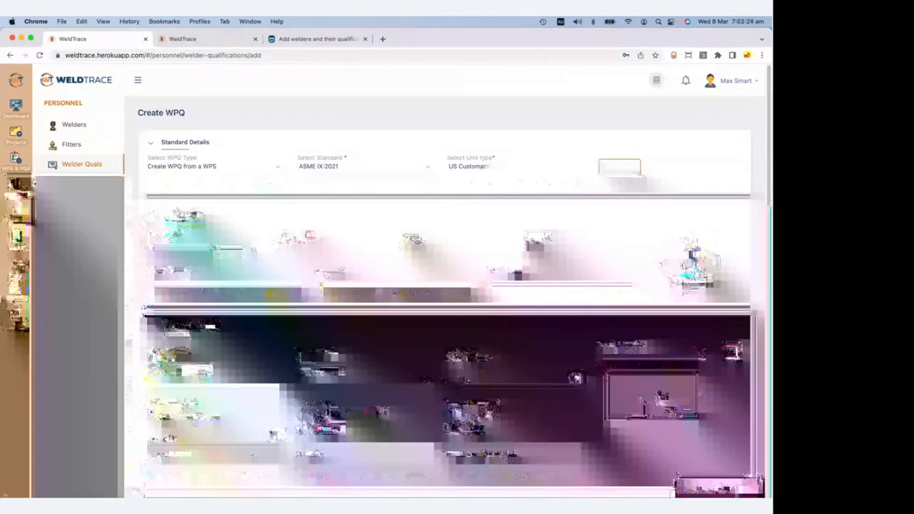
# Choose welder PC from the Unique ID list for the new WPQ.
pyautogui.click(212, 249)
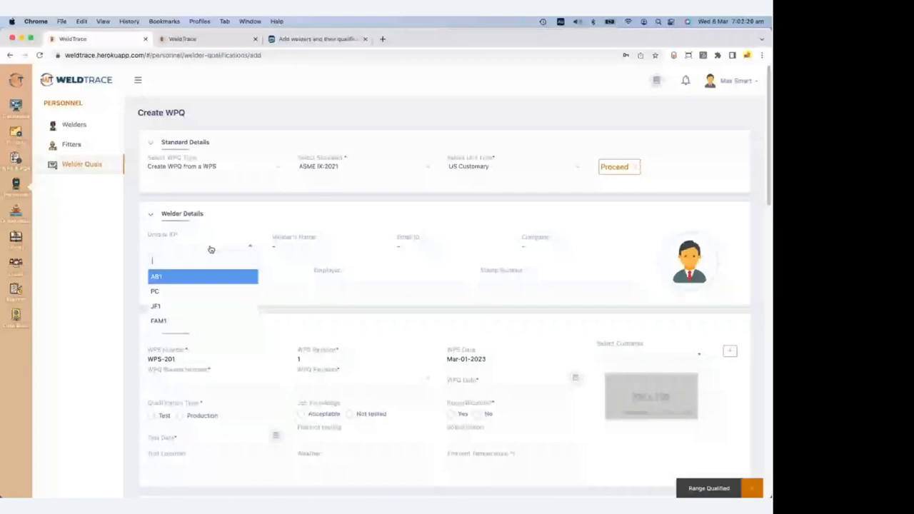
pyautogui.click(155, 292)
pyautogui.scroll(-1, 350, 320)
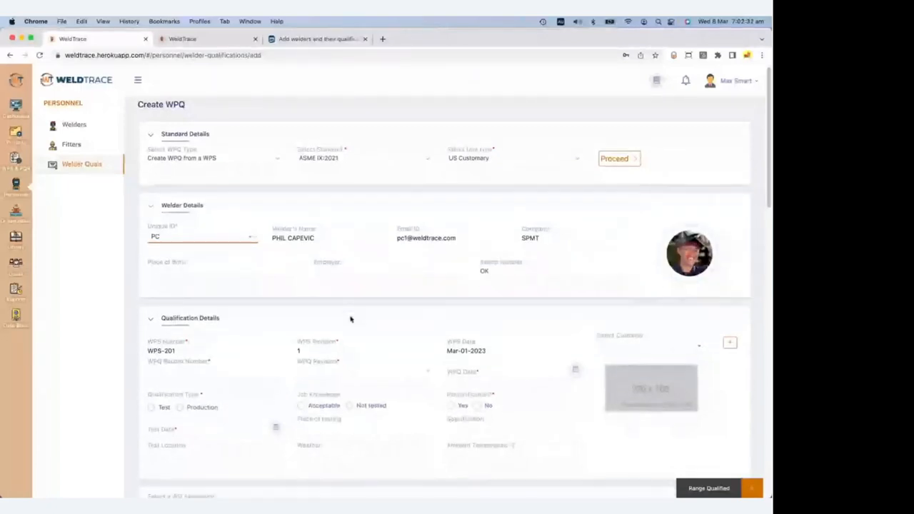
pyautogui.scroll(-2, 350, 319)
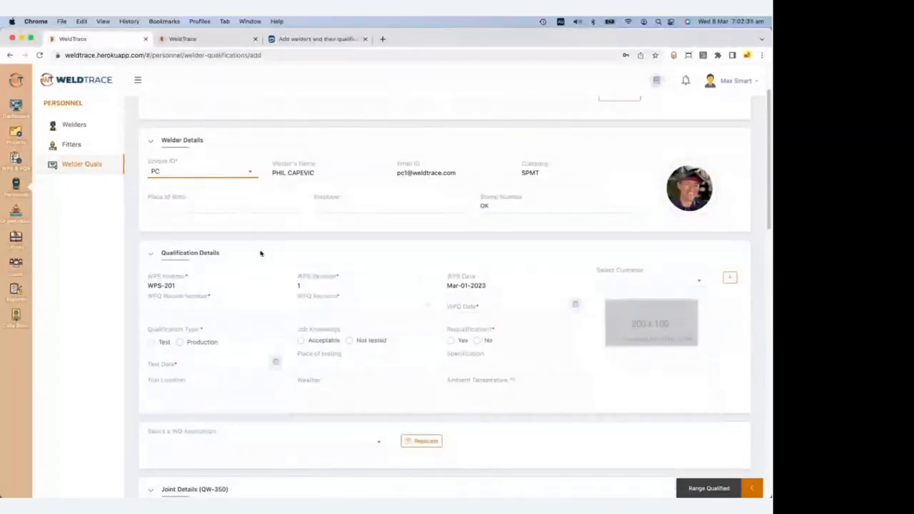
pyautogui.scroll(-1, 260, 253)
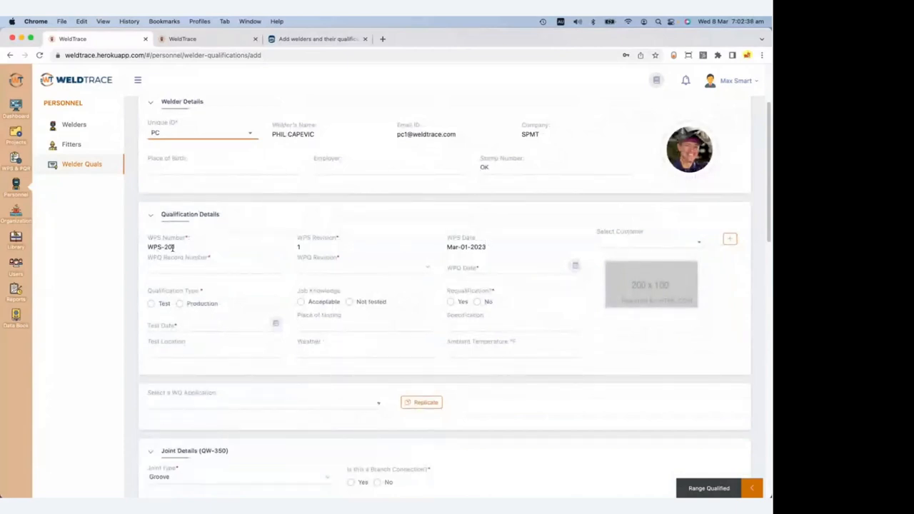
# Set SPMT as the customer for the WPS-201 qualification.
pyautogui.moveTo(152, 247); pyautogui.dragTo(184, 250)
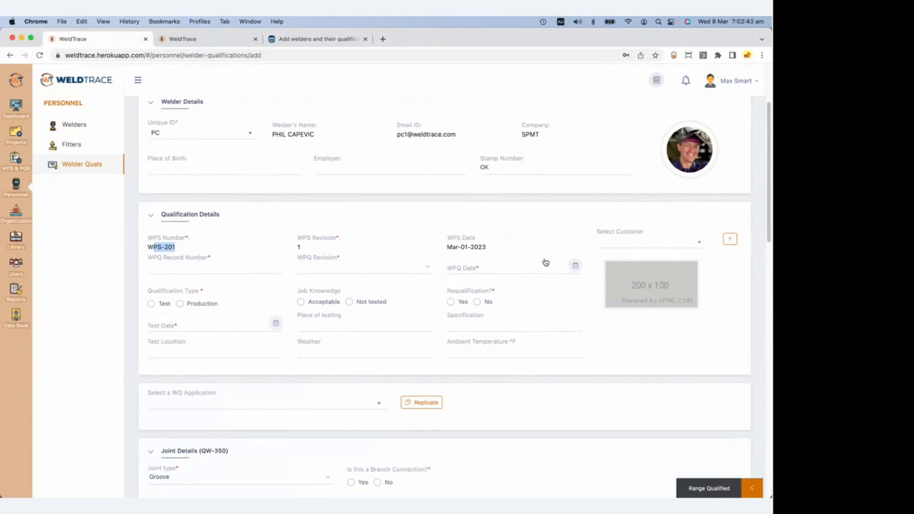
pyautogui.click(218, 265)
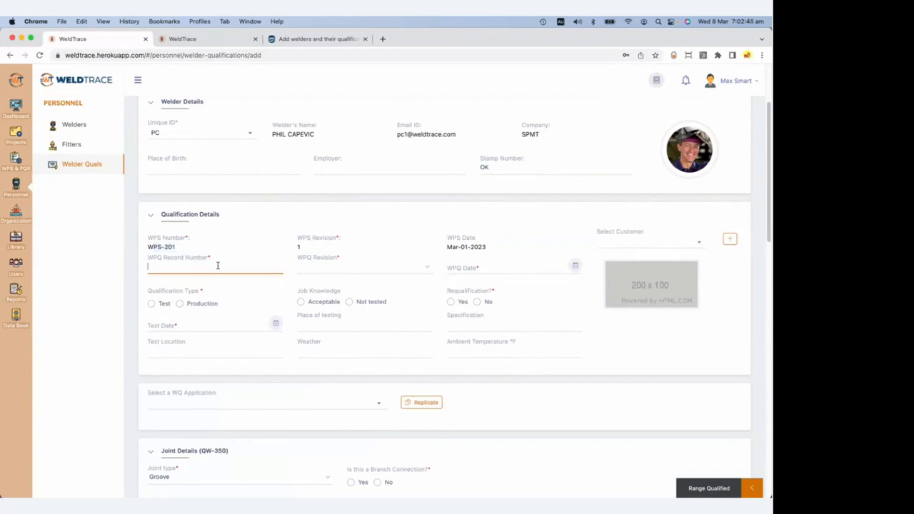
pyautogui.click(670, 243)
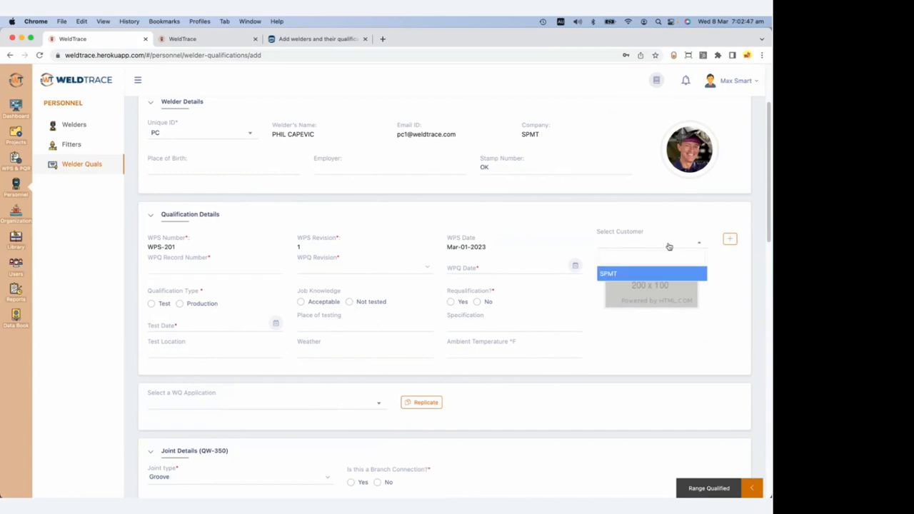
pyautogui.click(622, 275)
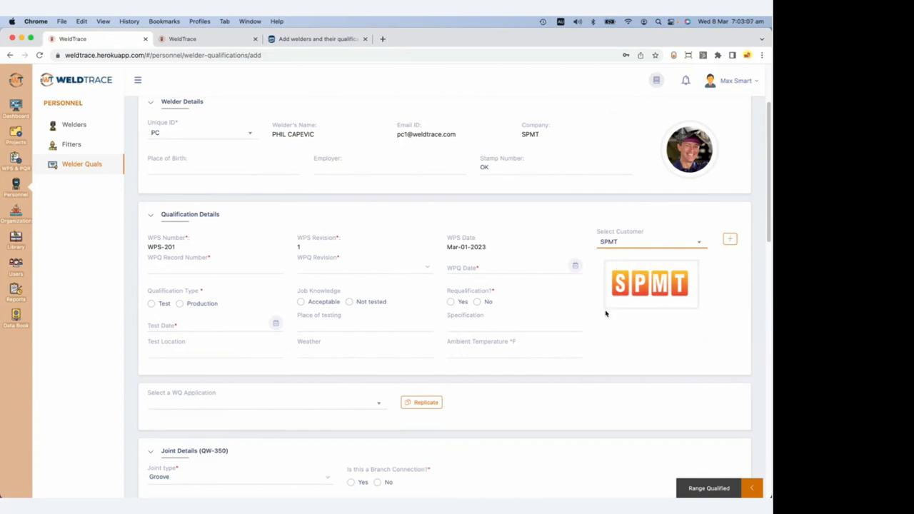
# Enter WPQ record number PC-WPQ-03 with revision 0.
pyautogui.click(193, 266)
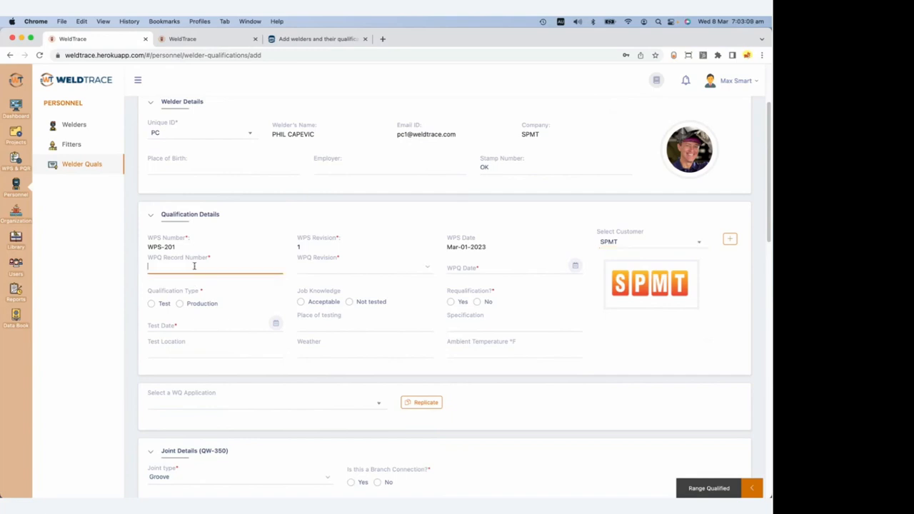
pyautogui.write('PC-WPQ-03')
pyautogui.click(347, 271)
pyautogui.click(337, 275)
# Set the WPQ date to Mar-06-2023 from the calendar and open the WQ Association choices.
pyautogui.click(520, 267)
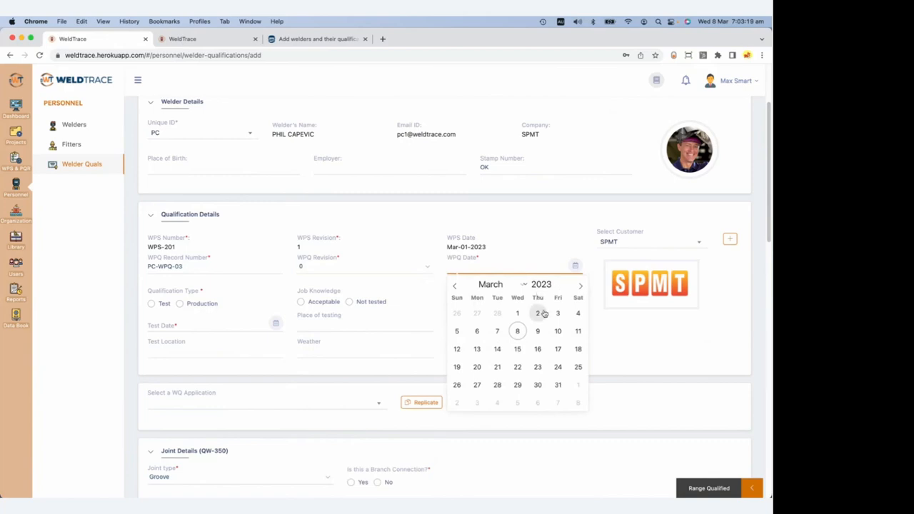
pyautogui.click(457, 331)
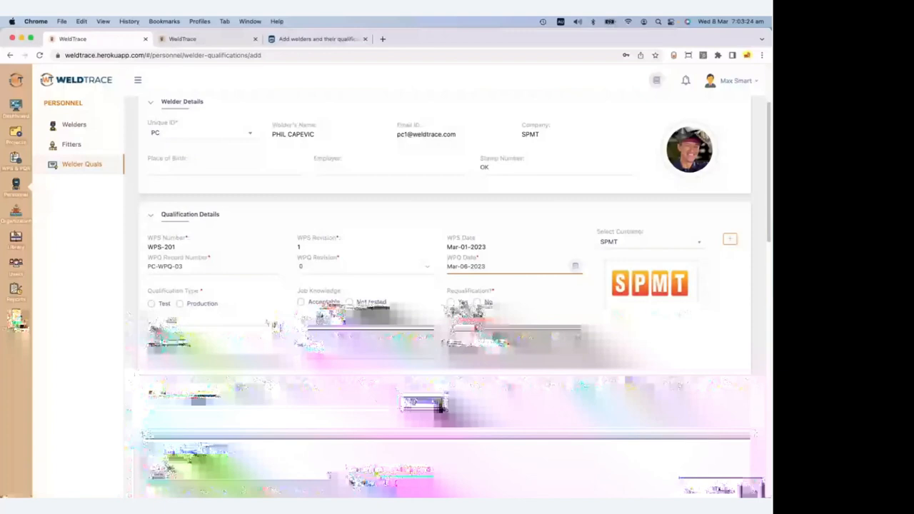
pyautogui.scroll(-3, 225, 320)
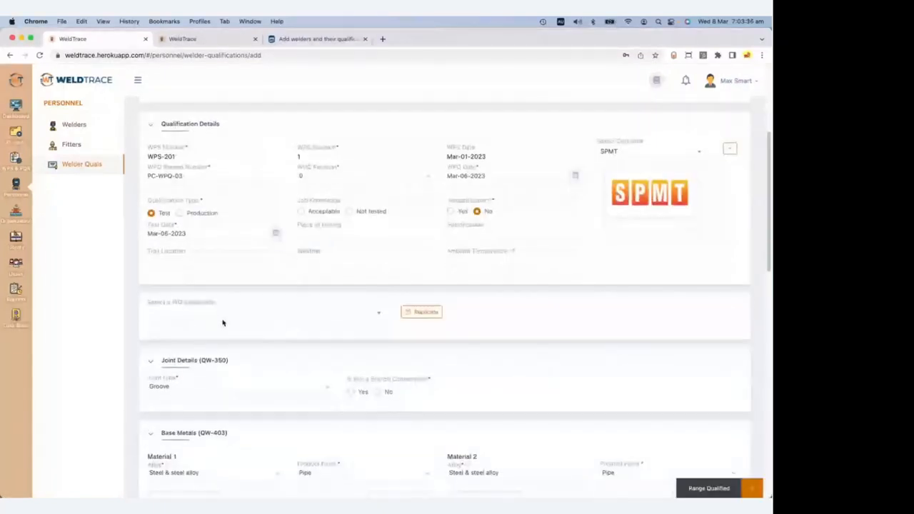
pyautogui.click(357, 315)
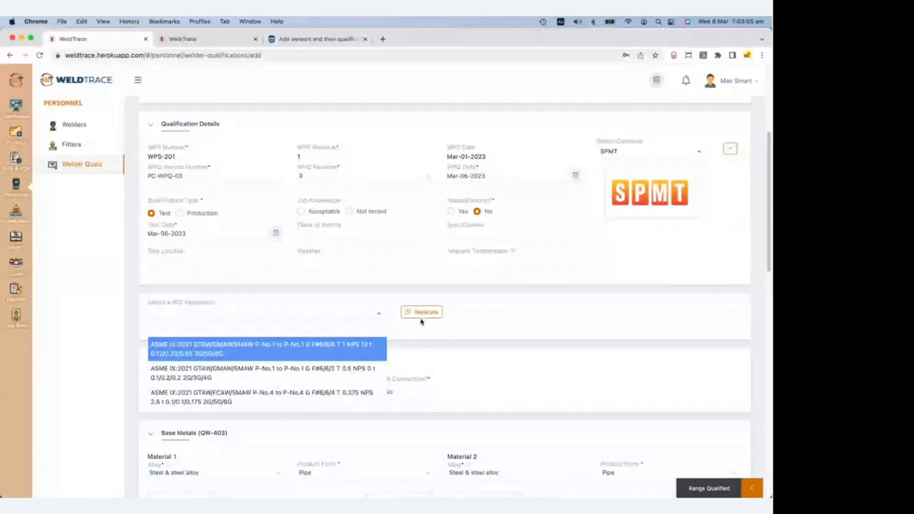
# Close the WQ Association list and bring up the Pipe Dimensions table for Material 1 (A/SA-335 P12).
pyautogui.click(214, 312)
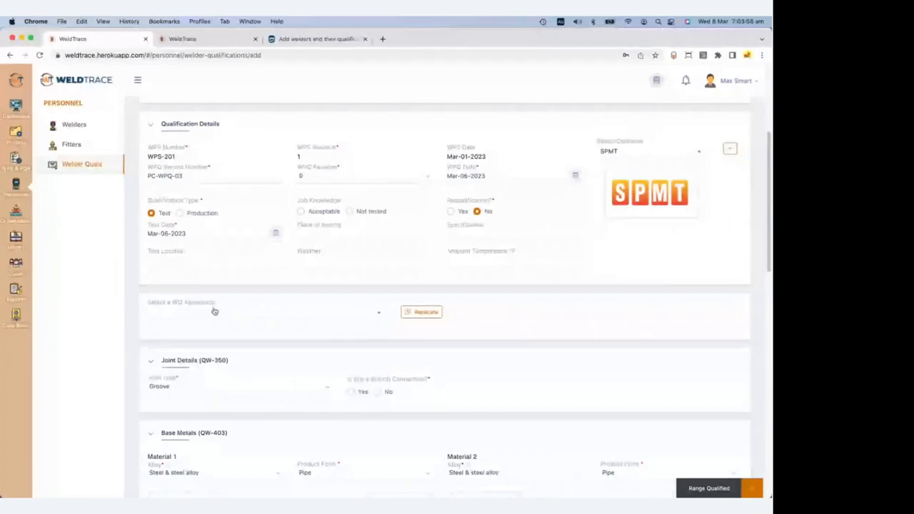
pyautogui.scroll(-2, 343, 343)
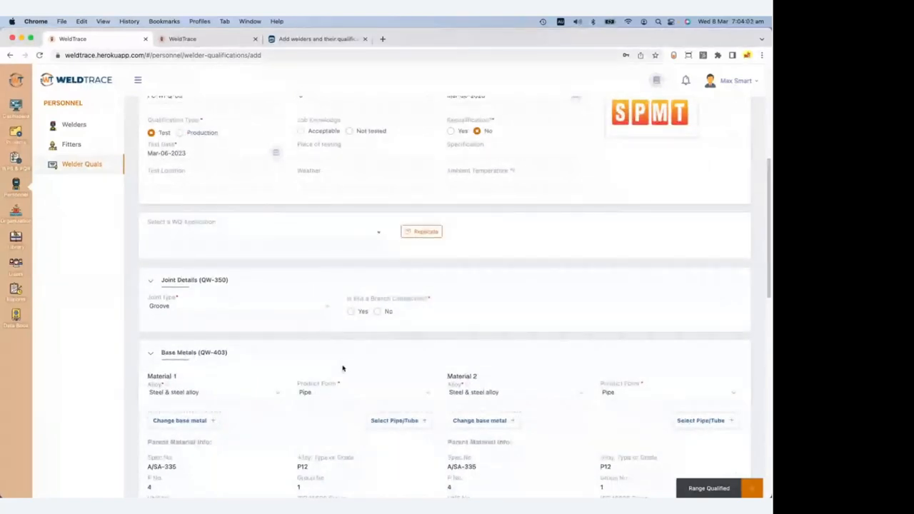
pyautogui.scroll(-5, 314, 370)
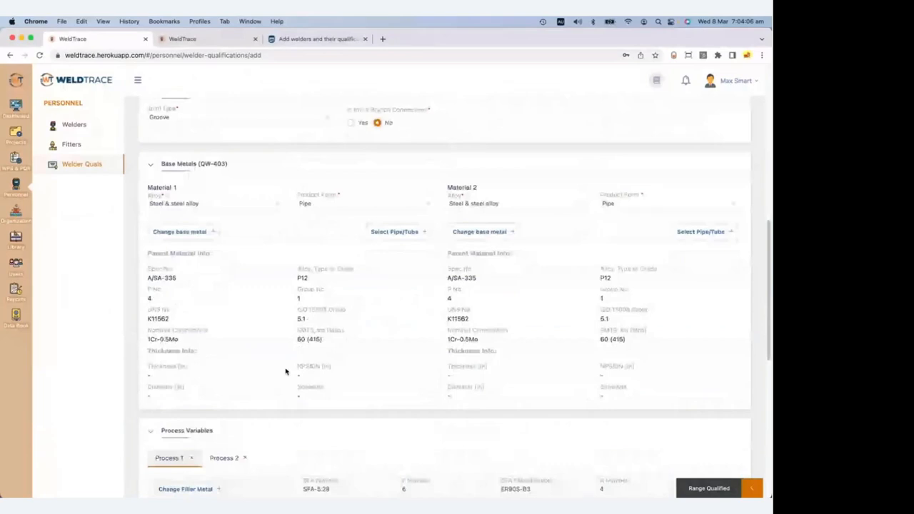
pyautogui.scroll(-1, 285, 372)
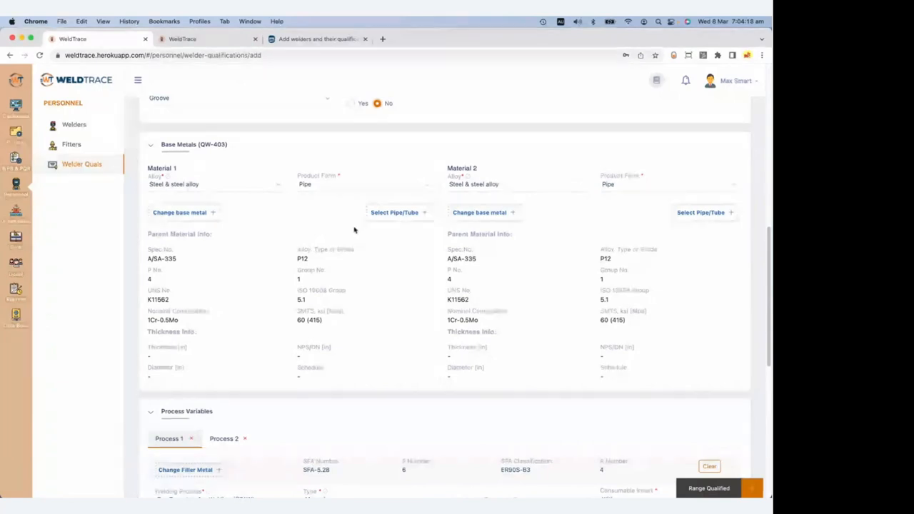
pyautogui.click(395, 217)
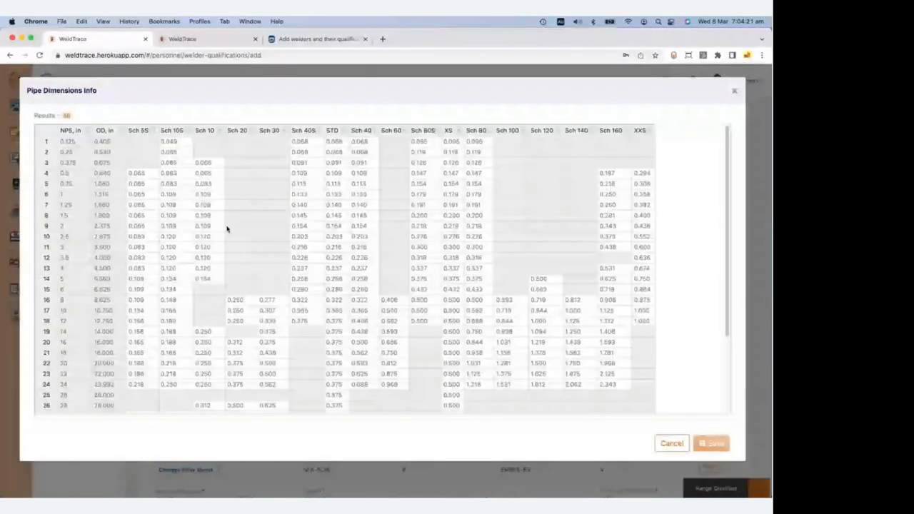
# Choose NPS 2.5 Sch 160 pipe (0.375 in wall, 2.875 in diameter) for both materials.
pyautogui.click(608, 238)
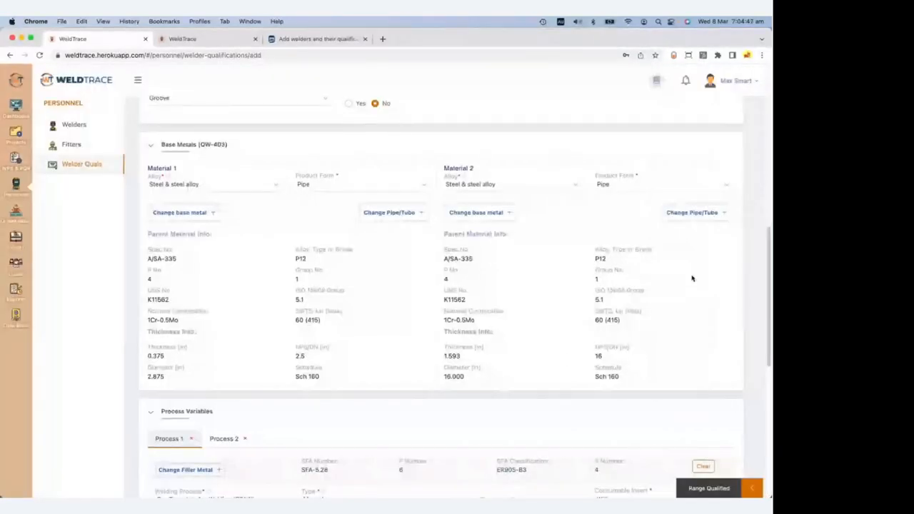
pyautogui.click(704, 214)
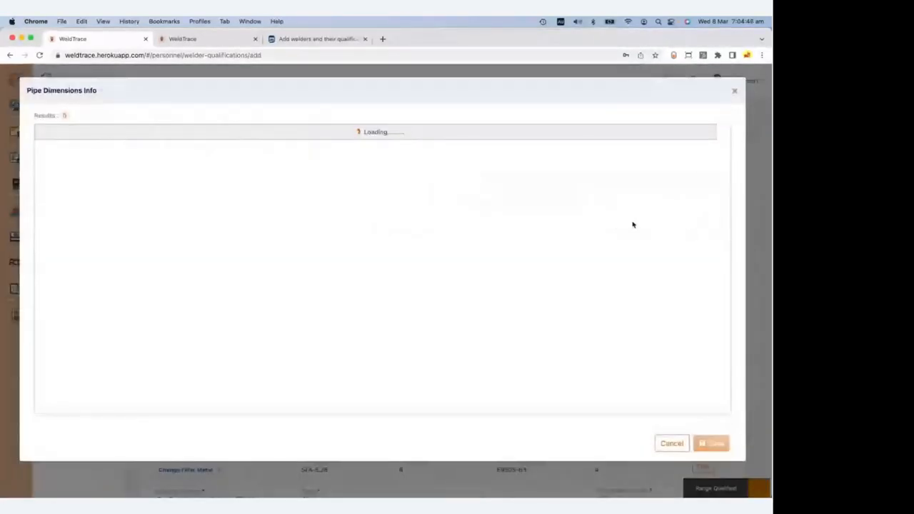
pyautogui.click(617, 235)
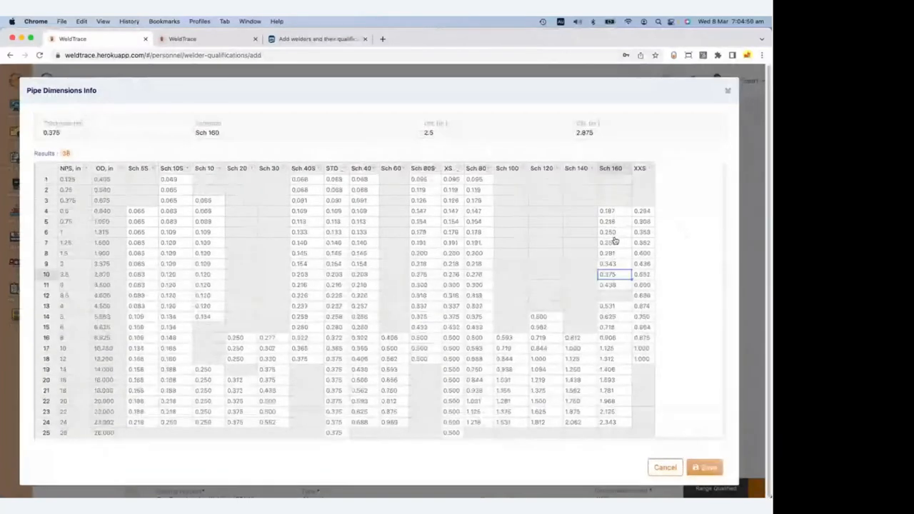
pyautogui.click(703, 467)
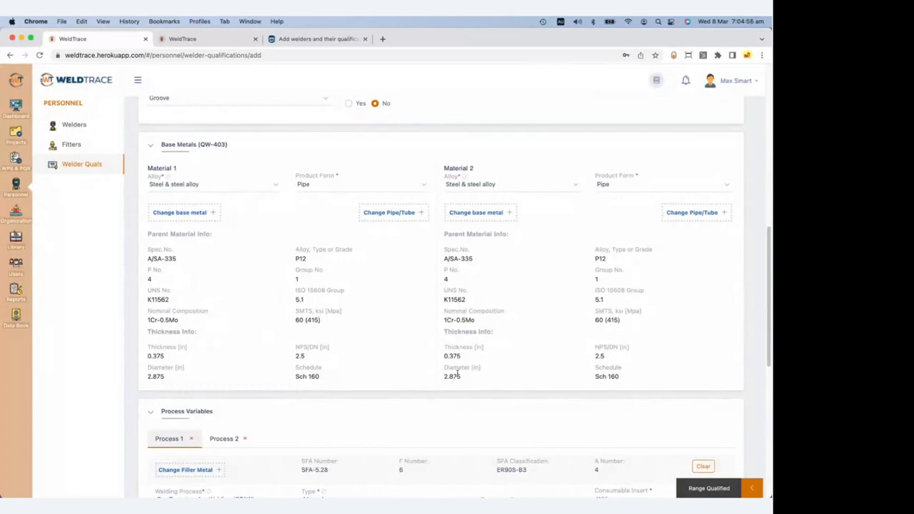
pyautogui.scroll(-3, 472, 343)
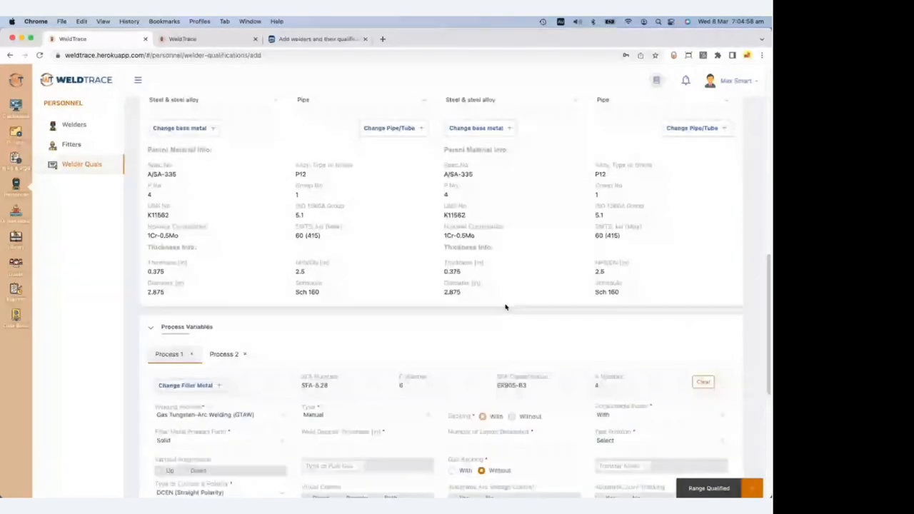
# Give Process 1 GTAW a 0.1 in deposit thickness, 1 layer and test position 2G.
pyautogui.scroll(-5, 504, 291)
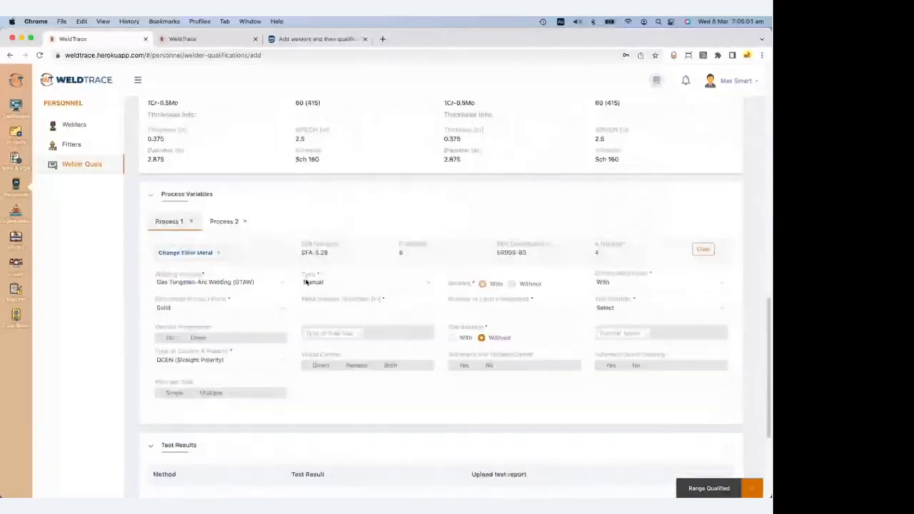
pyautogui.click(355, 308)
pyautogui.write('0.1')
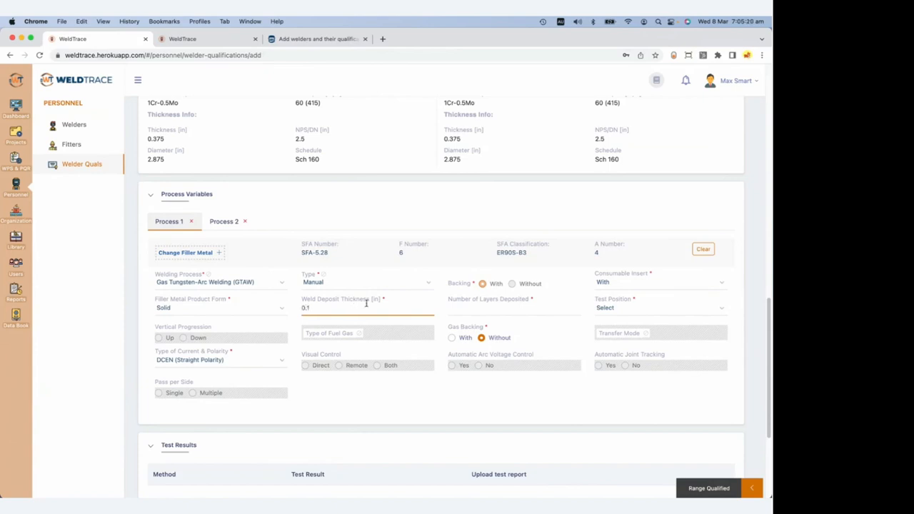
pyautogui.click(492, 310)
pyautogui.write('1')
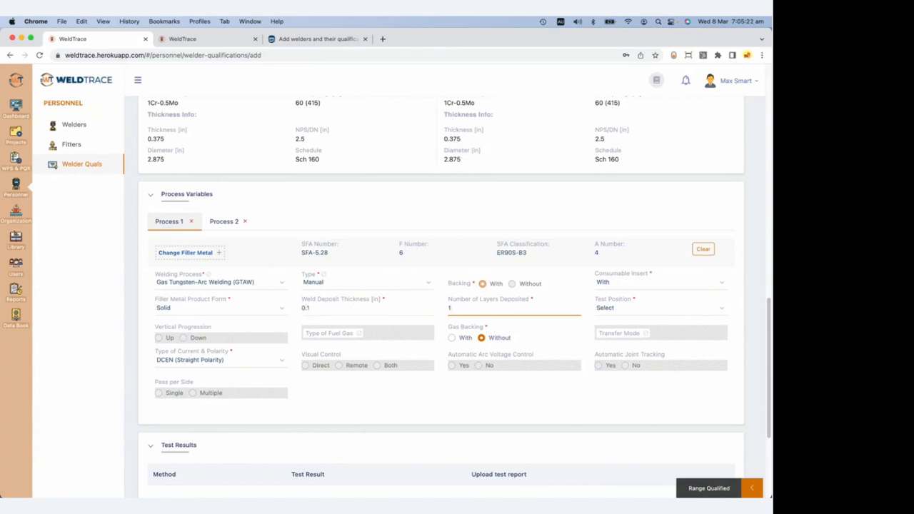
pyautogui.click(626, 315)
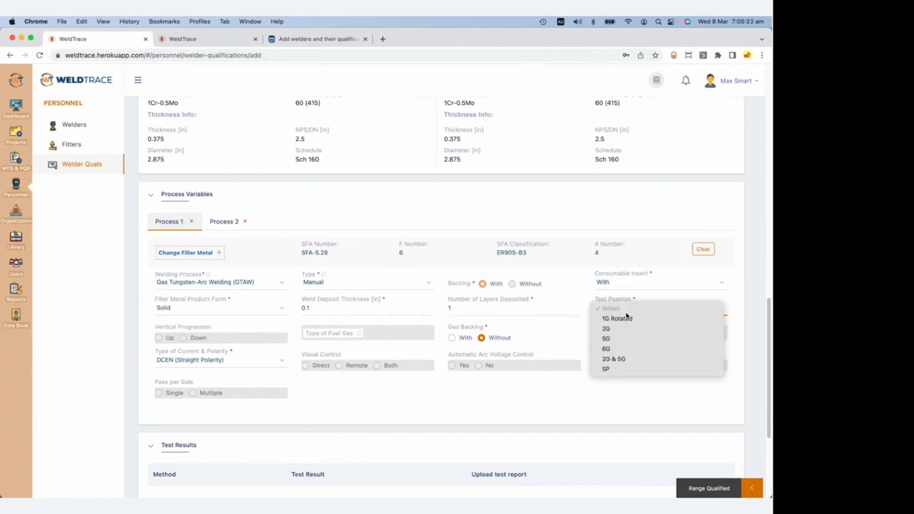
pyautogui.click(626, 328)
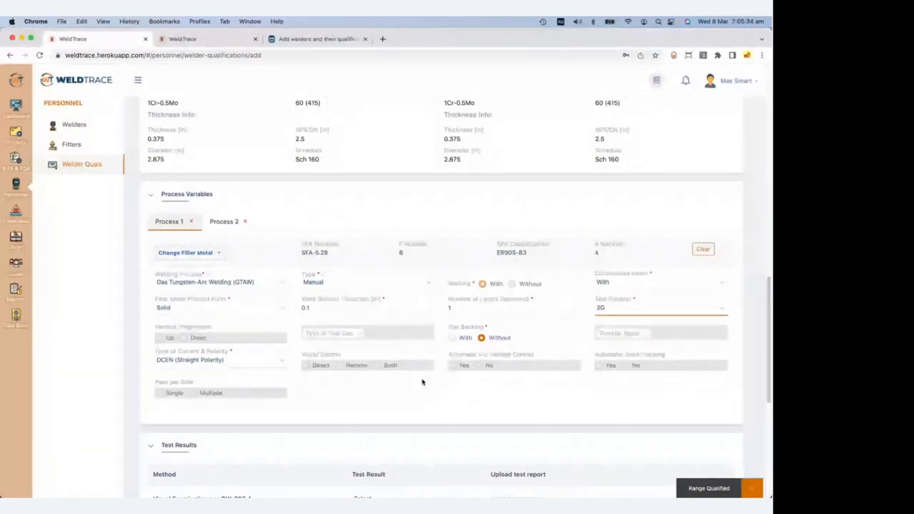
# Give Process 2 GMAW a 0.275 in deposit thickness, 3 layers and test position 5G.
pyautogui.click(227, 222)
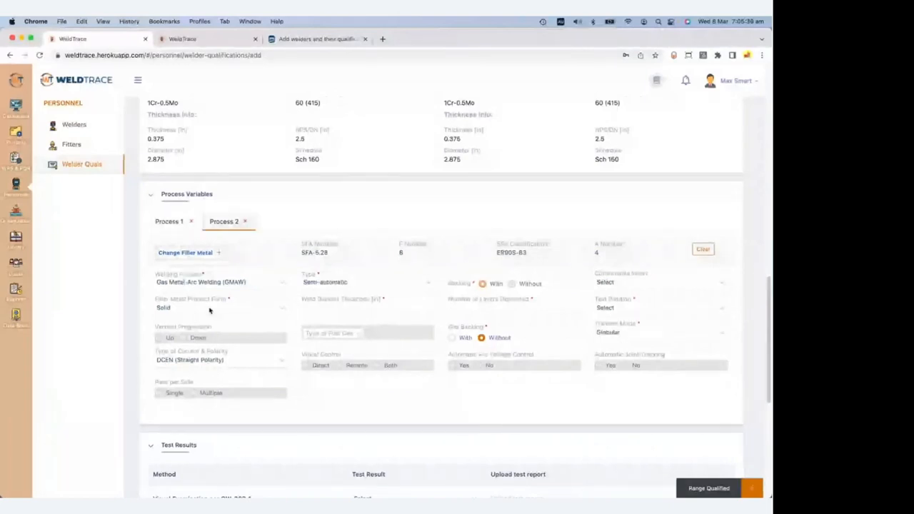
pyautogui.click(342, 307)
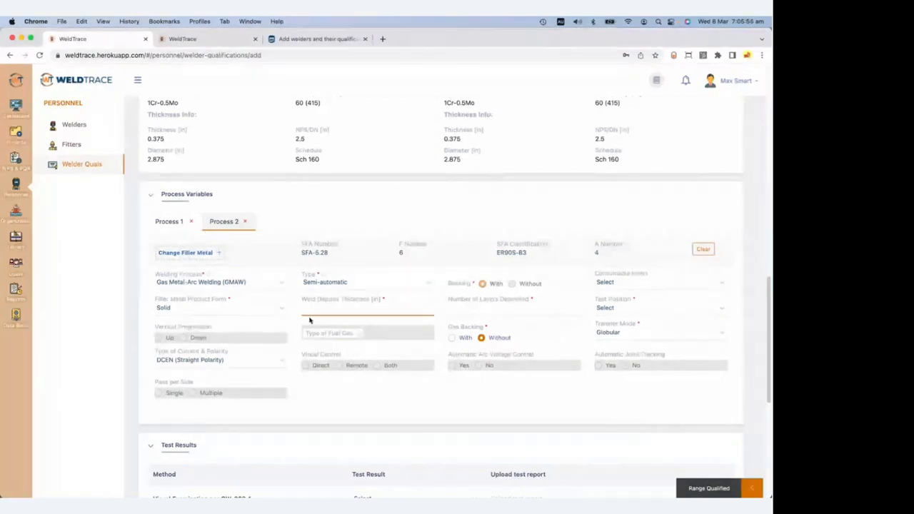
pyautogui.write('0')
pyautogui.write('.275')
pyautogui.press('Tab')
pyautogui.write('3')
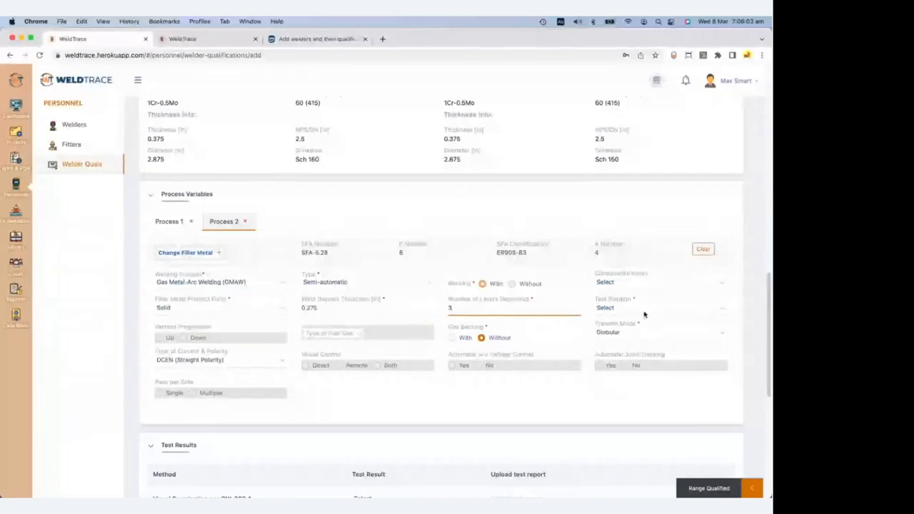
pyautogui.click(645, 313)
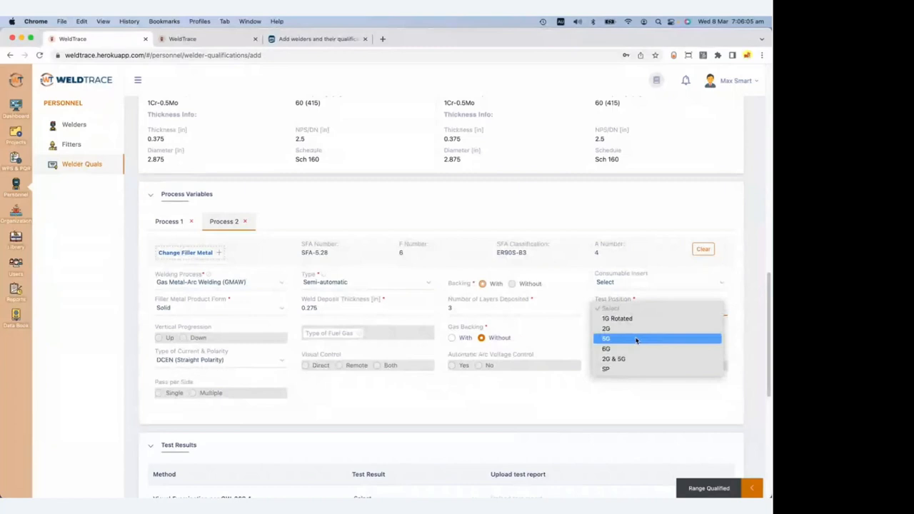
pyautogui.click(637, 339)
pyautogui.scroll(-5, 628, 214)
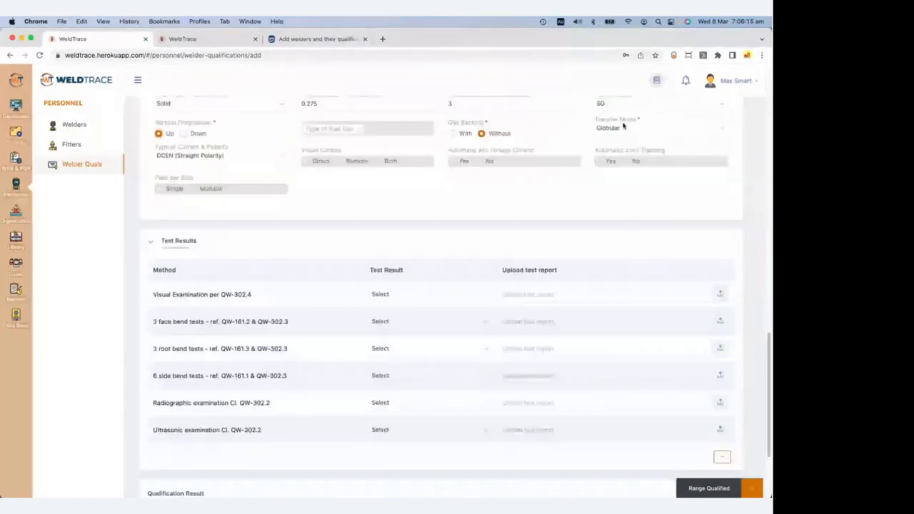
# Mark visual examination Performed and Acceptable, and bend and ultrasonic tests Not tested.
pyautogui.click(449, 293)
pyautogui.click(435, 302)
pyautogui.click(378, 322)
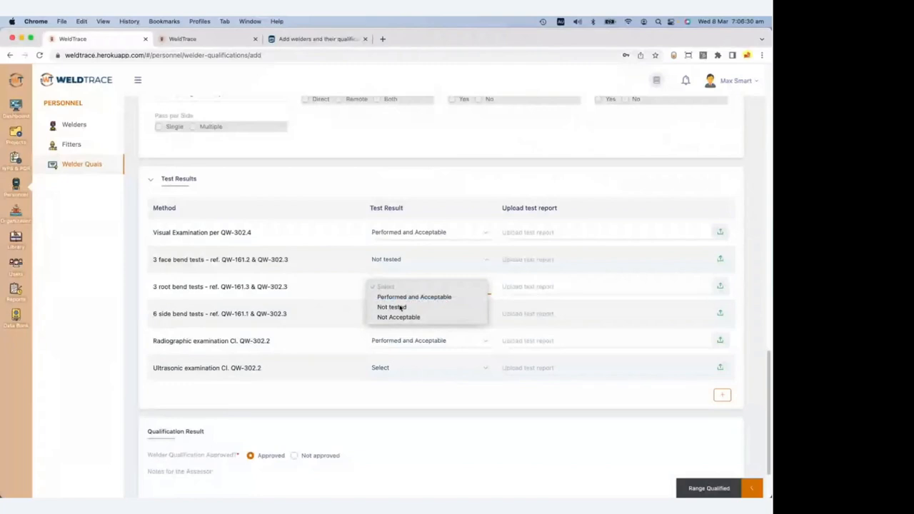
pyautogui.click(401, 307)
pyautogui.click(403, 318)
pyautogui.click(401, 334)
pyautogui.click(421, 374)
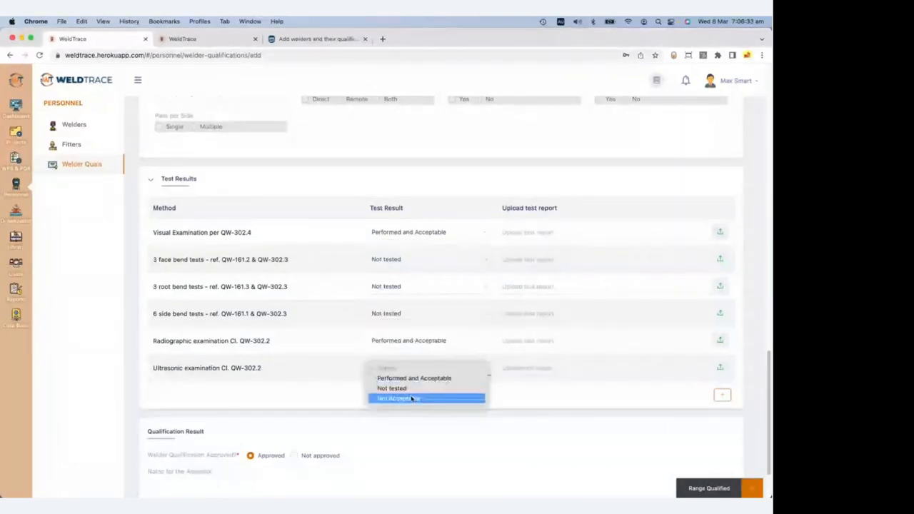
pyautogui.click(414, 387)
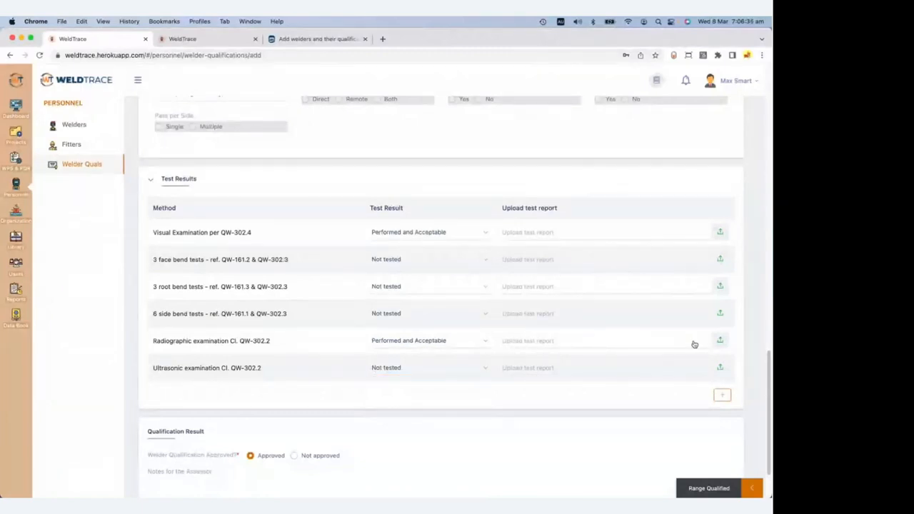
pyautogui.click(720, 341)
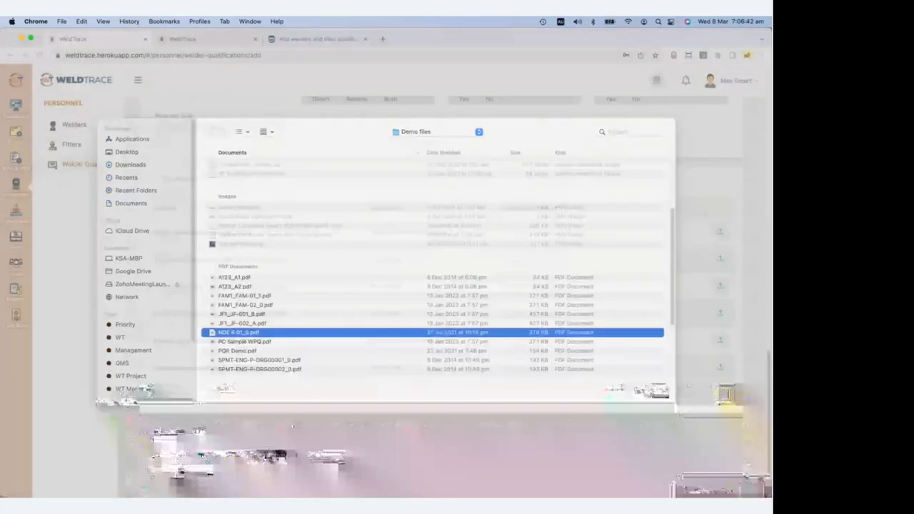
# Upload NDE R 01_0.pdf as the radiographic report and submit PC-WPQ-03 for approval.
pyautogui.doubleClick(445, 329)
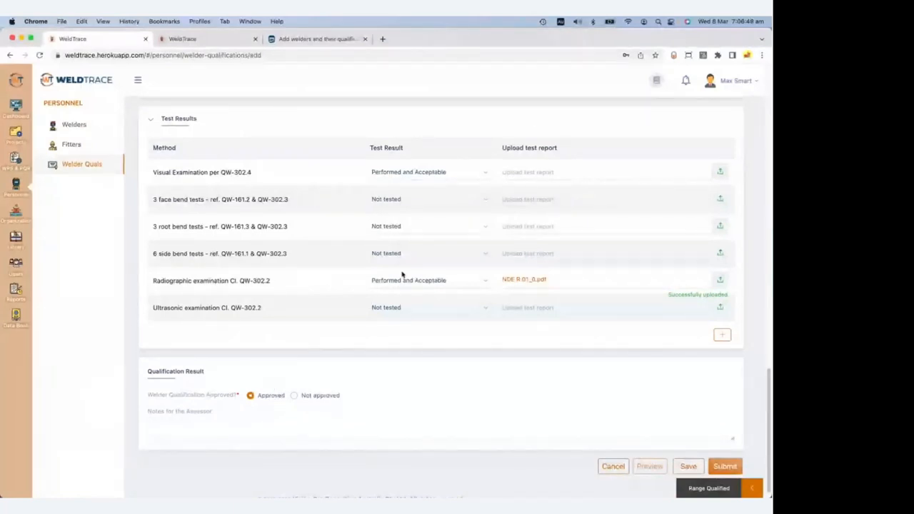
pyautogui.click(750, 488)
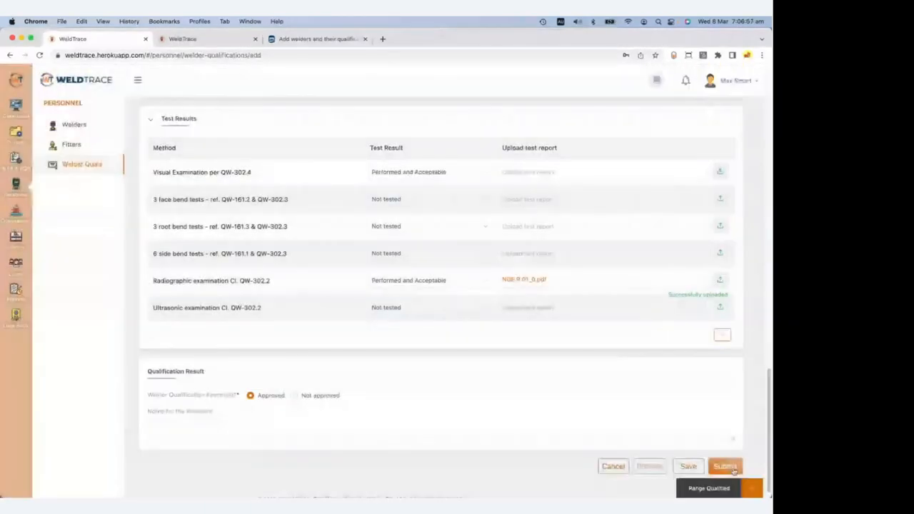
pyautogui.click(726, 467)
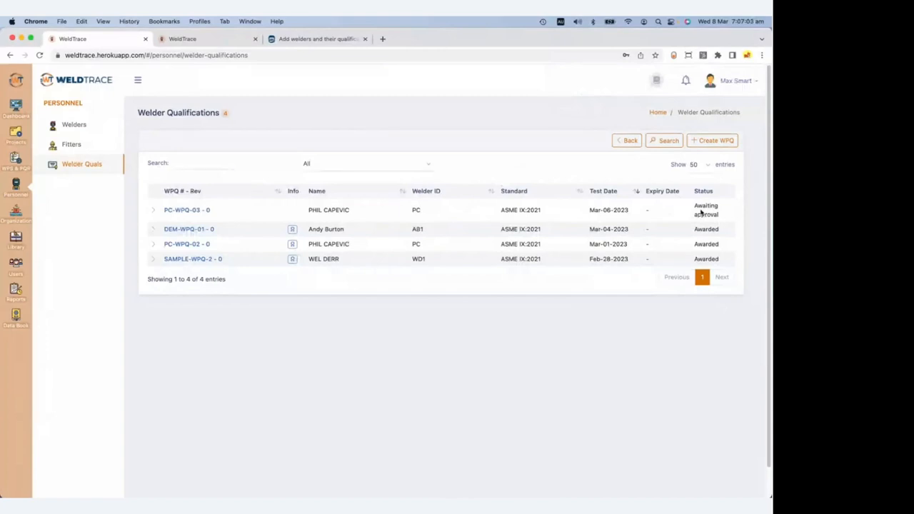
# Open the PC-WPQ-03 qualification record.
pyautogui.click(198, 210)
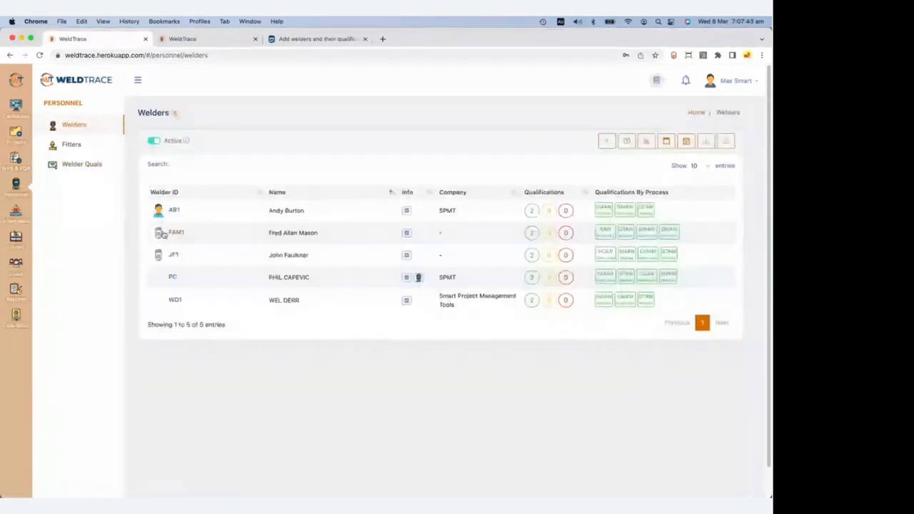
# On welder PC's page, view the first WPQ, cancel without changes, and open the Continuity Report.
pyautogui.click(172, 277)
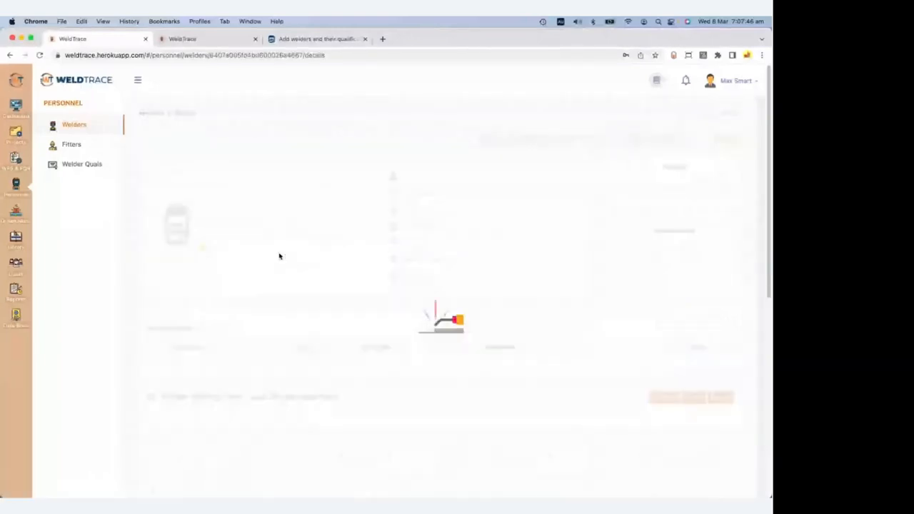
pyautogui.scroll(-5, 305, 280)
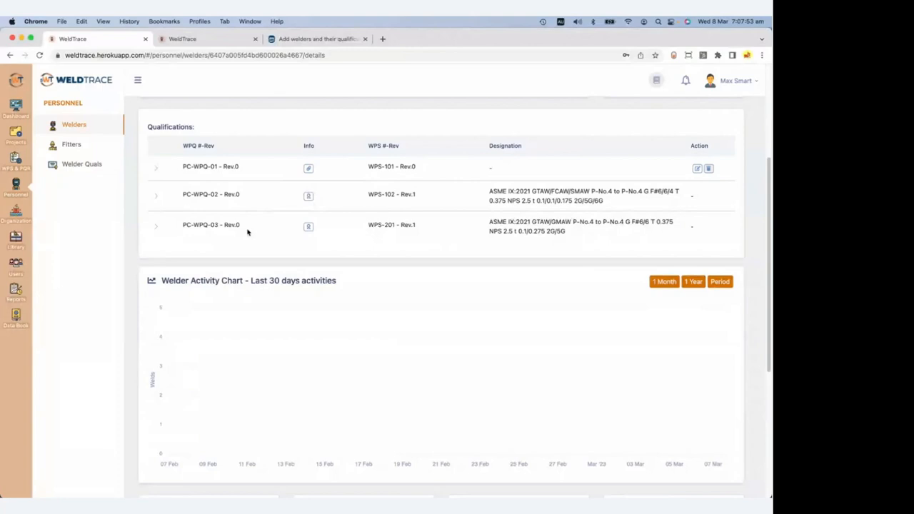
pyautogui.scroll(1, 704, 178)
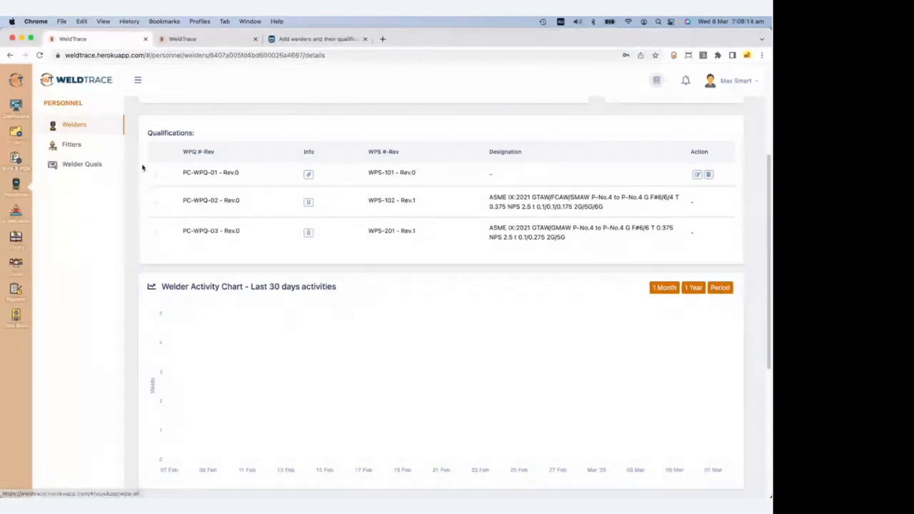
pyautogui.click(698, 175)
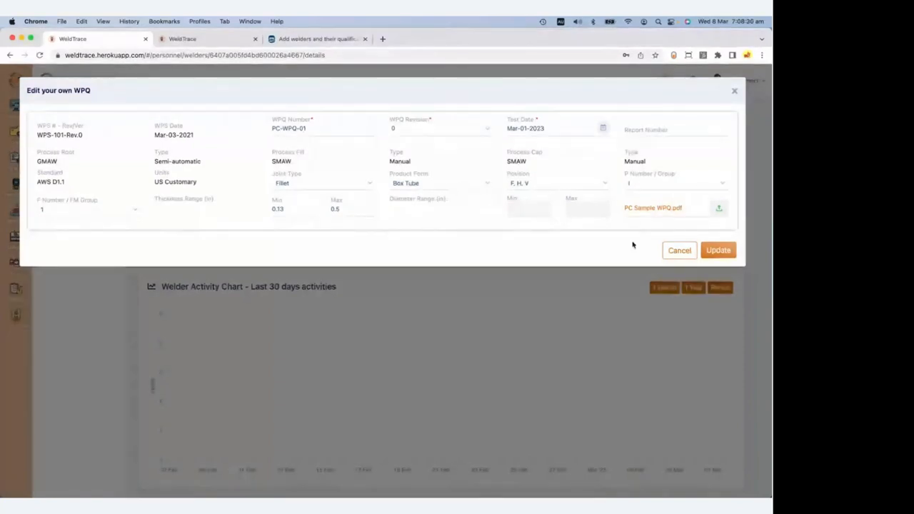
pyautogui.click(680, 251)
pyautogui.click(649, 138)
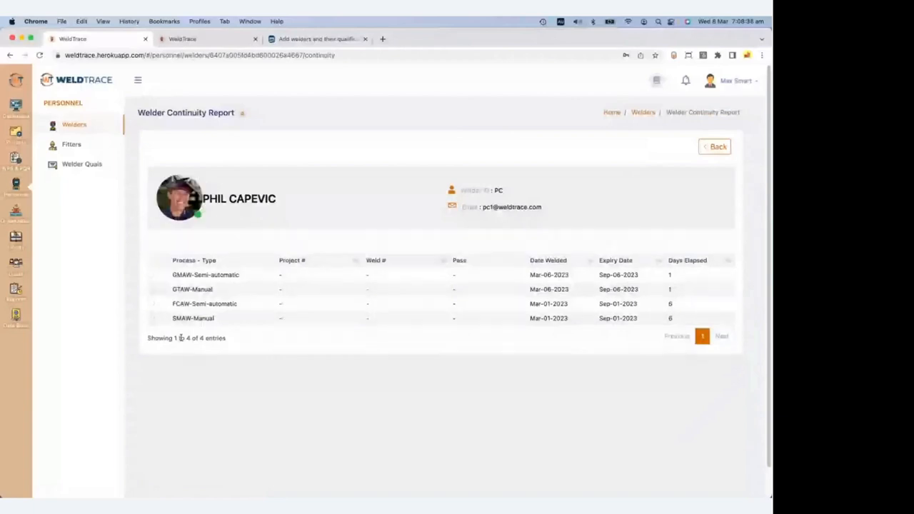
# Confirm GTAW-Manual continuity lists PC-WPQ-02 and PC-WPQ-03, then return to welder PC's detail page.
pyautogui.click(155, 293)
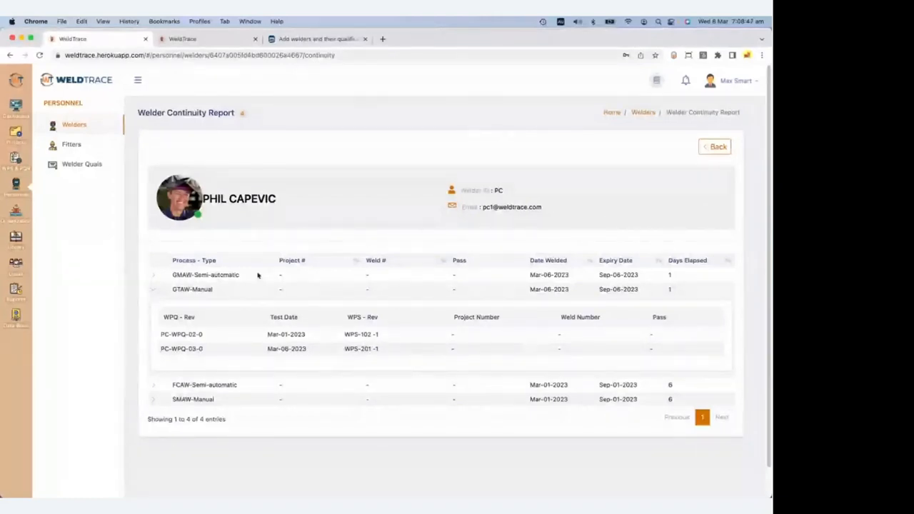
pyautogui.click(719, 148)
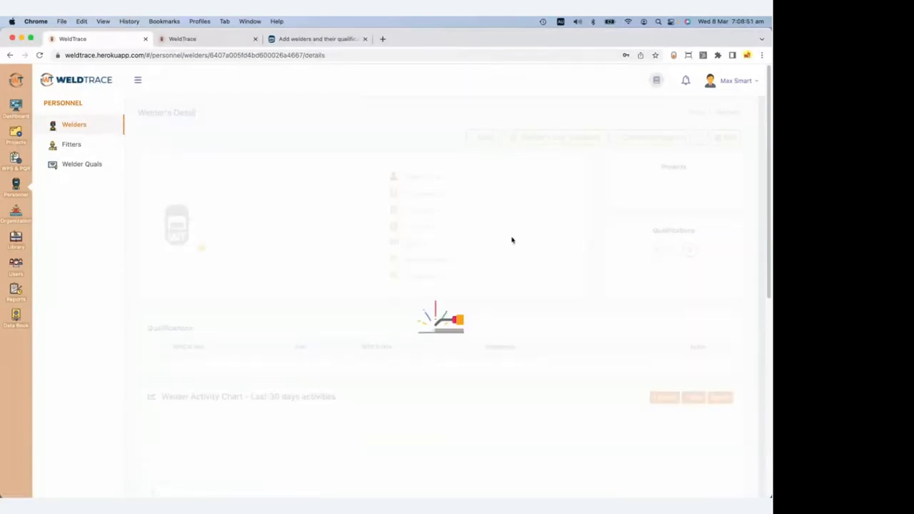
# Open welder qualification PC-WPQ-03 and start a new revision of it.
pyautogui.click(80, 165)
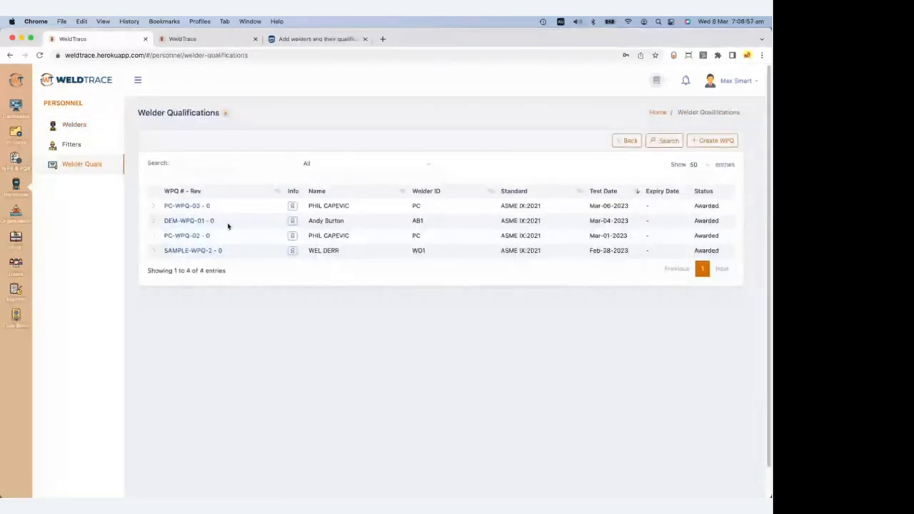
pyautogui.click(178, 206)
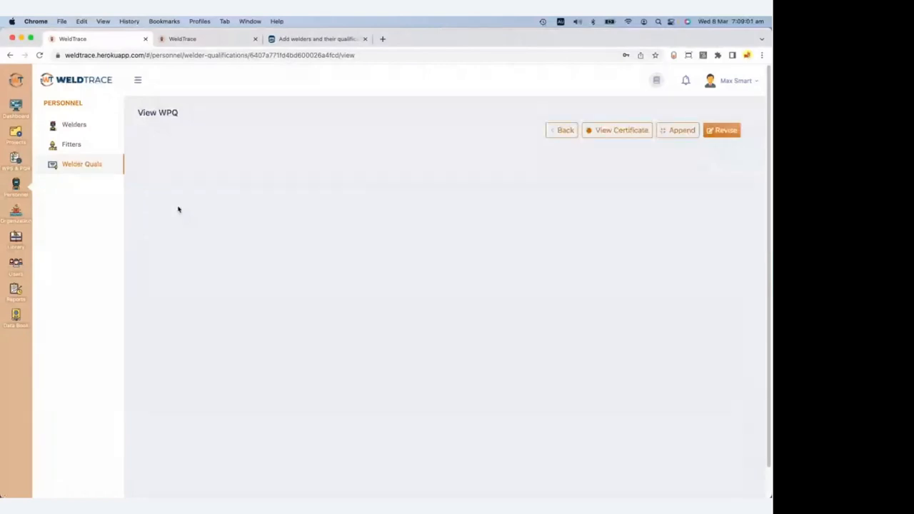
pyautogui.click(722, 130)
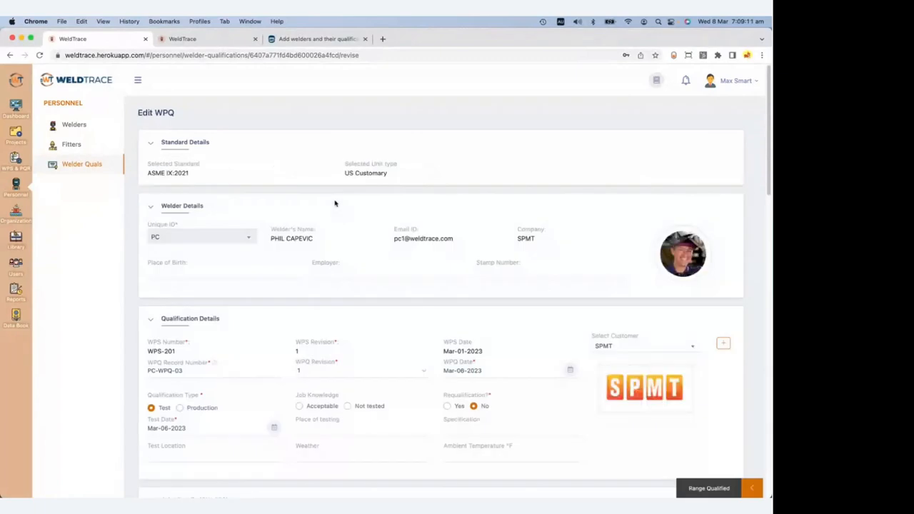
# Enter 1 as the missing WPS revision and review the rest of the revision form.
pyautogui.scroll(-2, 371, 349)
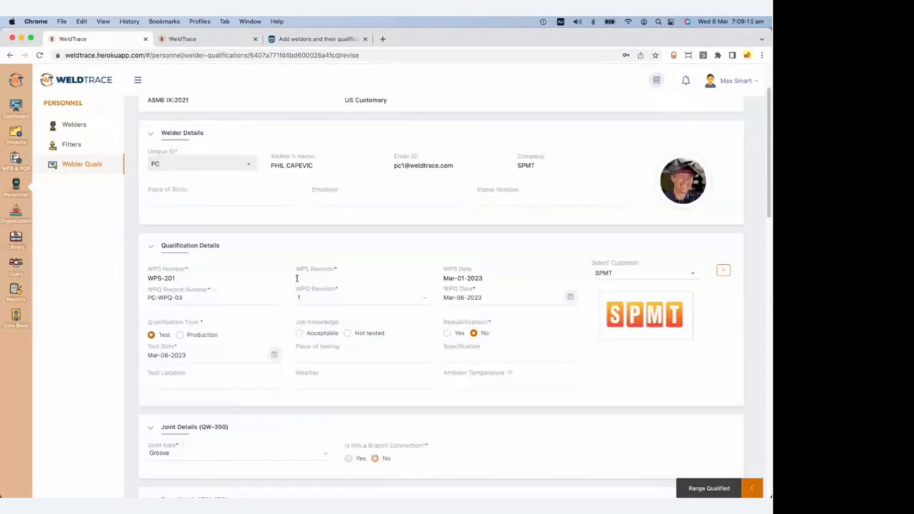
pyautogui.click(297, 279)
pyautogui.write('1')
pyautogui.scroll(-10, 312, 297)
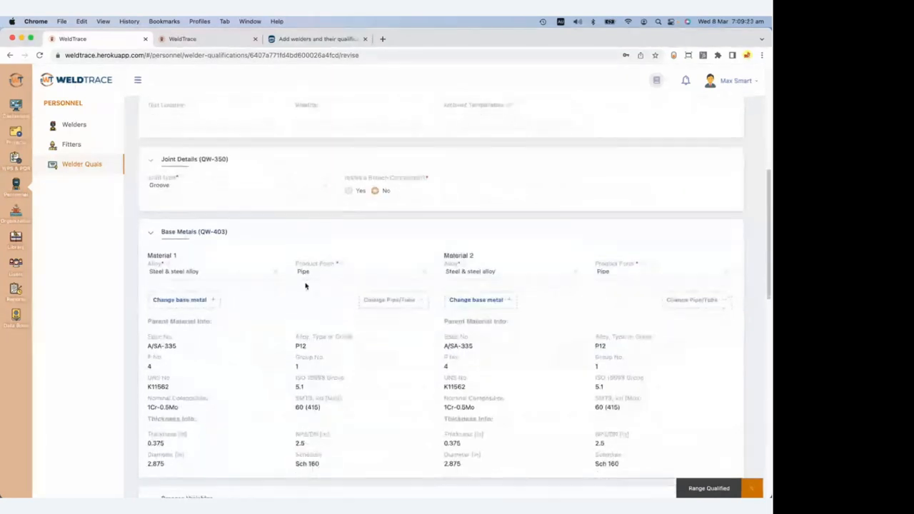
pyautogui.scroll(-5, 308, 288)
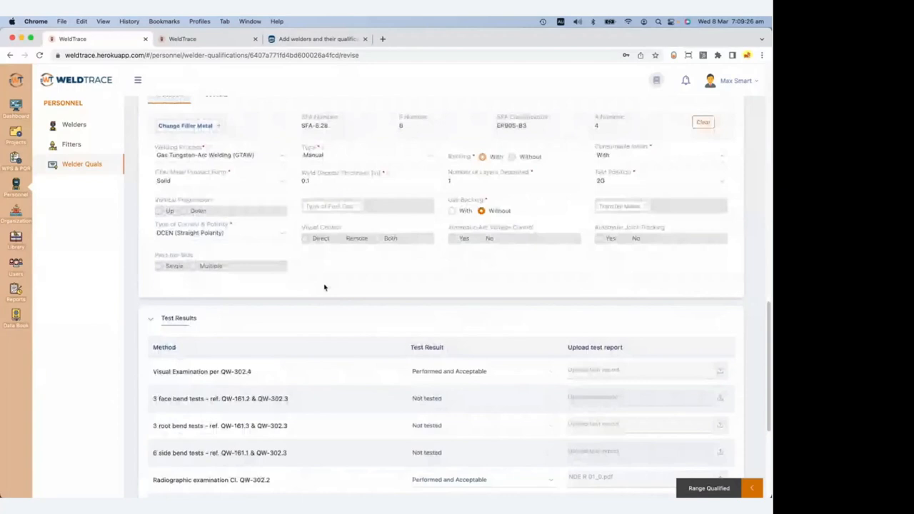
pyautogui.scroll(15, 324, 287)
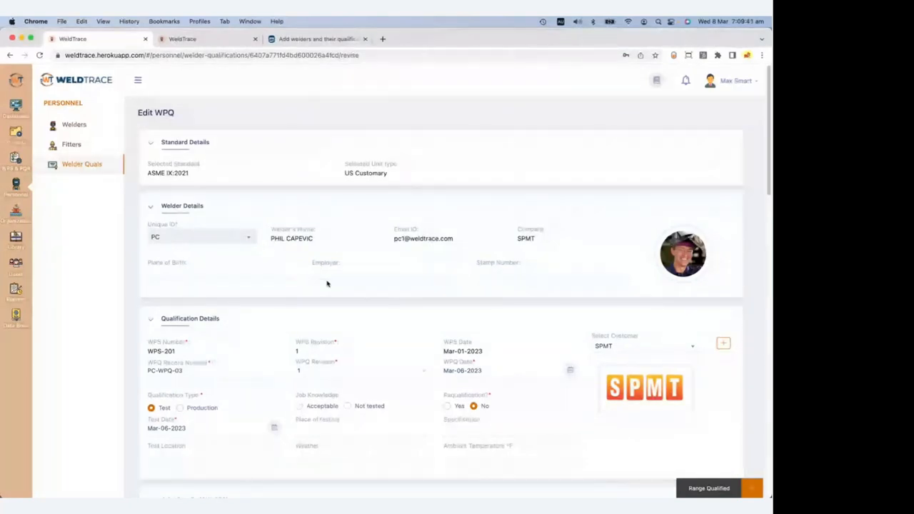
# Append PQR Demo.pdf as an additional test report to PC-WPQ-03.
pyautogui.click(84, 166)
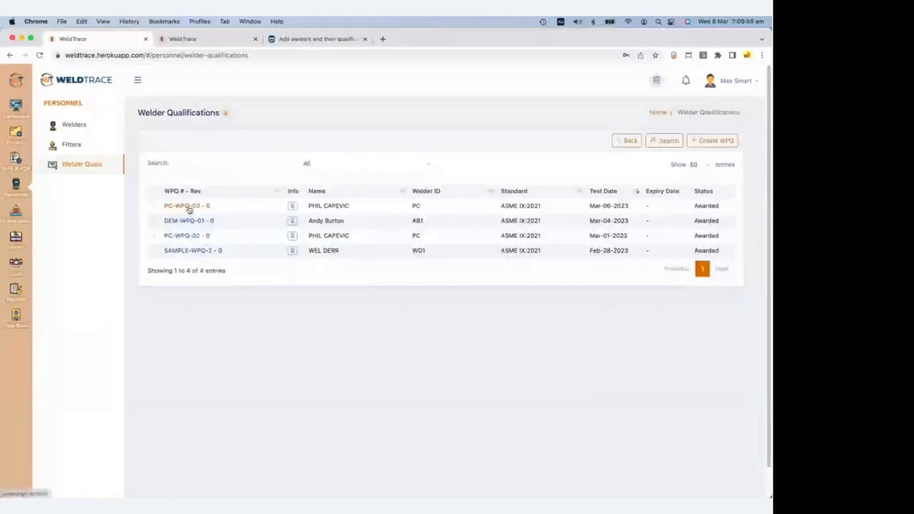
pyautogui.click(188, 208)
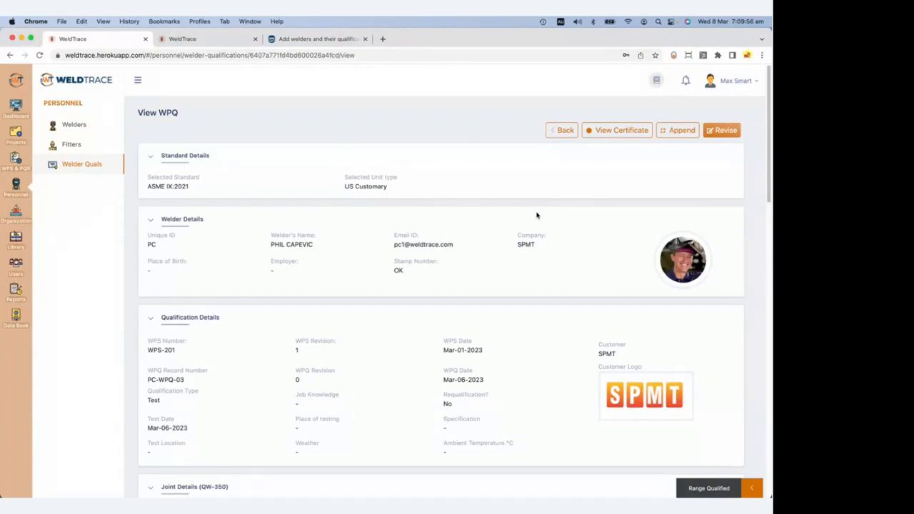
pyautogui.click(681, 131)
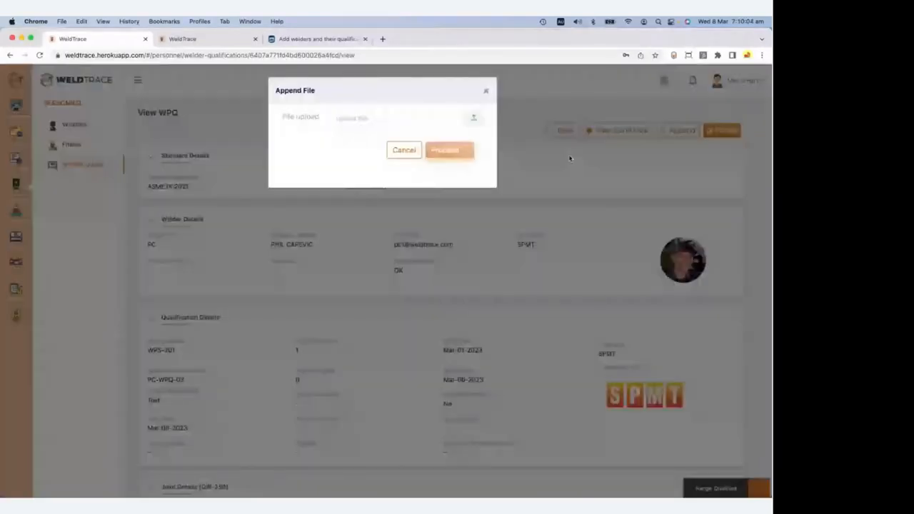
pyautogui.click(382, 124)
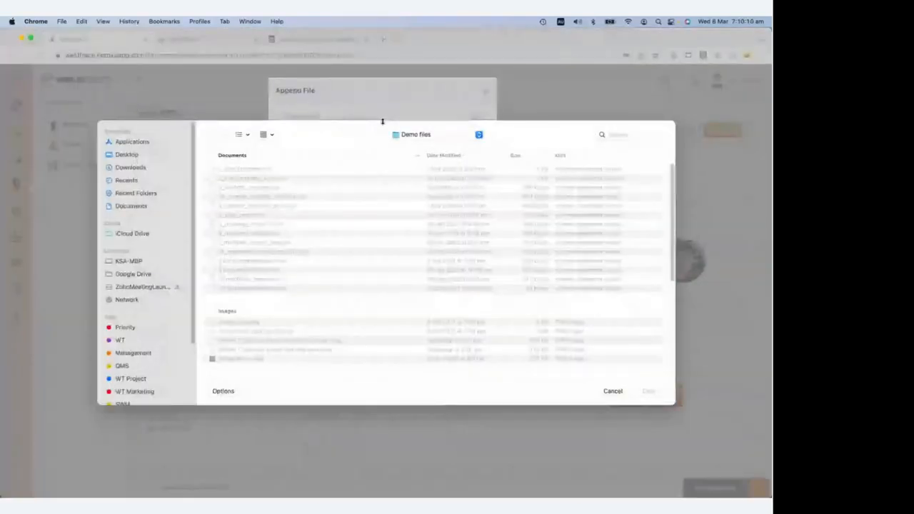
pyautogui.scroll(-5, 257, 264)
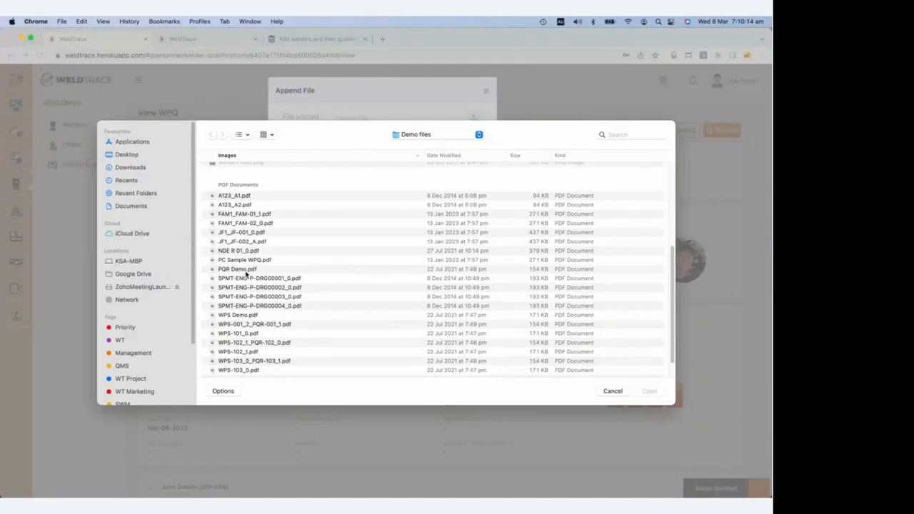
pyautogui.click(246, 271)
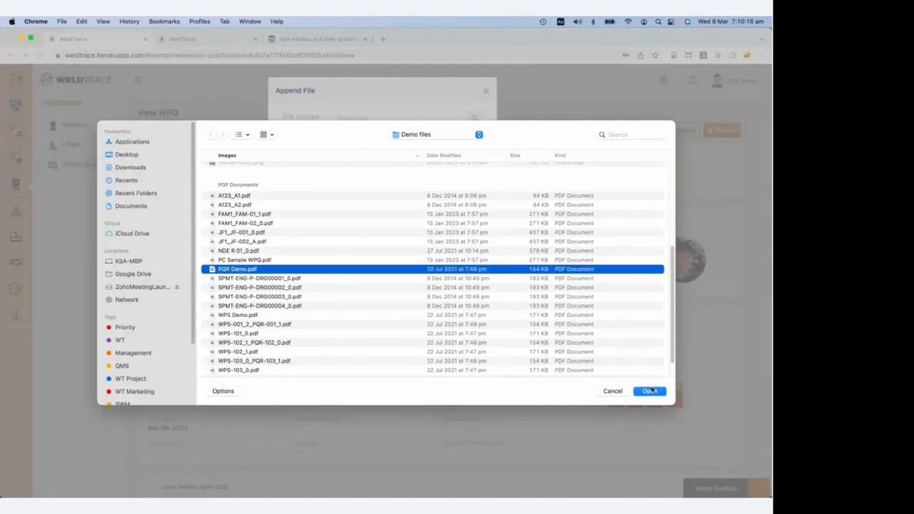
pyautogui.click(650, 391)
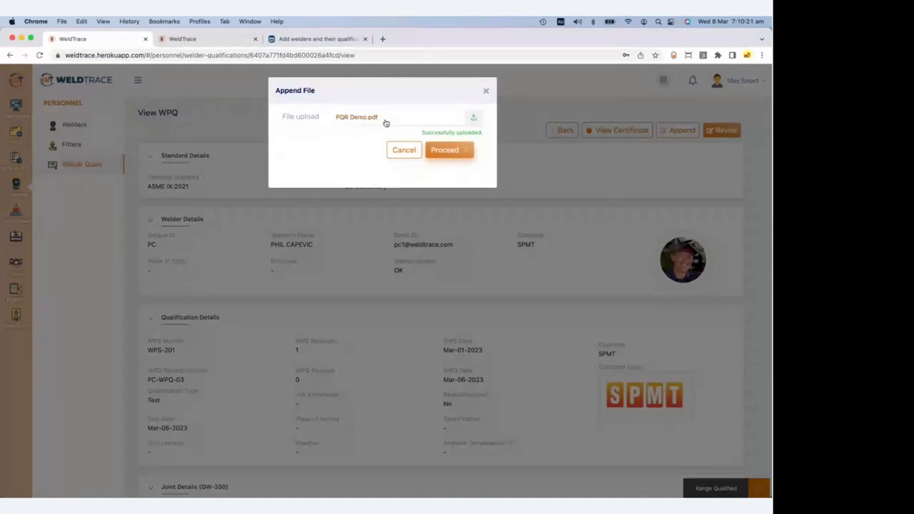
pyautogui.click(445, 150)
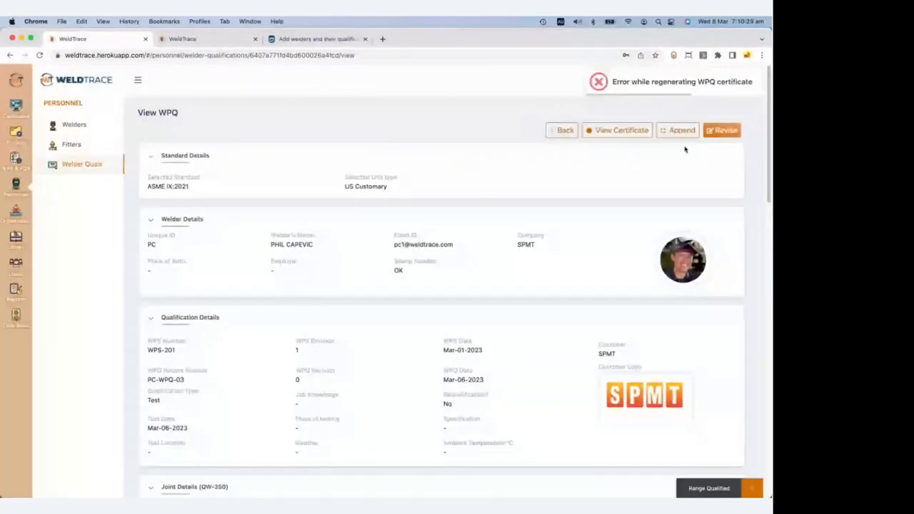
pyautogui.click(587, 134)
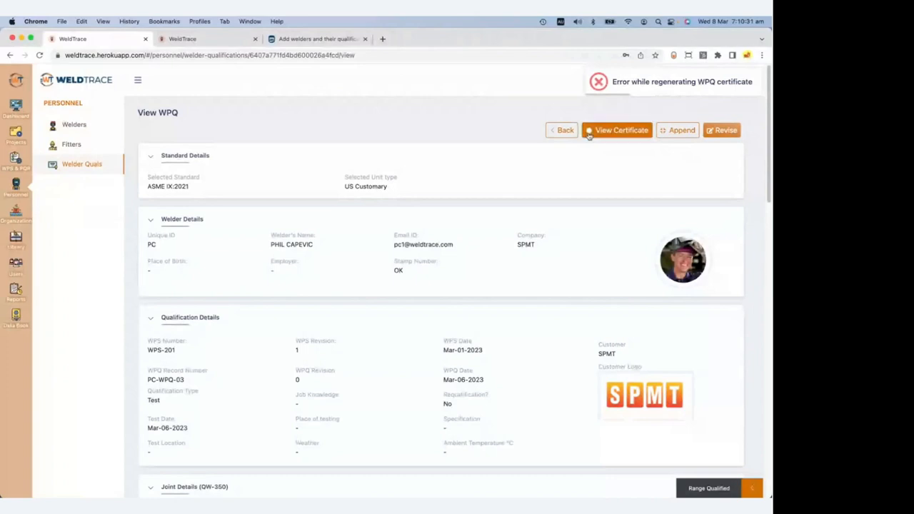
# Open the PC-WPQ-03 qualification certificate PDF and scroll through it.
pyautogui.click(590, 134)
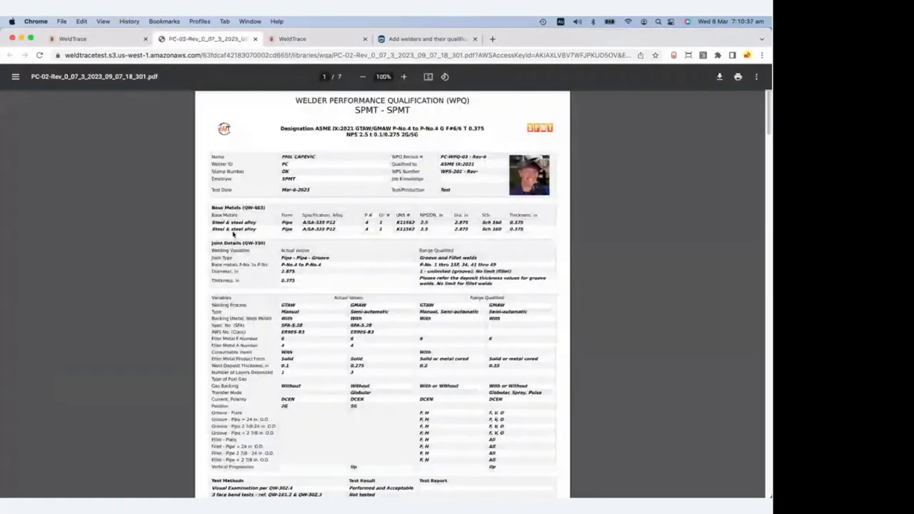
pyautogui.scroll(-3, 330, 244)
pyautogui.scroll(-3, 330, 245)
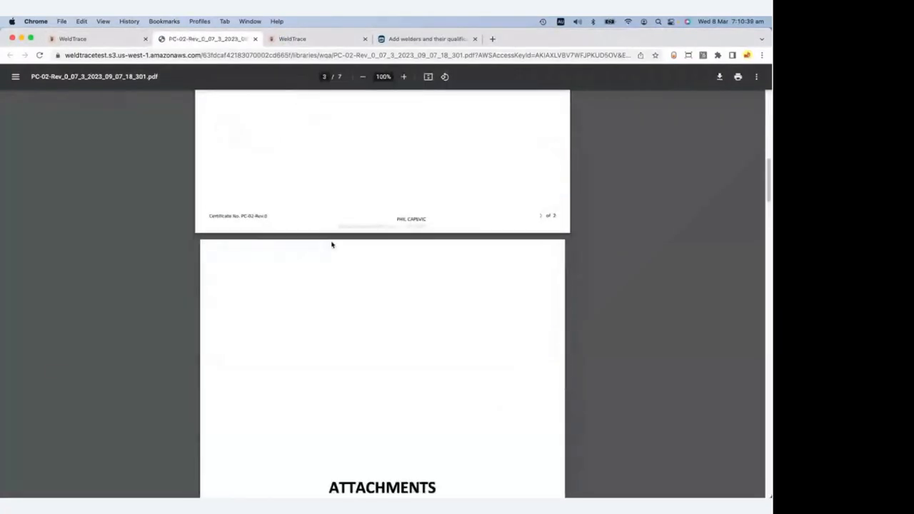
pyautogui.scroll(10, 433, 181)
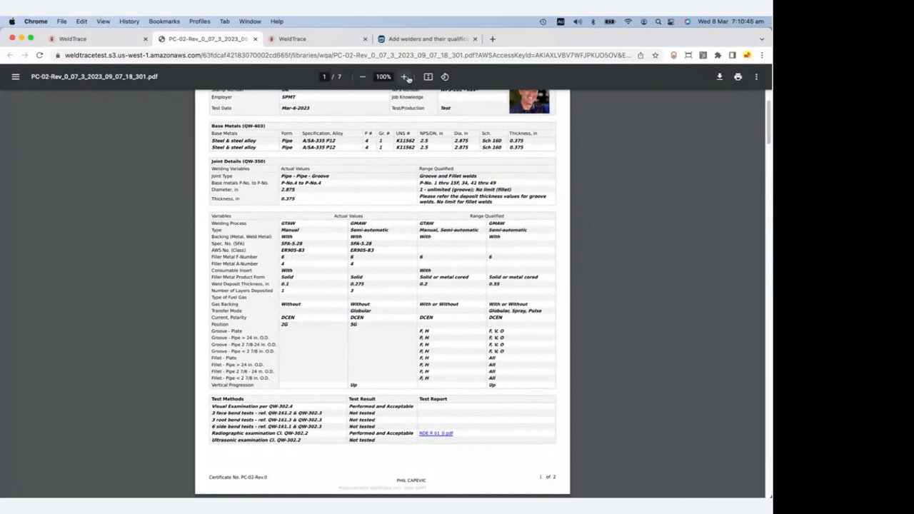
# Zoom the certificate to 150% and read through its remaining details.
pyautogui.click(406, 77)
pyautogui.click(405, 77)
pyautogui.click(405, 77)
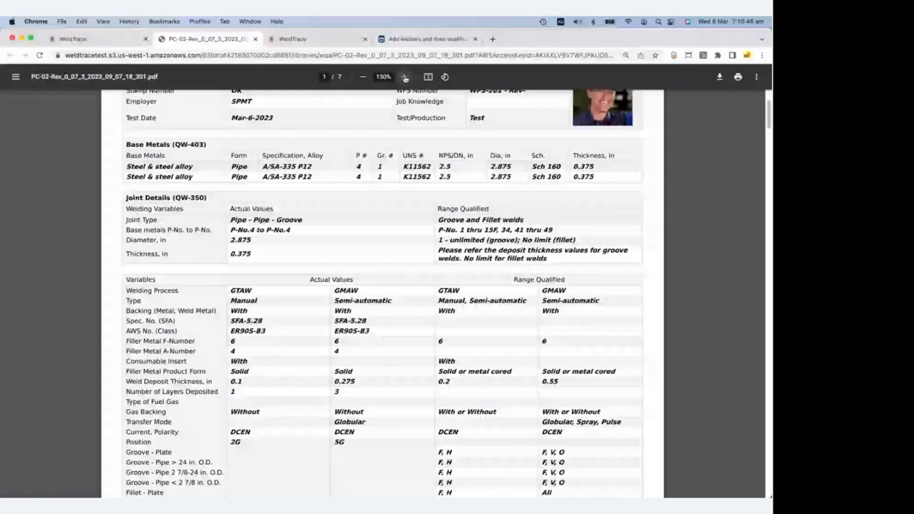
pyautogui.scroll(-10, 426, 300)
pyautogui.scroll(-3, 374, 283)
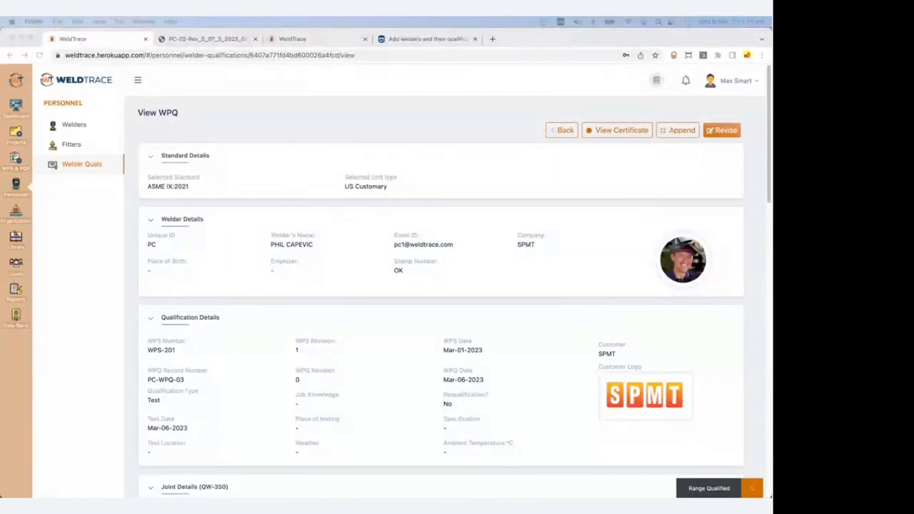
pyautogui.moveTo(771, 44); pyautogui.dragTo(262, 44)
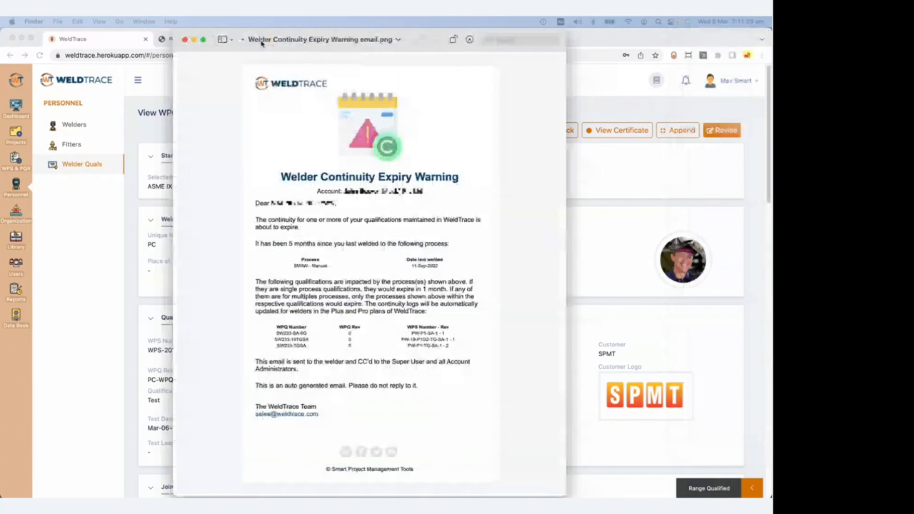
pyautogui.moveTo(262, 43); pyautogui.dragTo(250, 43)
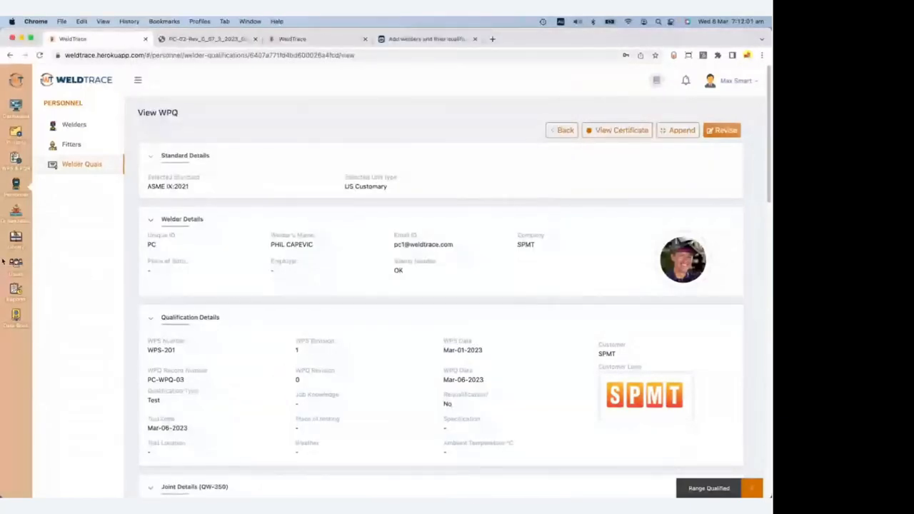
# Open the weld log for project SAMPLE-01.
pyautogui.scroll(-1, 31, 299)
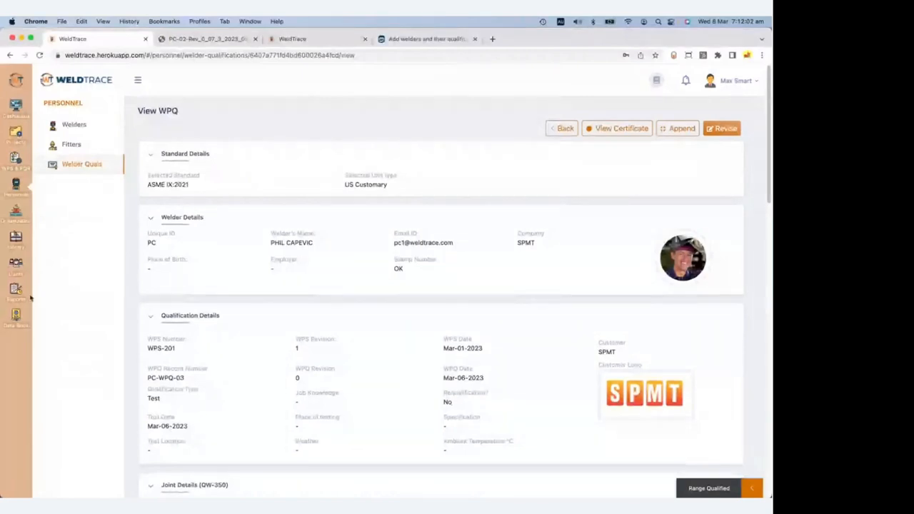
pyautogui.click(16, 133)
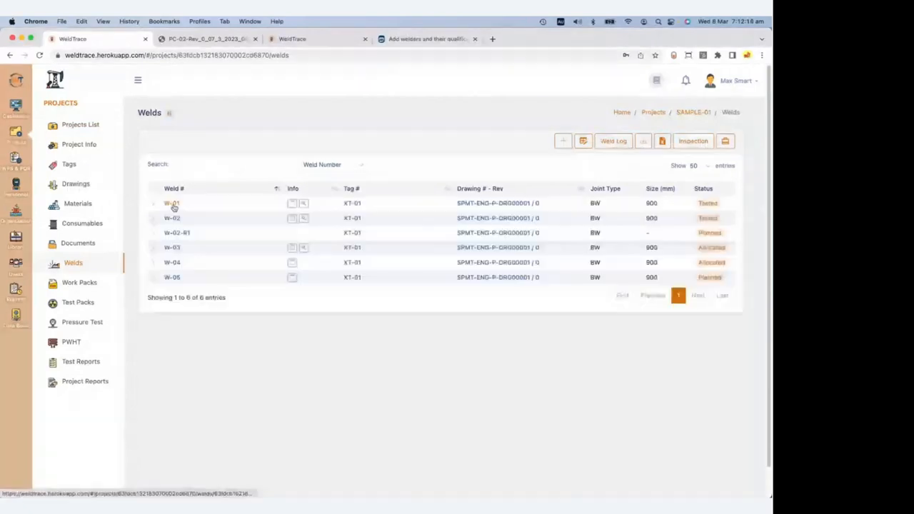
pyautogui.click(639, 142)
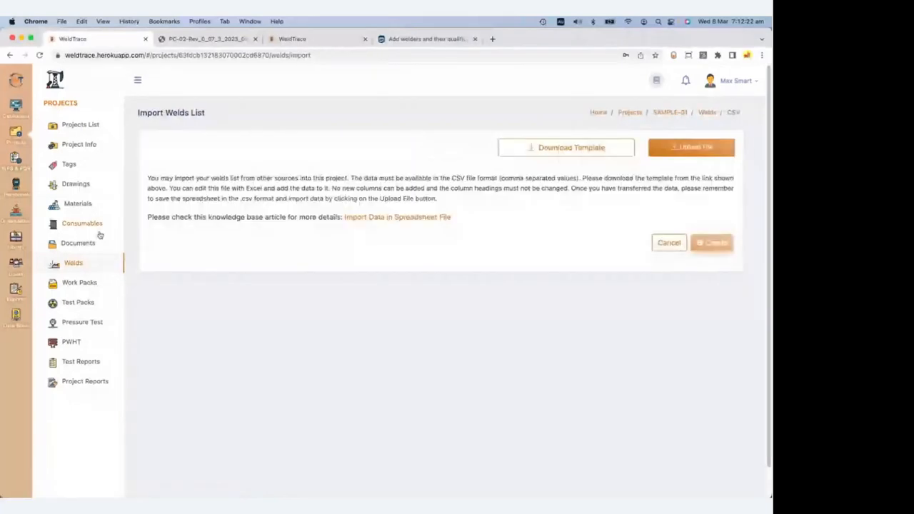
pyautogui.click(74, 263)
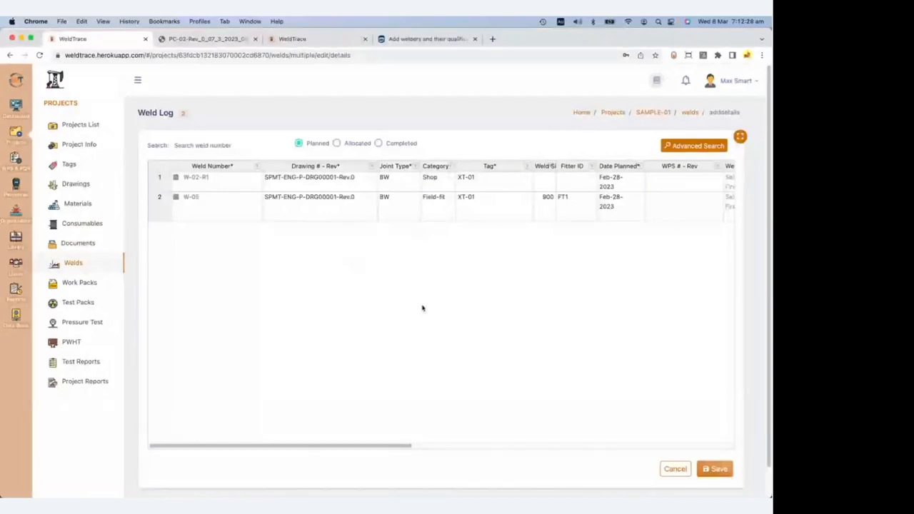
# Assign DEM-WPS-101-Rev.0 to weld W-02-R1 in the first weld log row.
pyautogui.moveTo(361, 442); pyautogui.dragTo(498, 443)
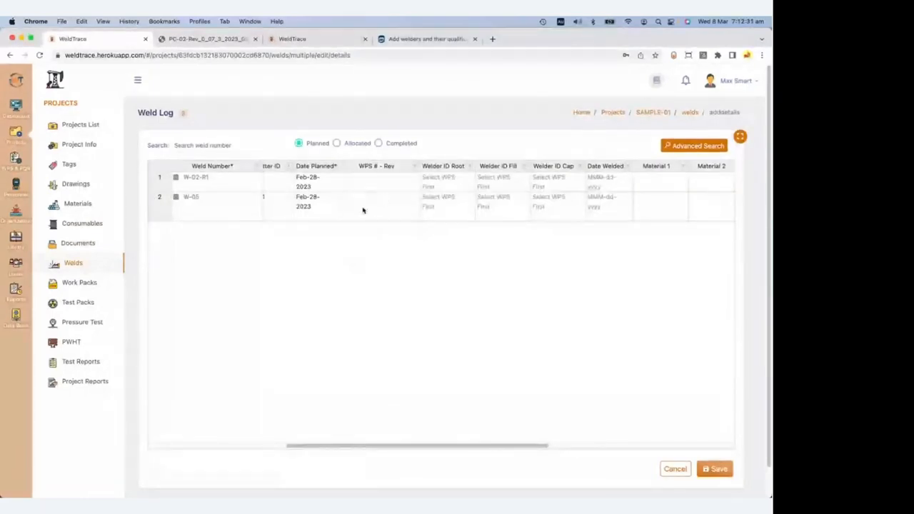
pyautogui.click(412, 180)
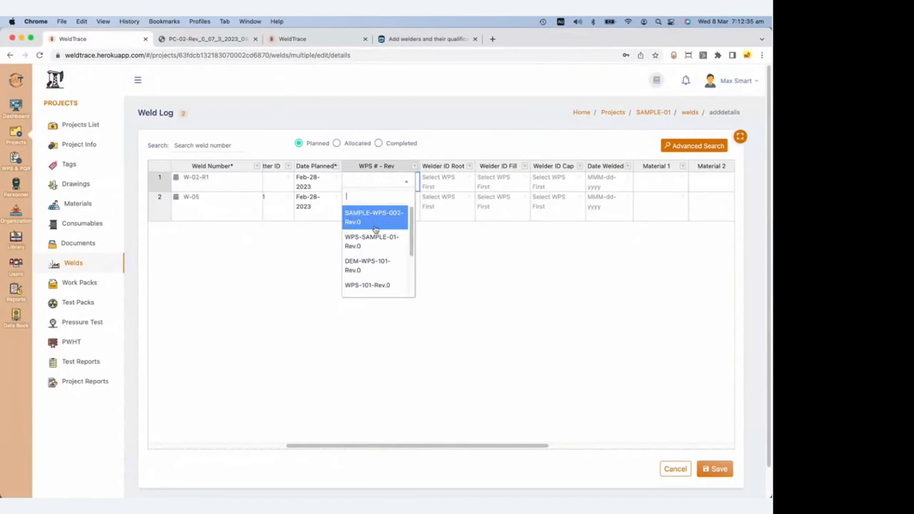
pyautogui.click(368, 265)
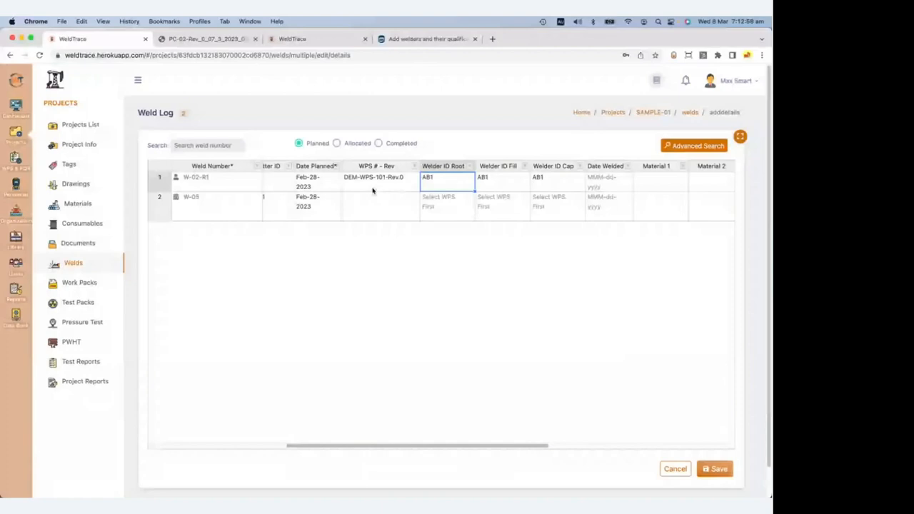
pyautogui.click(80, 125)
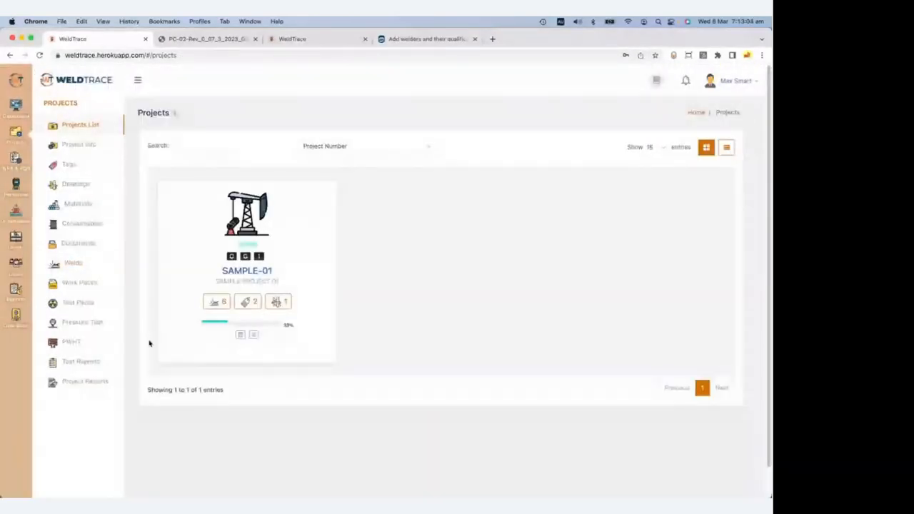